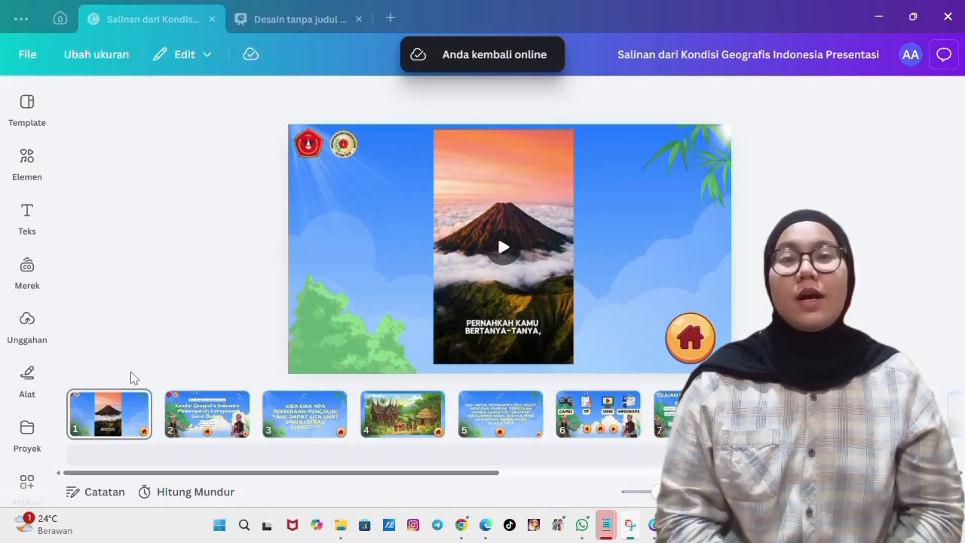
Present the example design, view the learning objectives and topic 5, Keragaman Budaya sebagai Kekayaan Bangsa, and return to its menu slide.
left_click(913, 492)
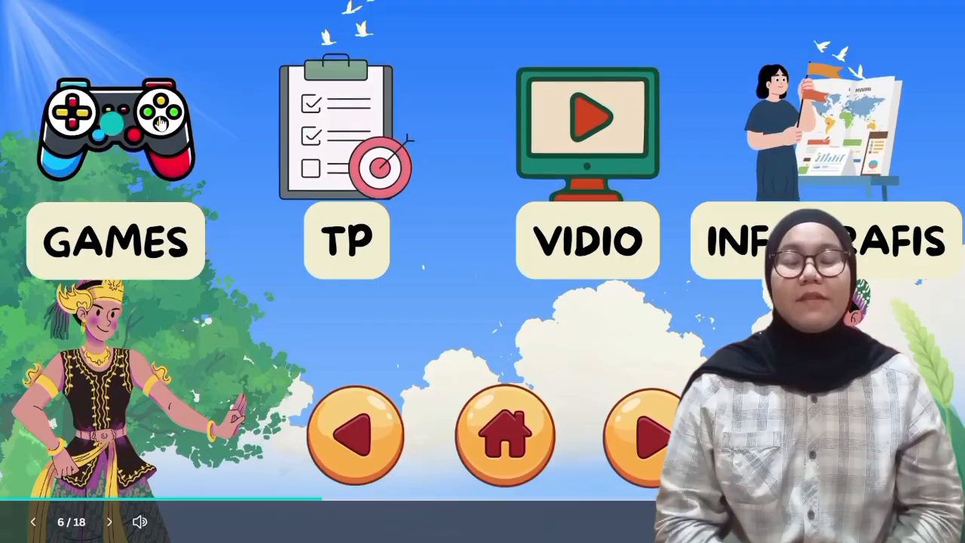
left_click(362, 153)
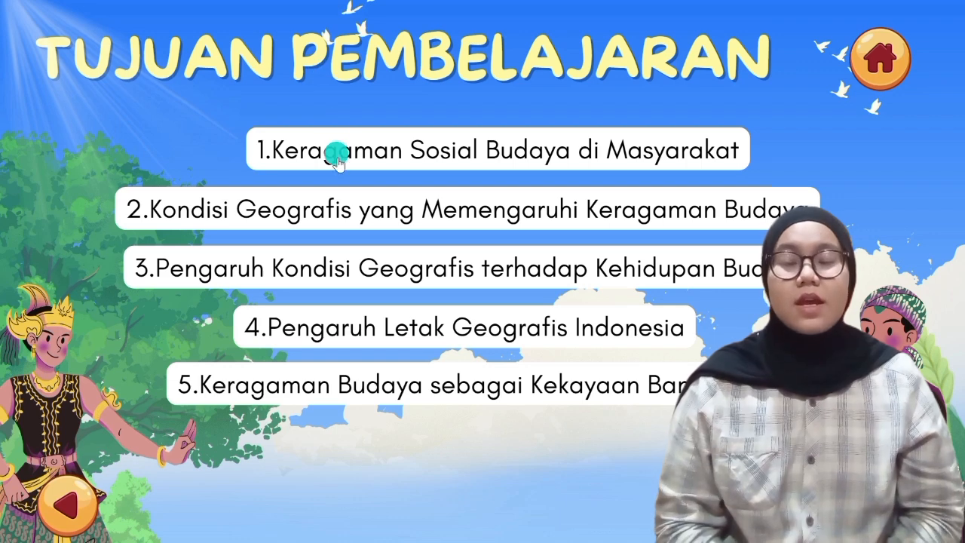
left_click(342, 385)
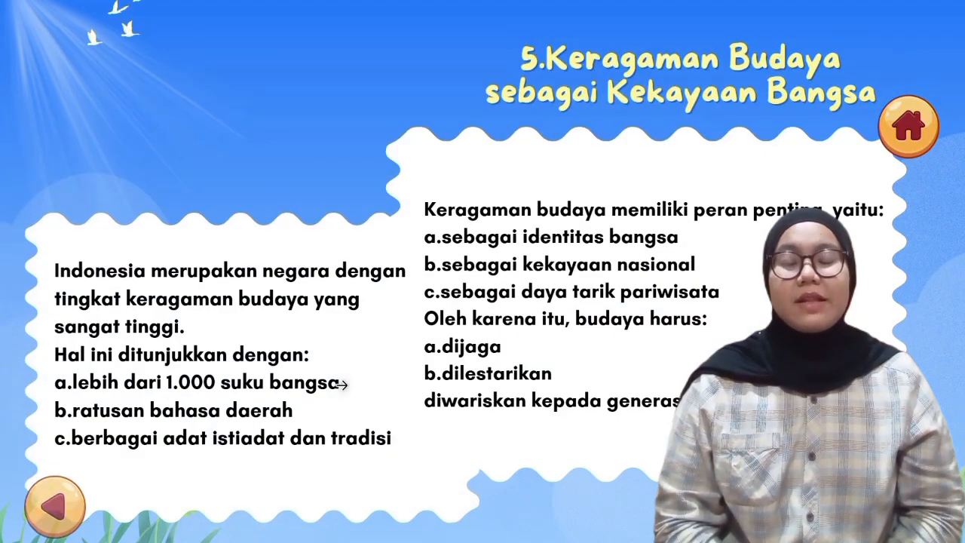
left_click(920, 138)
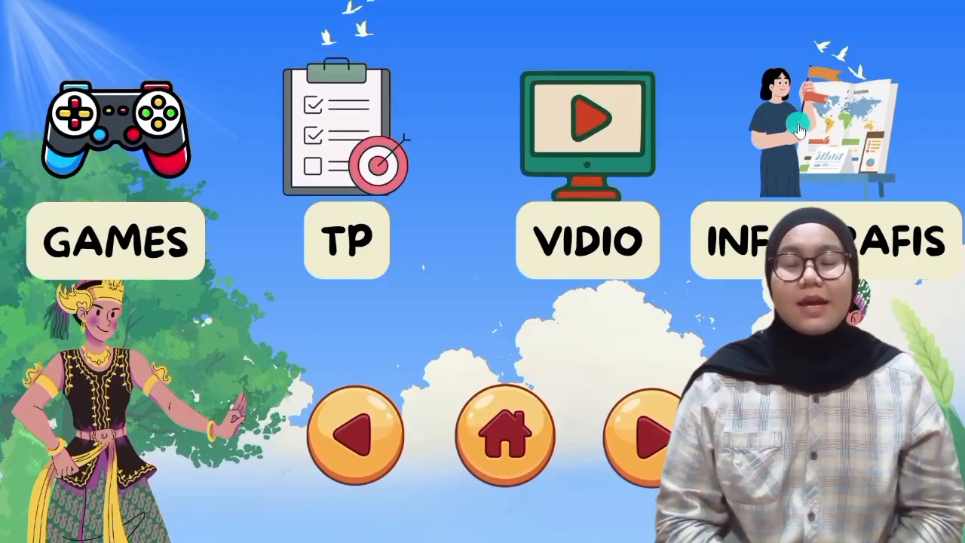
View the presentation's infographic and video slides, returning to the menu slide after each one.
left_click(798, 122)
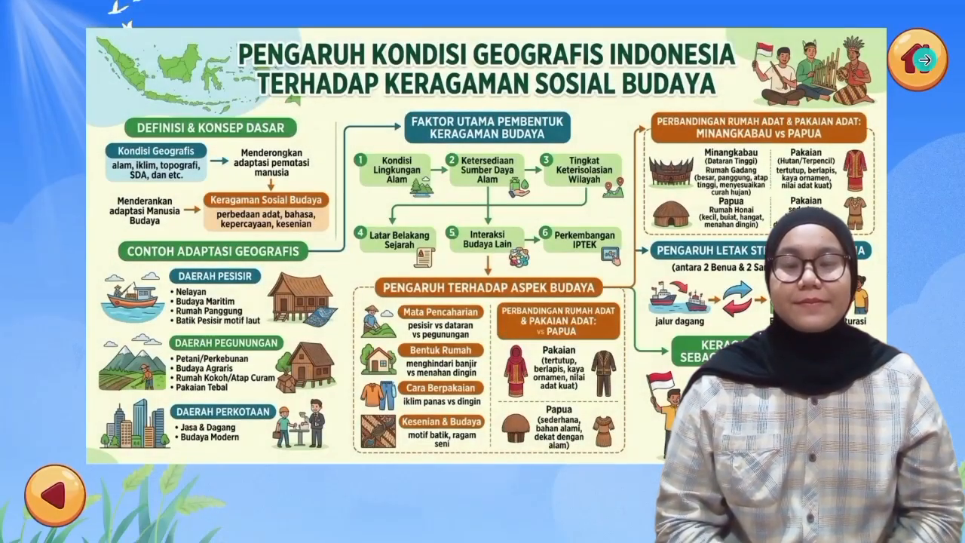
left_click(924, 60)
left_click(583, 156)
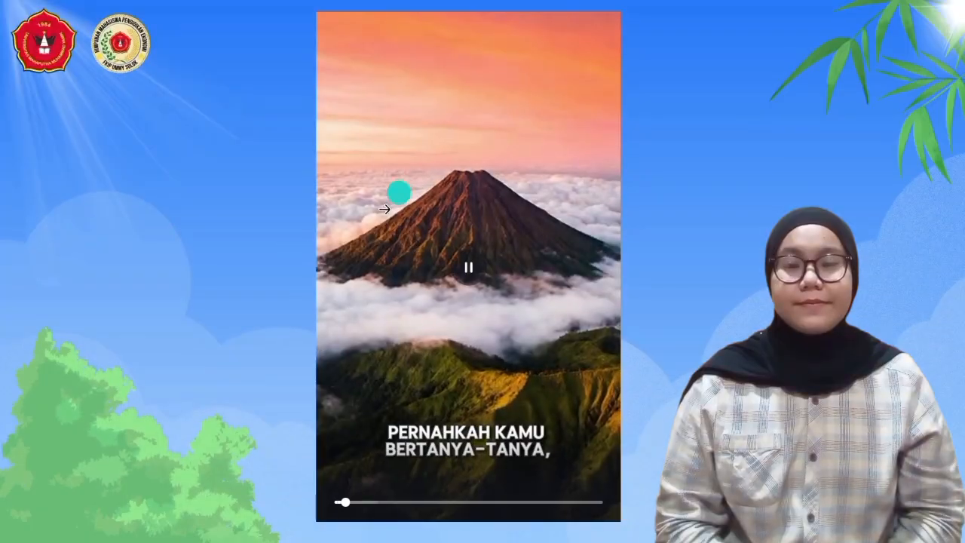
left_click(916, 487)
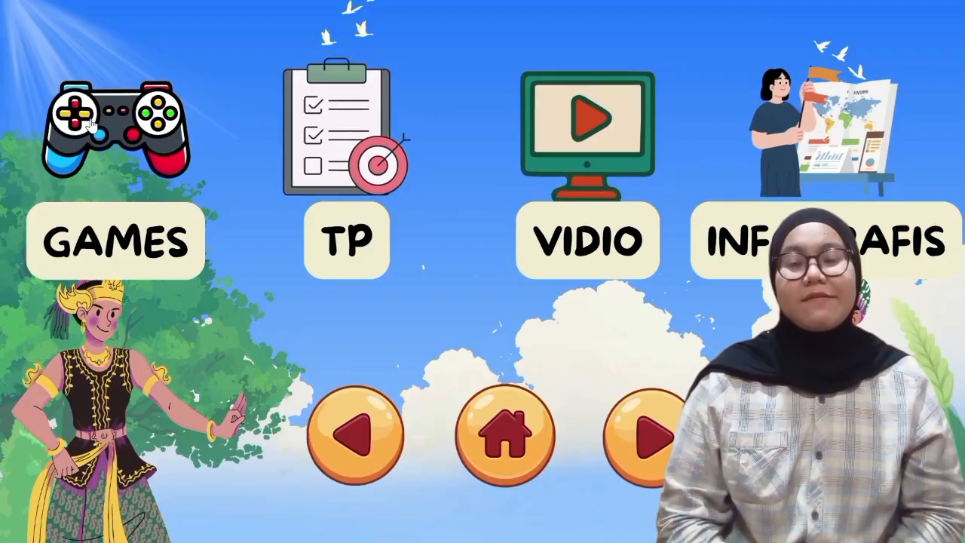
Open the Panjat Pinang quiz game, start it, answer several Tim A and Tim B questions, and leave presentation mode.
left_click(91, 124)
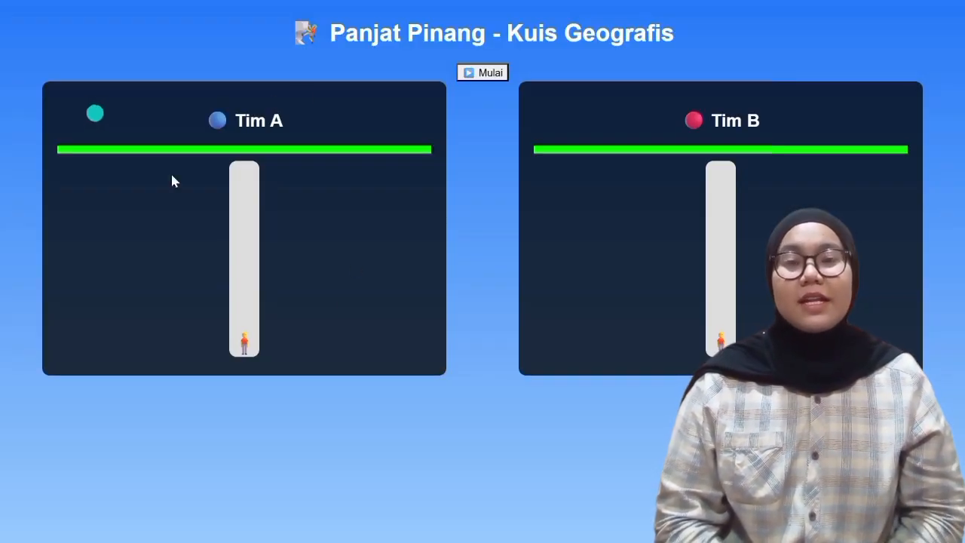
left_click(488, 75)
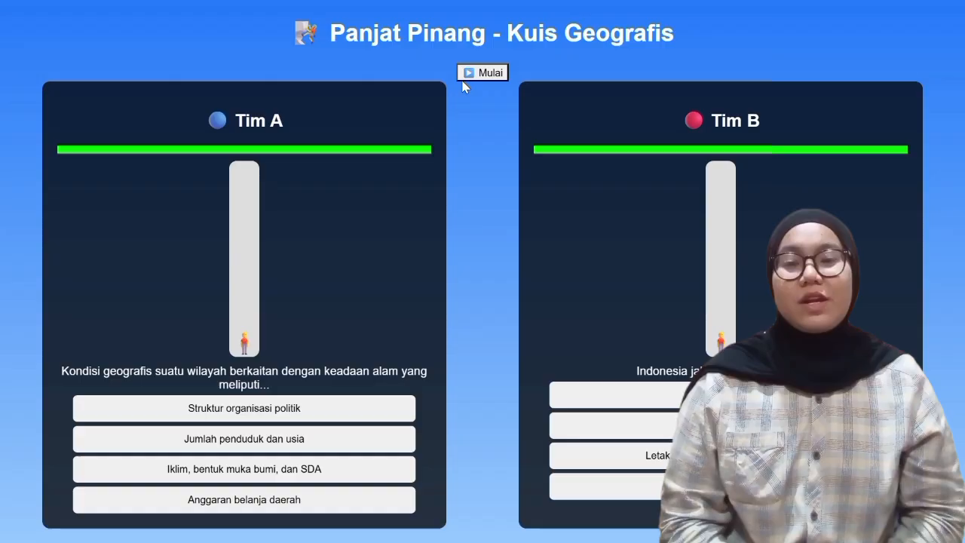
left_click(241, 474)
left_click(269, 407)
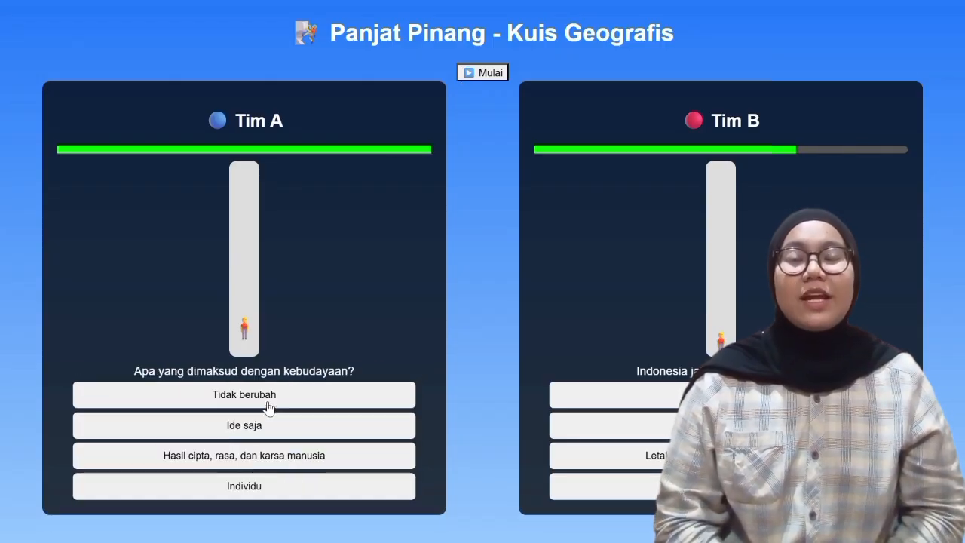
left_click(618, 468)
left_click(244, 455)
left_click(316, 394)
key("Escape")
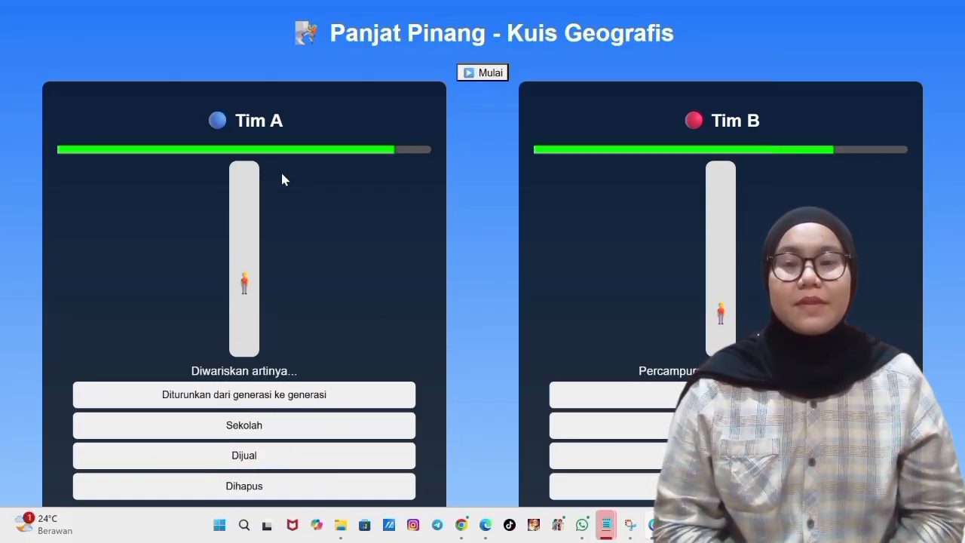
Create a new blank presentation design from the home page.
left_click(63, 21)
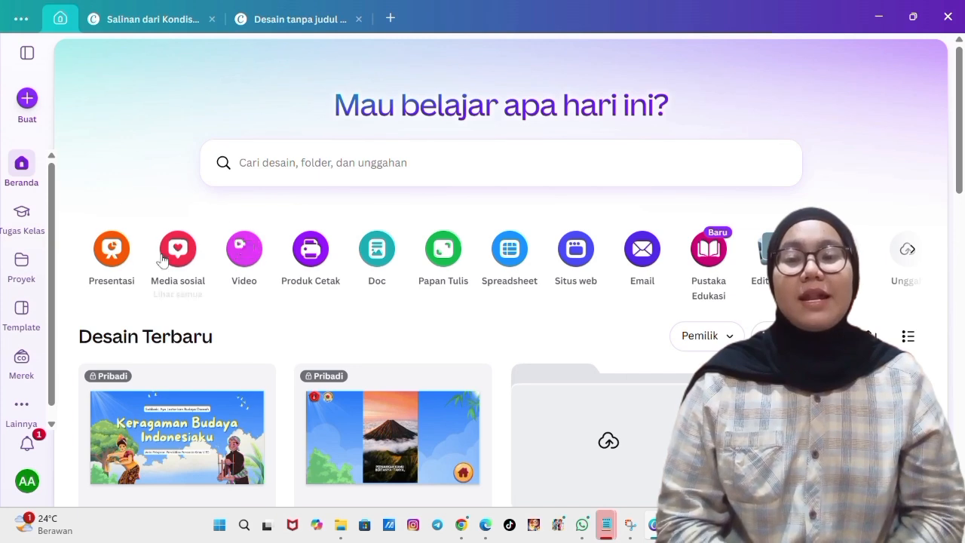
left_click(111, 252)
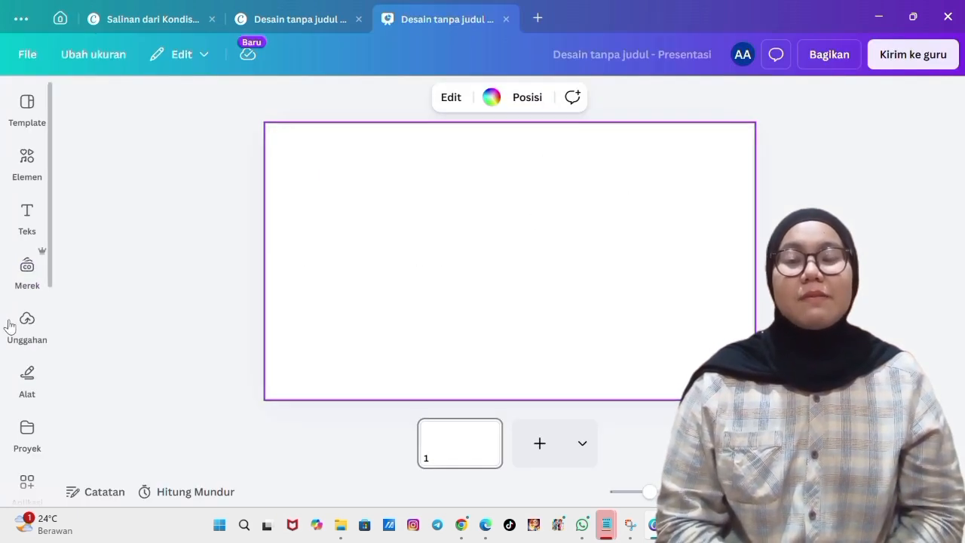
Look through the design resources available for the blank slide, including apps, backgrounds, audio and elements.
scroll(33, 341, "down", 2)
left_click(32, 340)
scroll(33, 339, "down", 3)
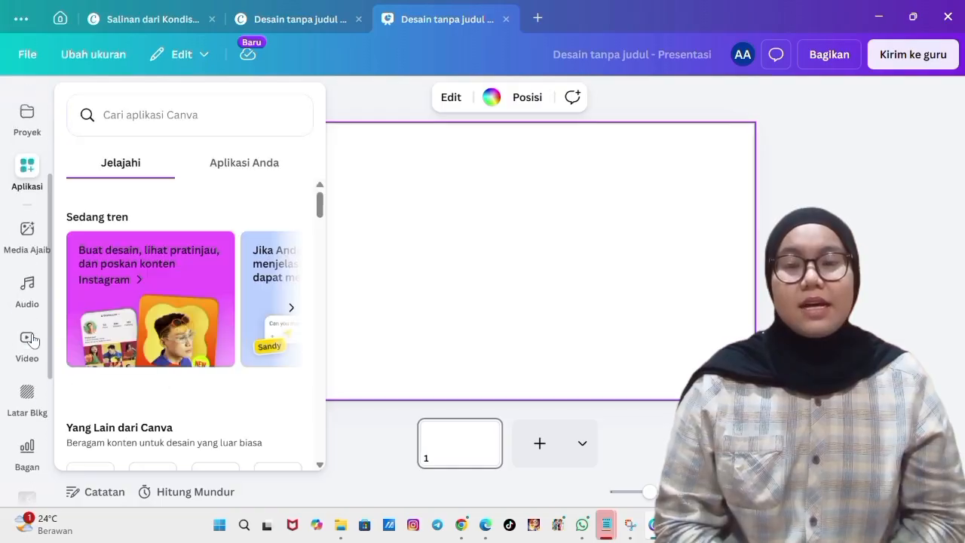
left_click(30, 331)
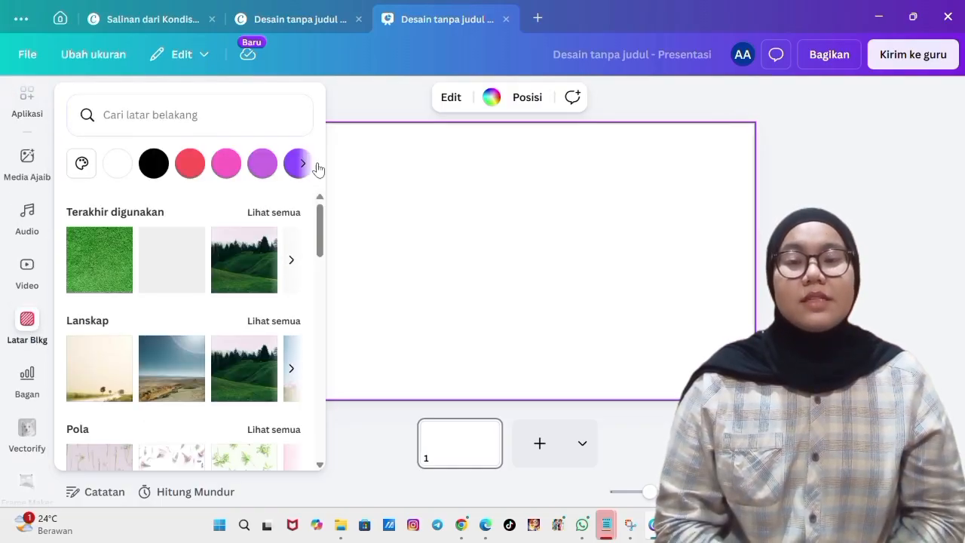
left_click(317, 262)
left_click(23, 377)
left_click(19, 326)
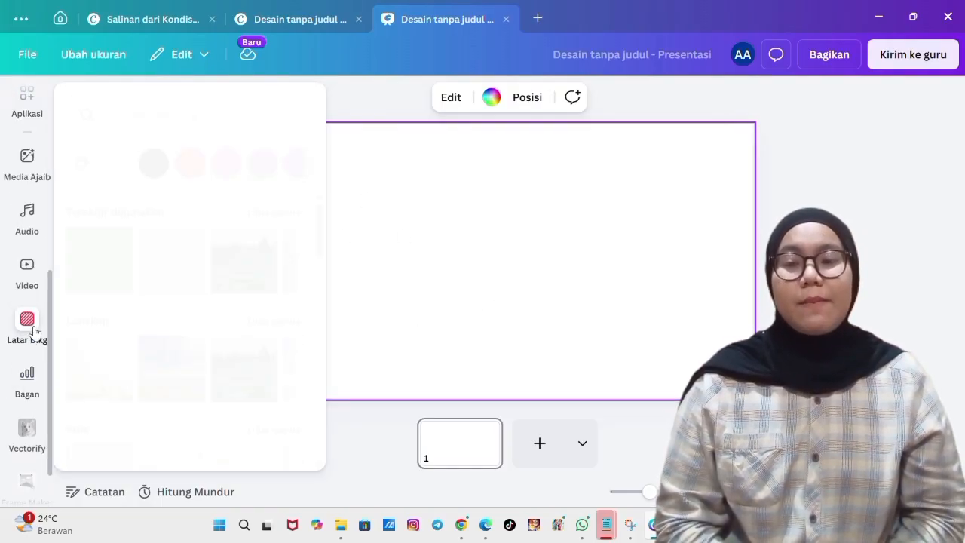
scroll(177, 345, "down", 3)
scroll(177, 345, "down", 15)
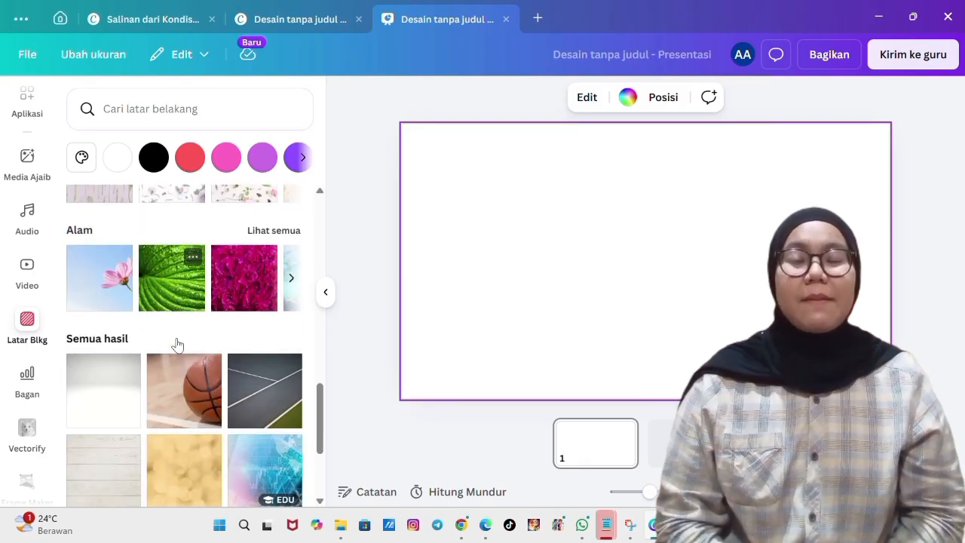
scroll(22, 466, "down", 1)
scroll(24, 467, "down", 1)
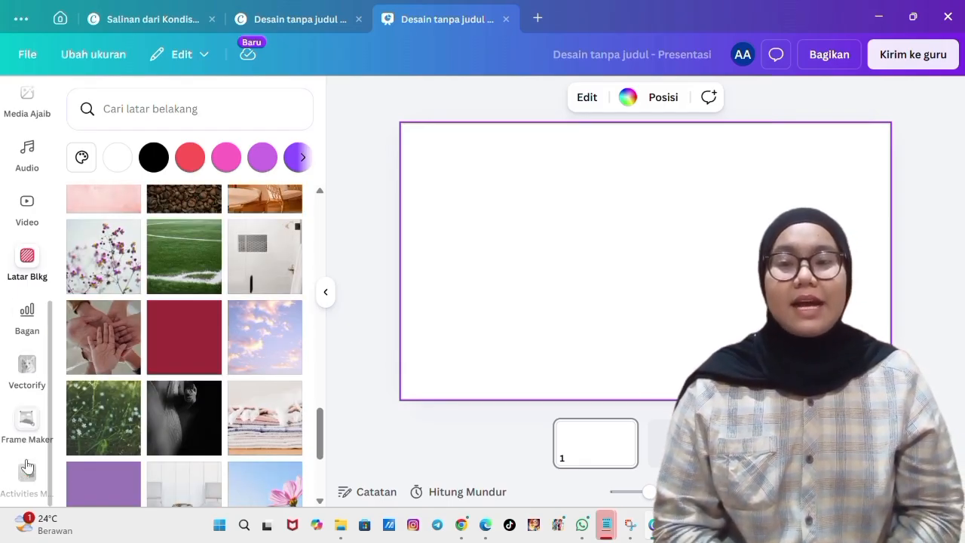
scroll(38, 286, "up", 4)
left_click(30, 285)
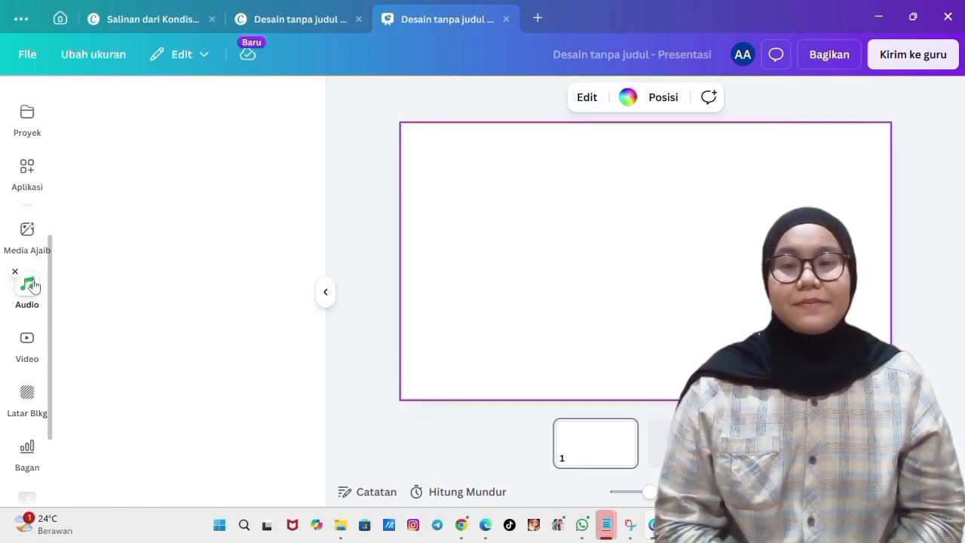
scroll(31, 280, "up", 8)
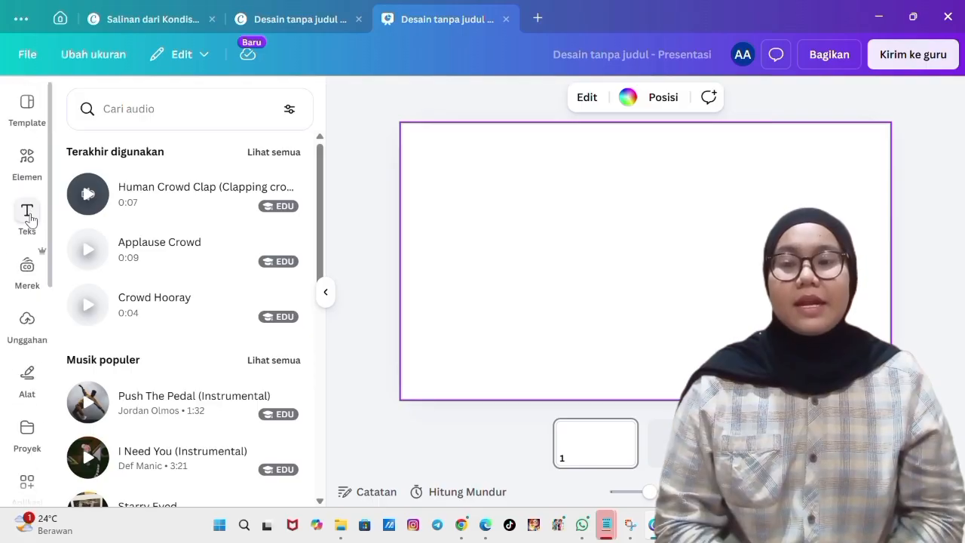
left_click(27, 179)
scroll(20, 332, "down", 5)
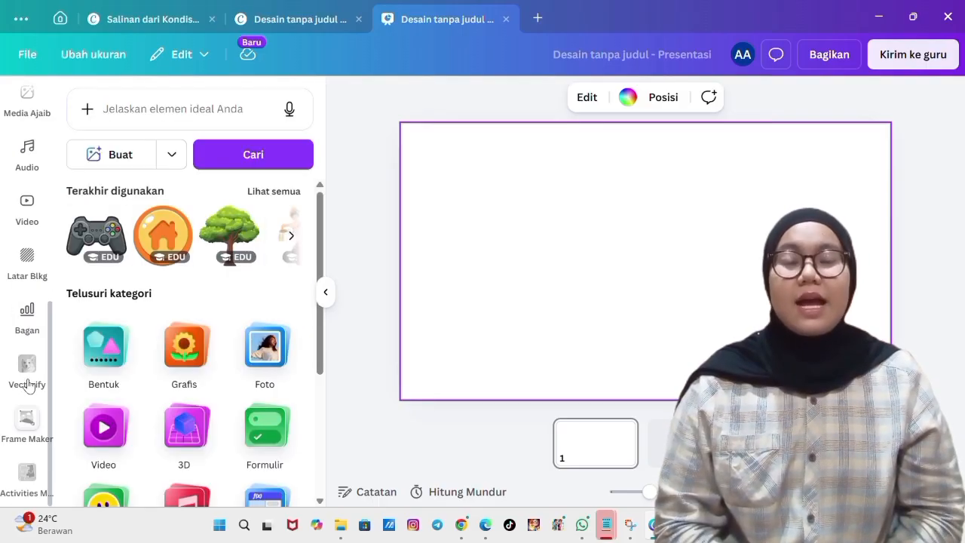
Apply the recently used plain peach background to the slide and recolour it turquoise.
left_click(27, 260)
scroll(211, 289, "down", 3)
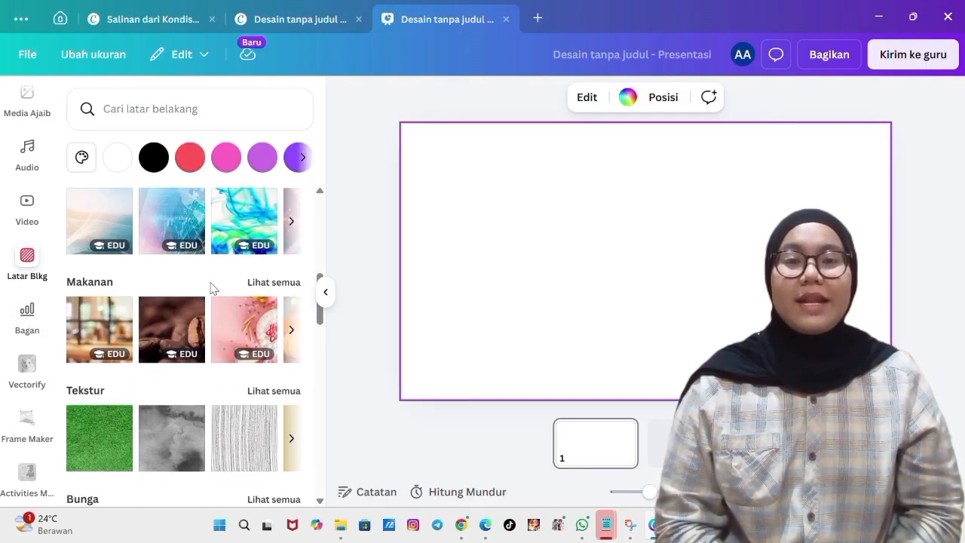
scroll(211, 288, "up", 1)
scroll(211, 288, "up", 3)
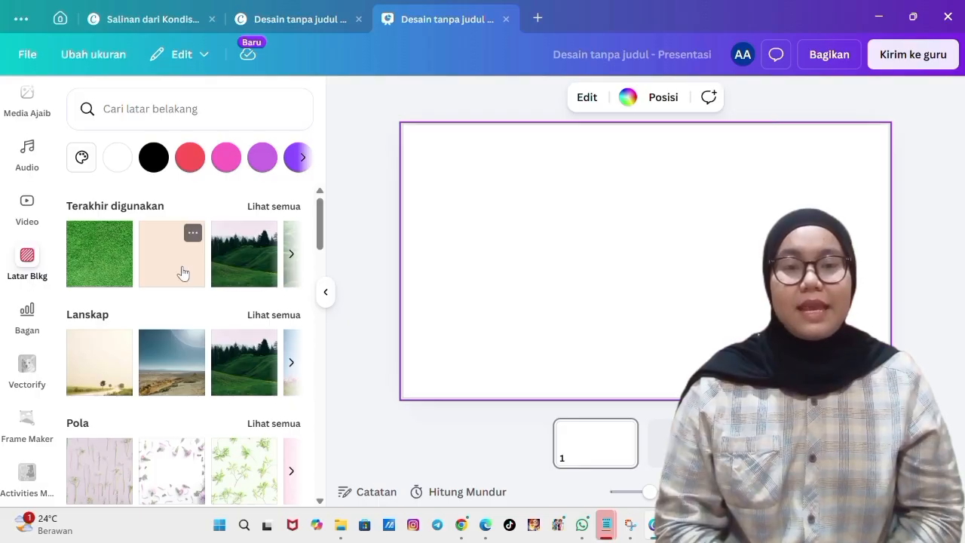
left_click(182, 273)
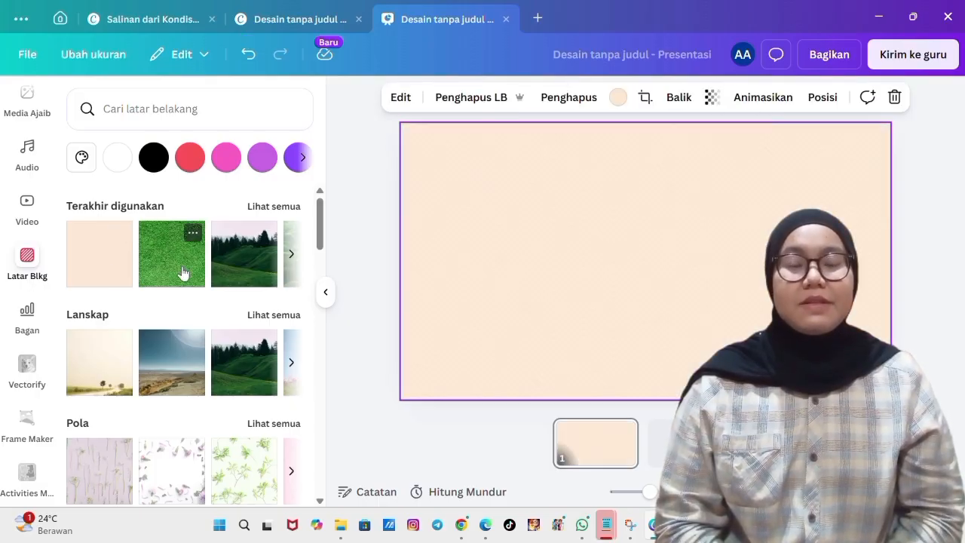
left_click(617, 97)
left_click(114, 451)
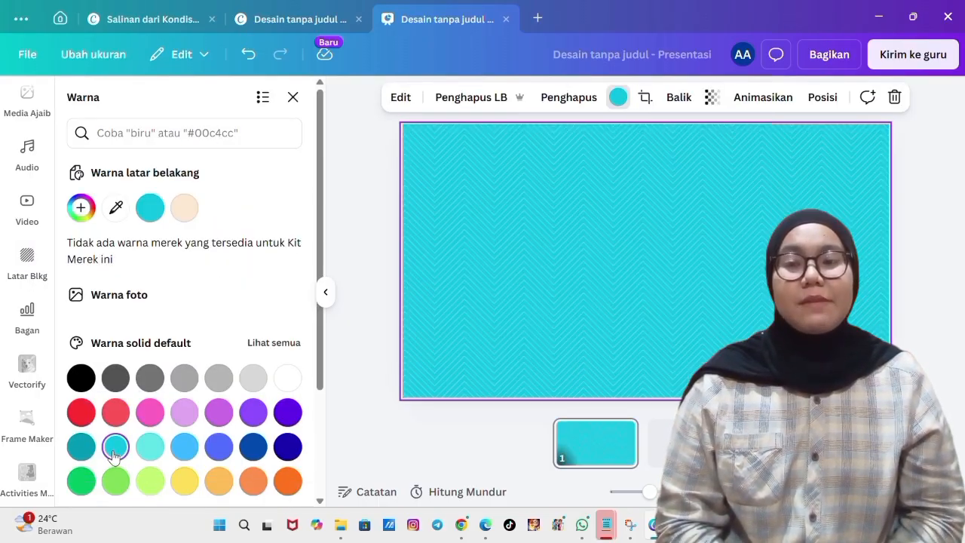
Add the recently used green tree graphic and place it in the slide's lower-left corner.
scroll(33, 188, "up", 5)
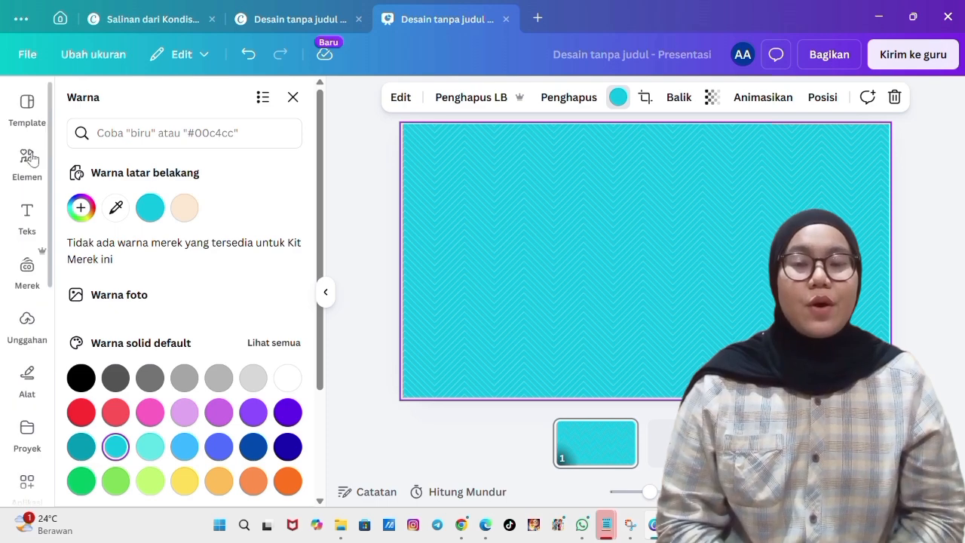
left_click(30, 172)
left_click(229, 235)
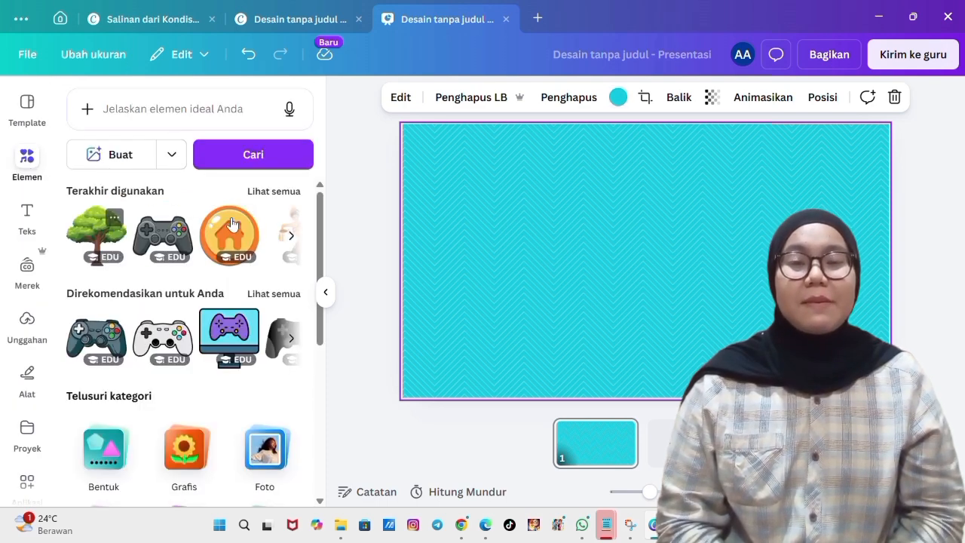
left_click_drag(673, 265, 485, 348)
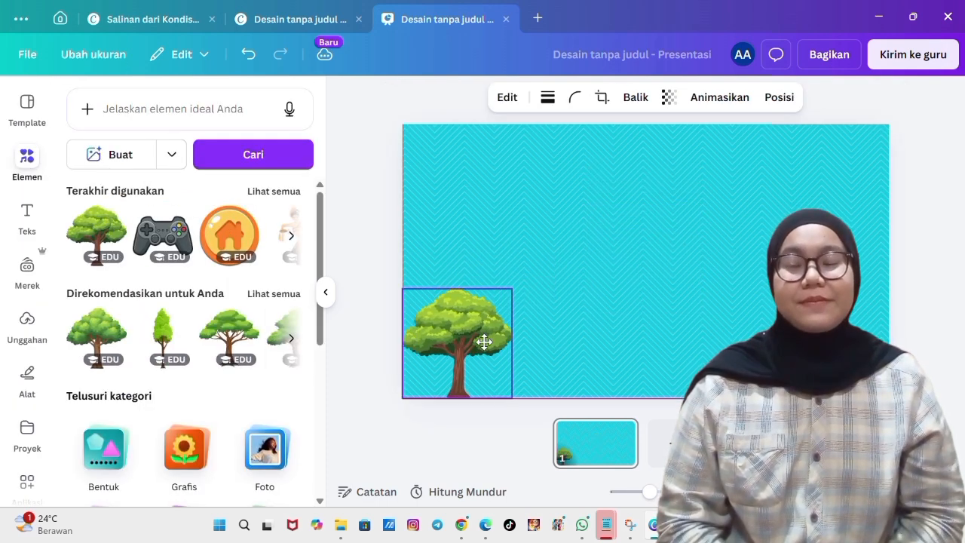
Add a default heading text box to the slide.
left_click(27, 217)
left_click(144, 300)
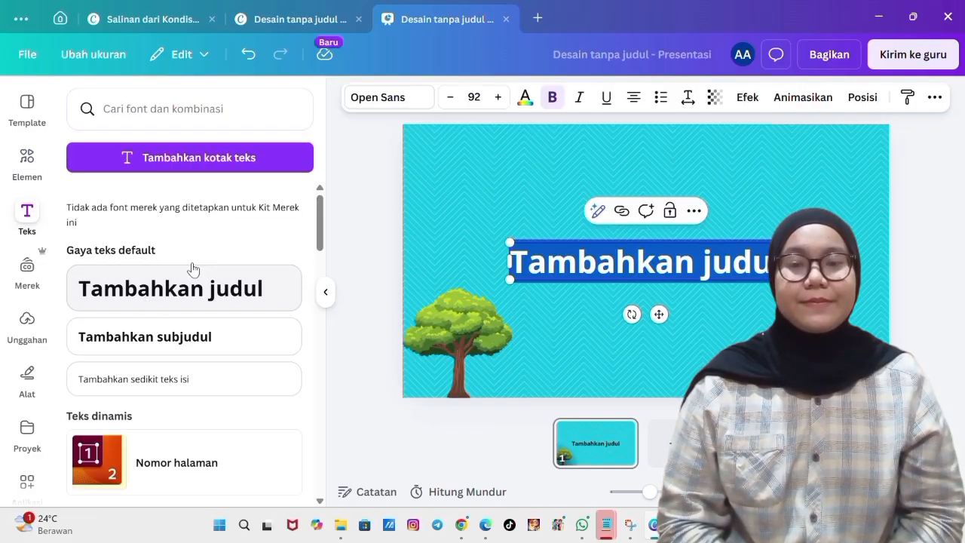
Examine the fonts, text styles and additional formatting options available for the heading.
left_click(426, 99)
scroll(236, 291, "down", 5)
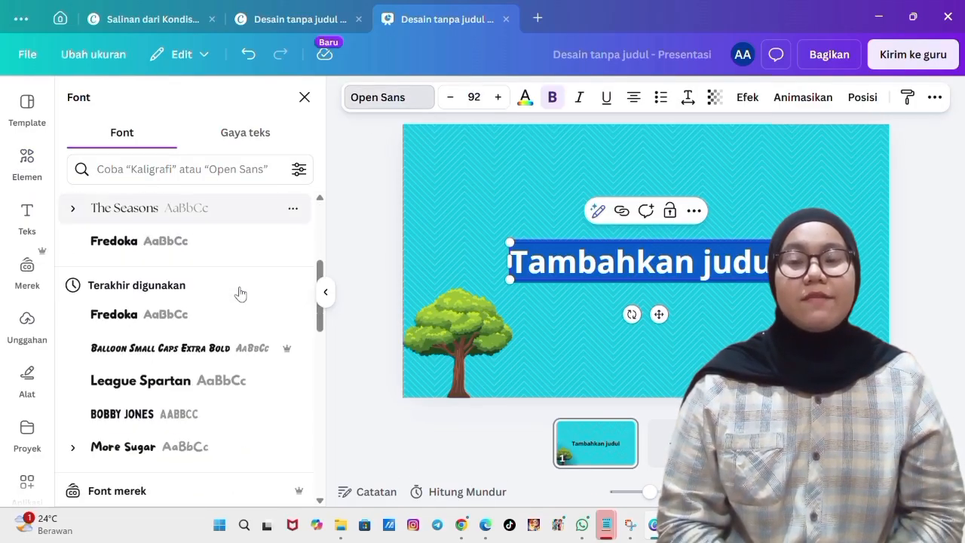
scroll(137, 366, "down", 15)
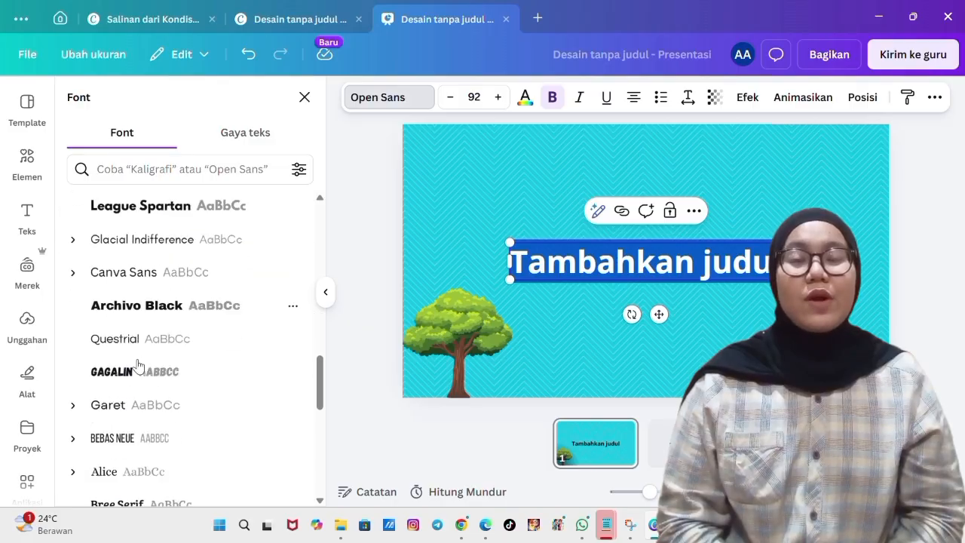
scroll(138, 366, "down", 5)
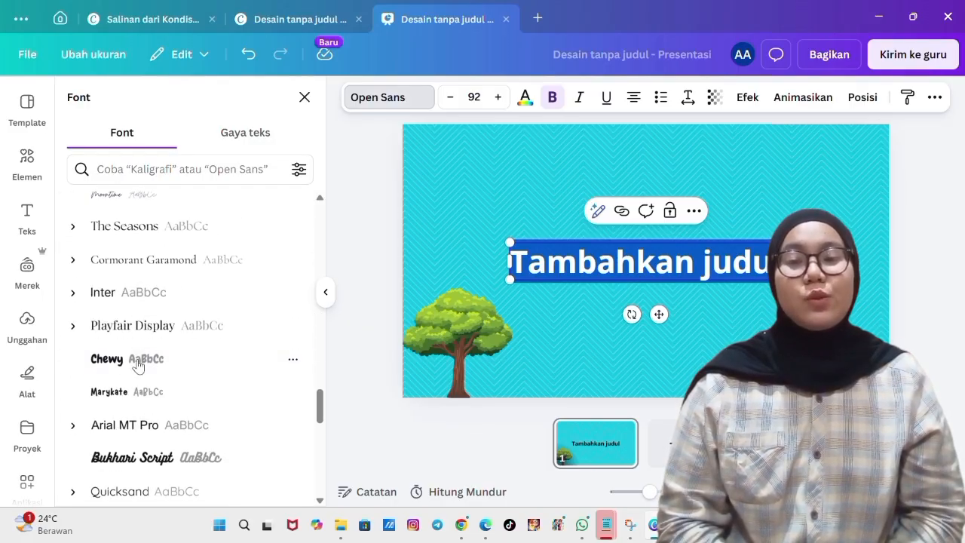
left_click(243, 136)
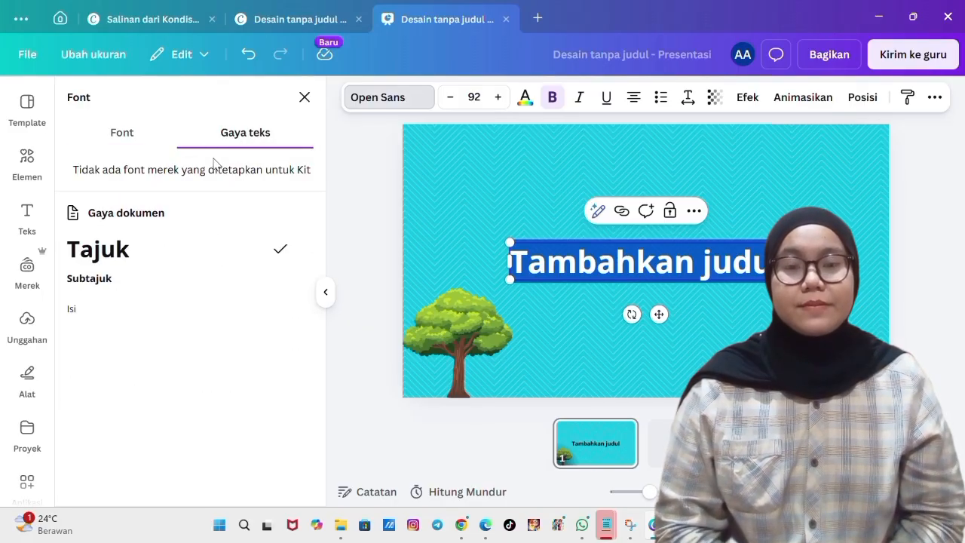
left_click(137, 137)
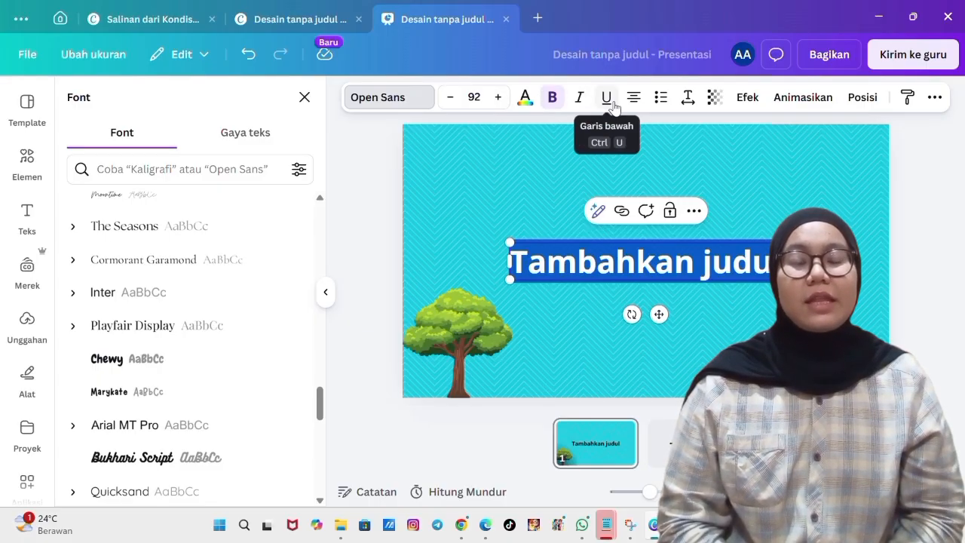
left_click(933, 100)
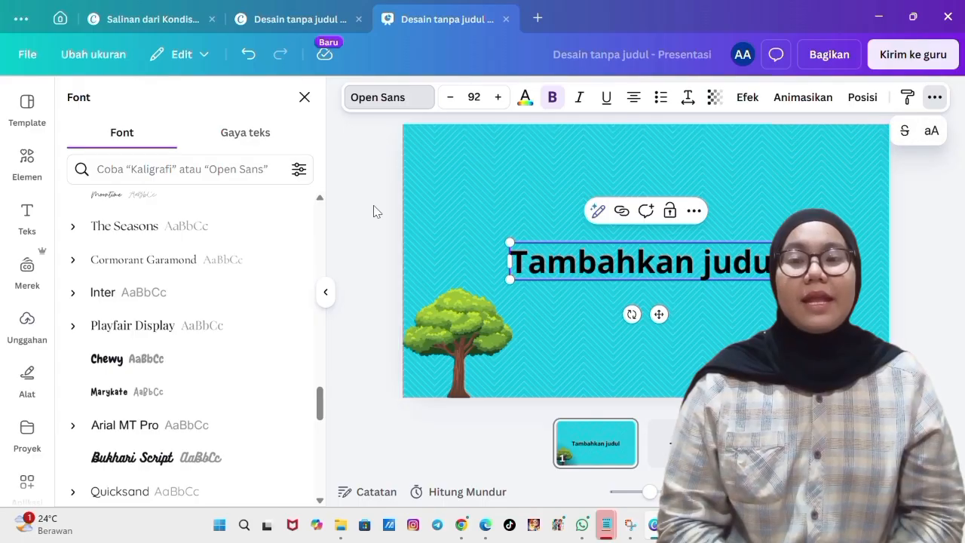
Search the presentation templates for the recent query "Kondisi Geografis Indonesia Memengaruhi Keragaman Sosial Budaya".
left_click(326, 293)
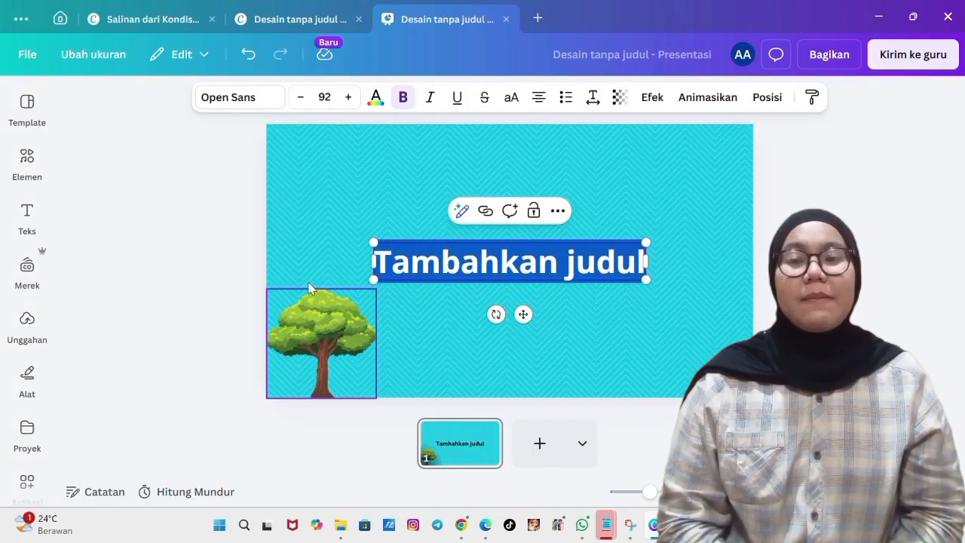
left_click(28, 171)
left_click(43, 108)
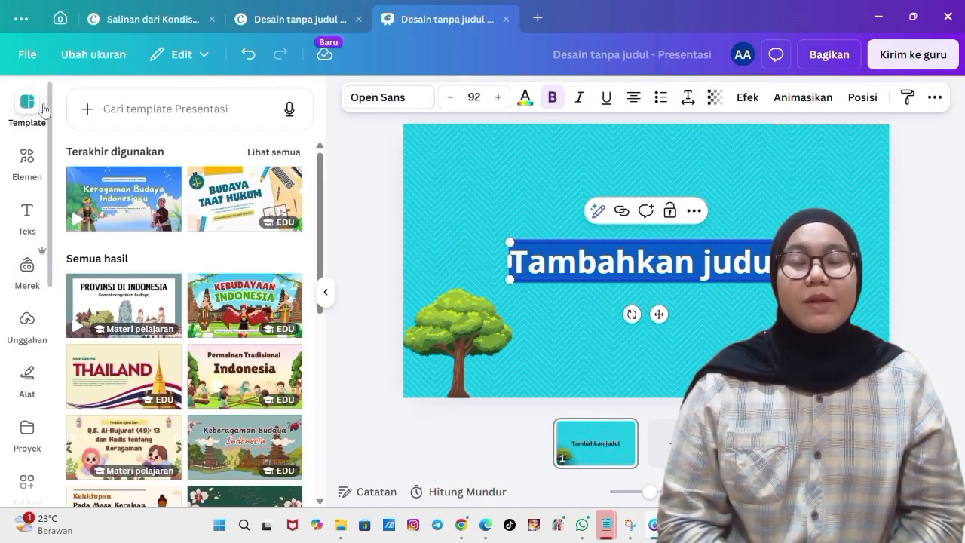
left_click(140, 114)
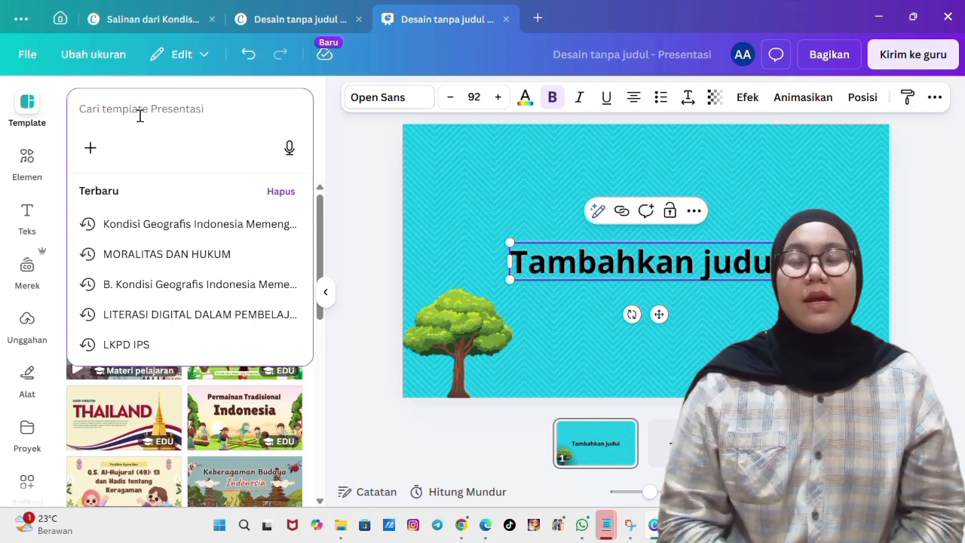
left_click(200, 223)
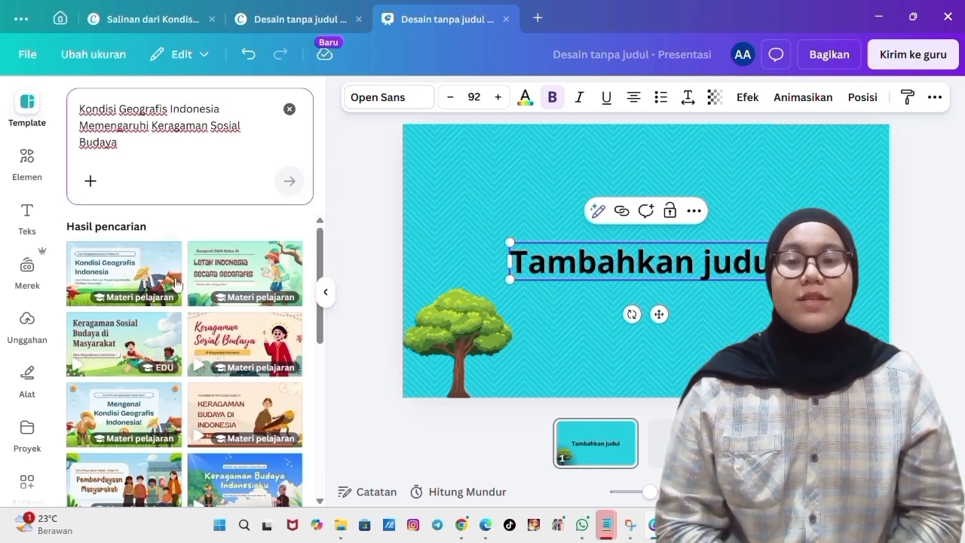
Browse the template results and open the blue "Keragaman Budaya Indonesiaku" presentation template.
scroll(176, 283, "down", 3)
scroll(171, 354, "down", 3)
scroll(172, 356, "down", 3)
scroll(171, 356, "down", 1)
scroll(173, 356, "up", 6)
scroll(170, 349, "up", 5)
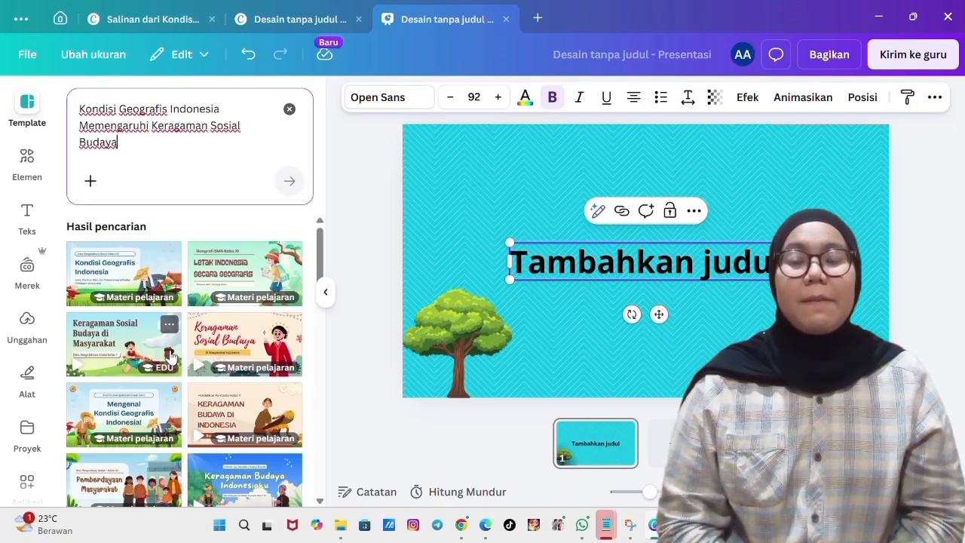
scroll(172, 356, "down", 3)
left_click(243, 361)
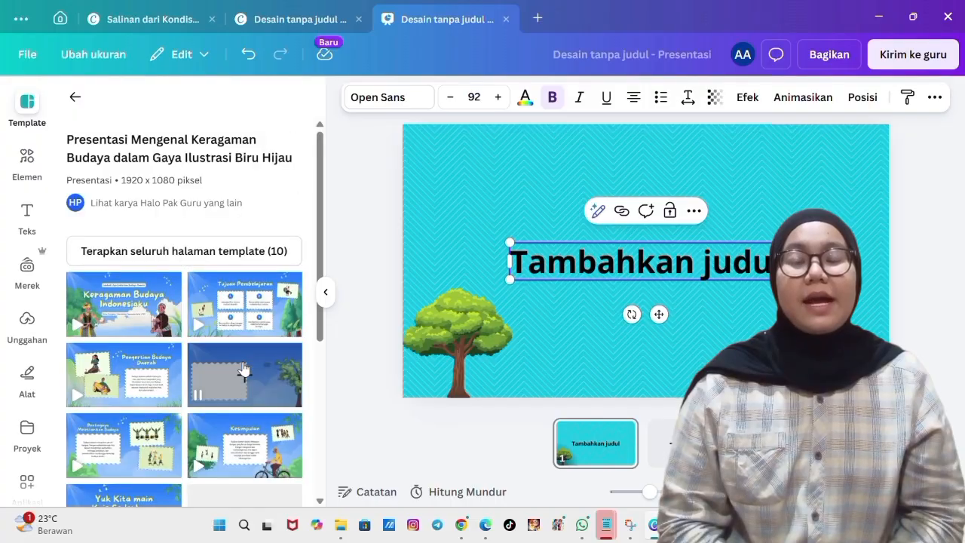
Review the template's pages and apply all 10 of them, replacing every existing page of the design.
scroll(241, 358, "down", 5)
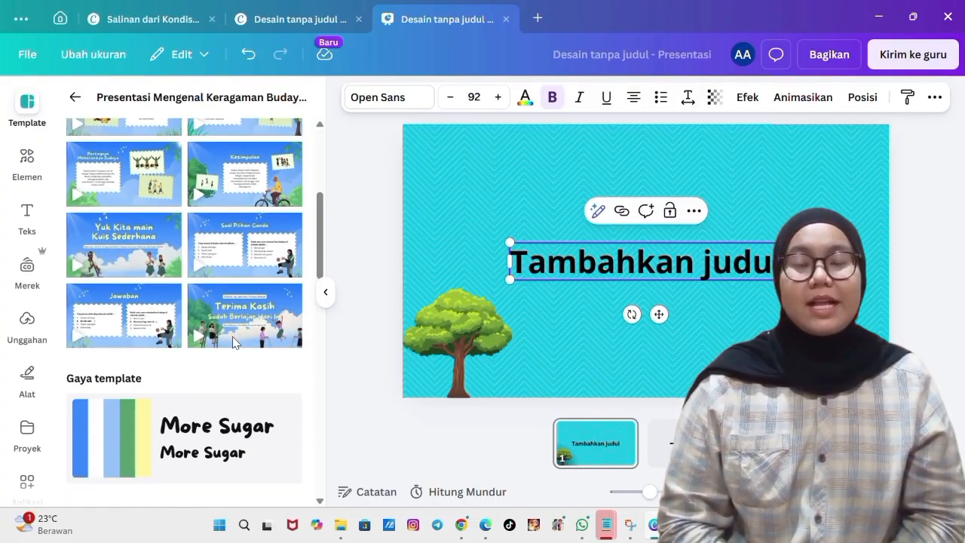
scroll(184, 228, "up", 5)
scroll(177, 234, "up", 2)
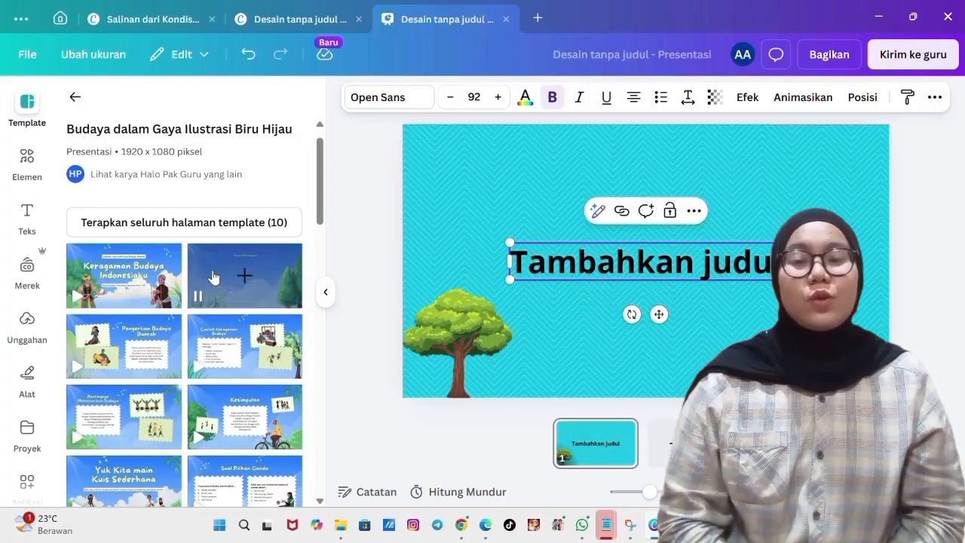
left_click(174, 233)
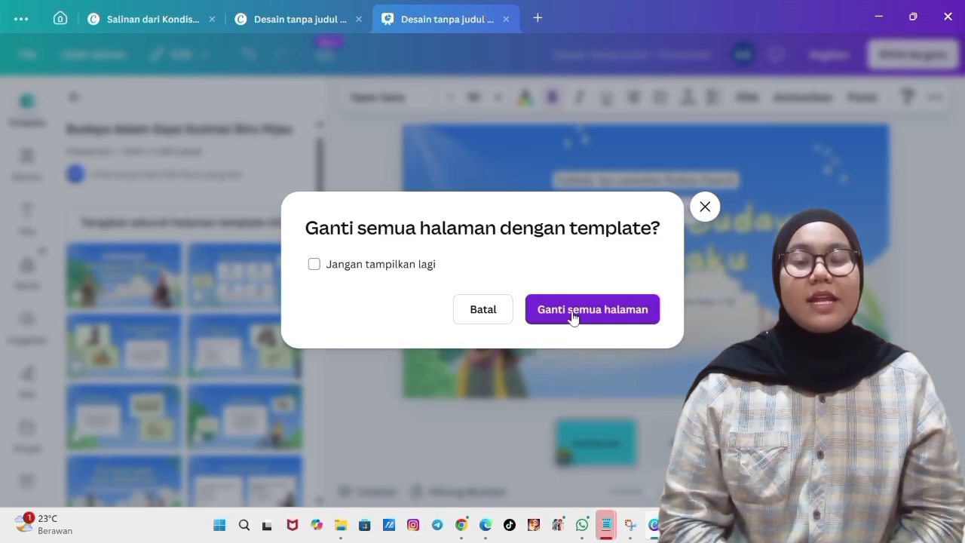
left_click(573, 317)
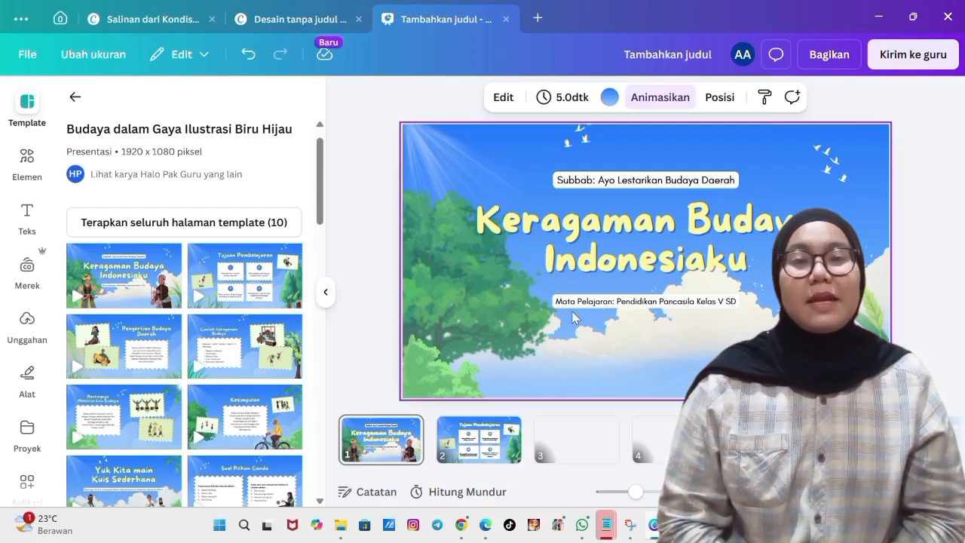
Look through slides 2 to 7 of the applied template to review their content and layout.
scroll(626, 445, "right", 5)
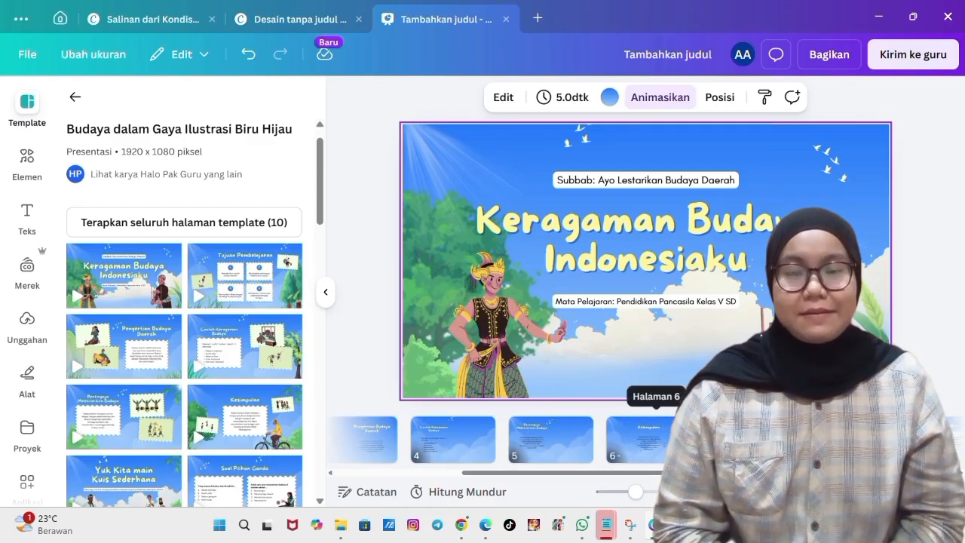
left_click(322, 289)
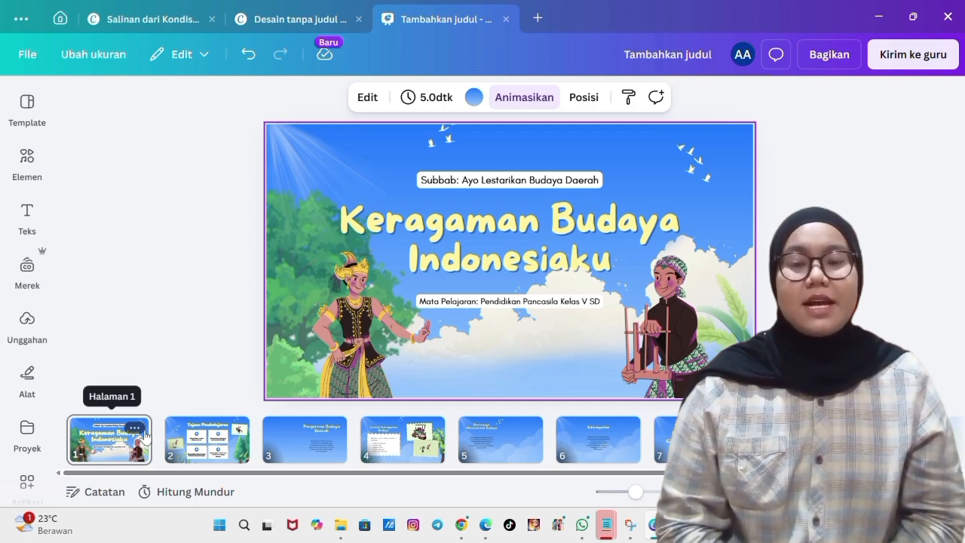
left_click(207, 440)
left_click(305, 440)
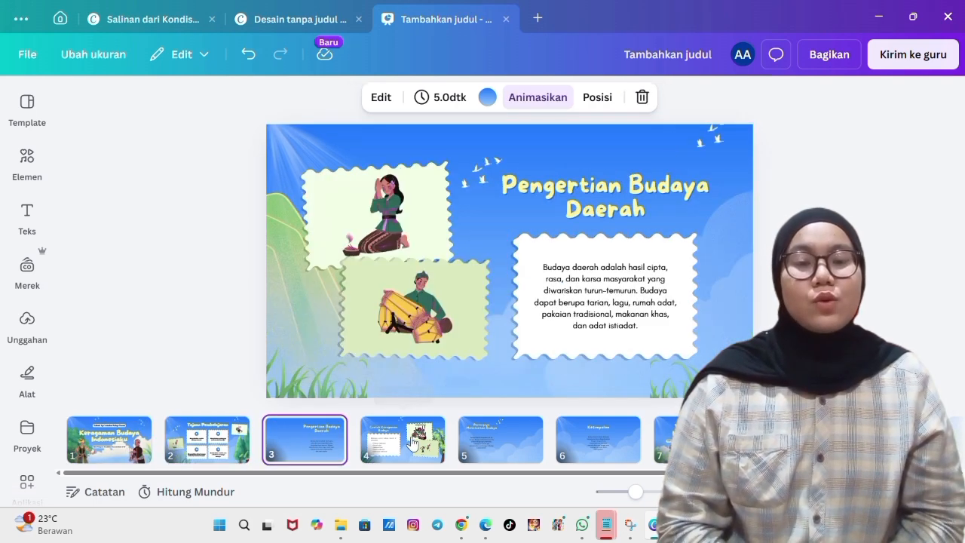
left_click(413, 443)
left_click(513, 443)
left_click(632, 443)
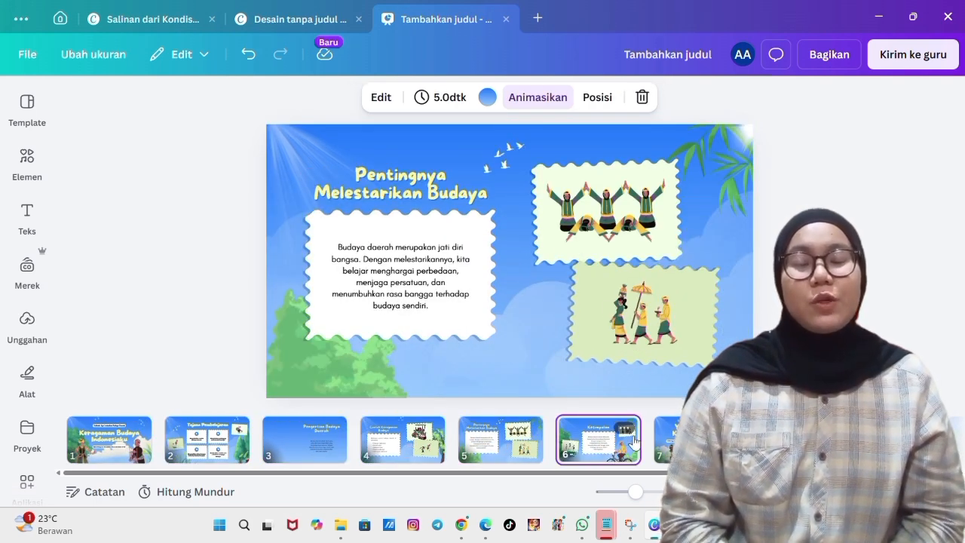
left_click(665, 441)
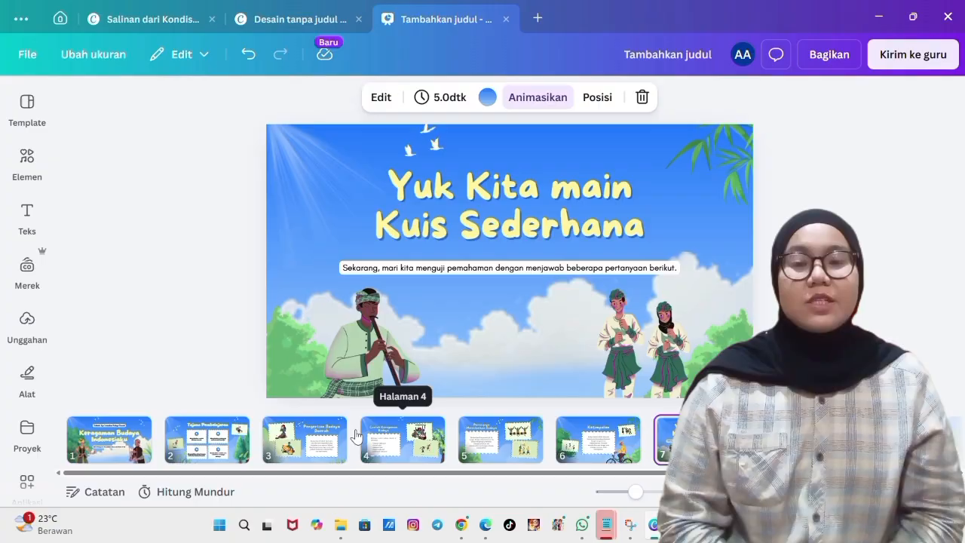
On slide 1, search the element graphics for "penari" and add the dancer in the purple costume.
left_click(110, 439)
left_click(369, 354)
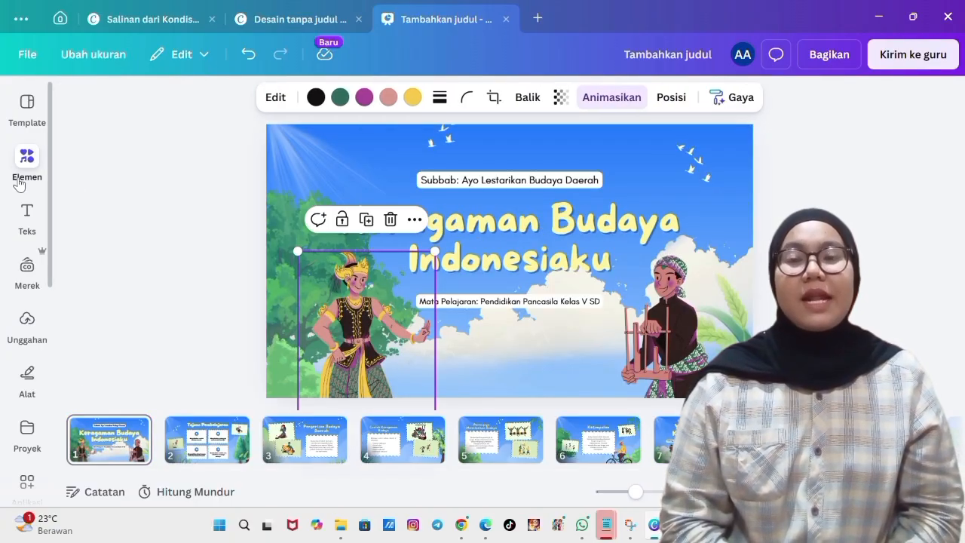
left_click(20, 185)
left_click(115, 120)
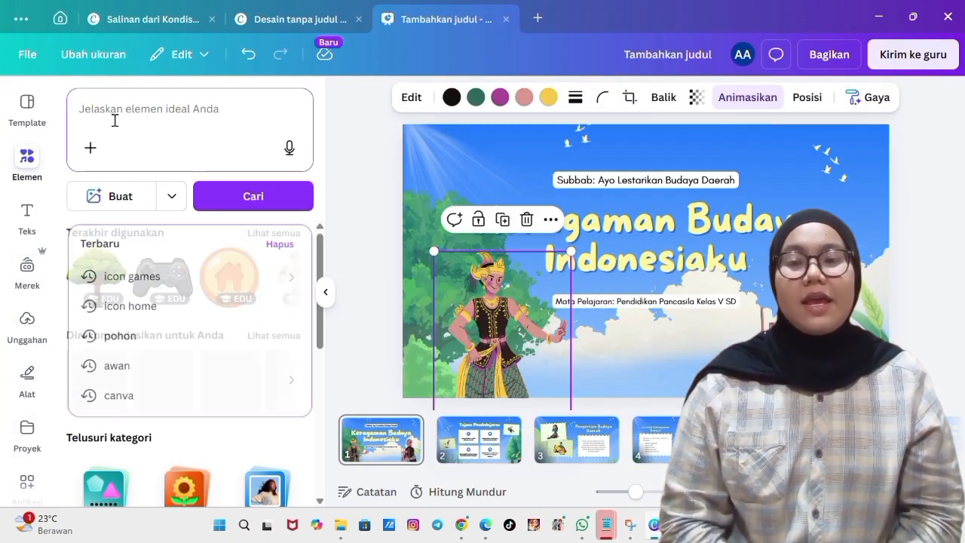
type("penari")
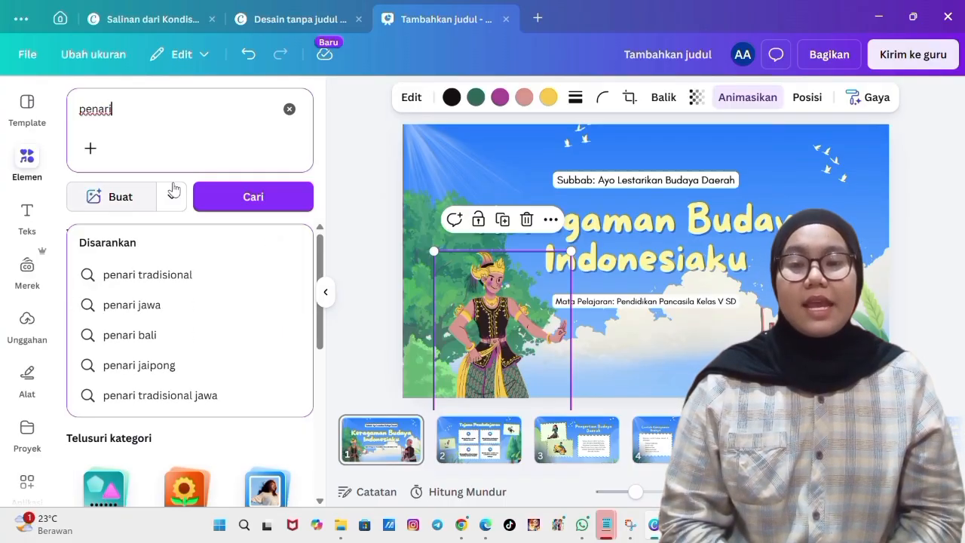
left_click(248, 195)
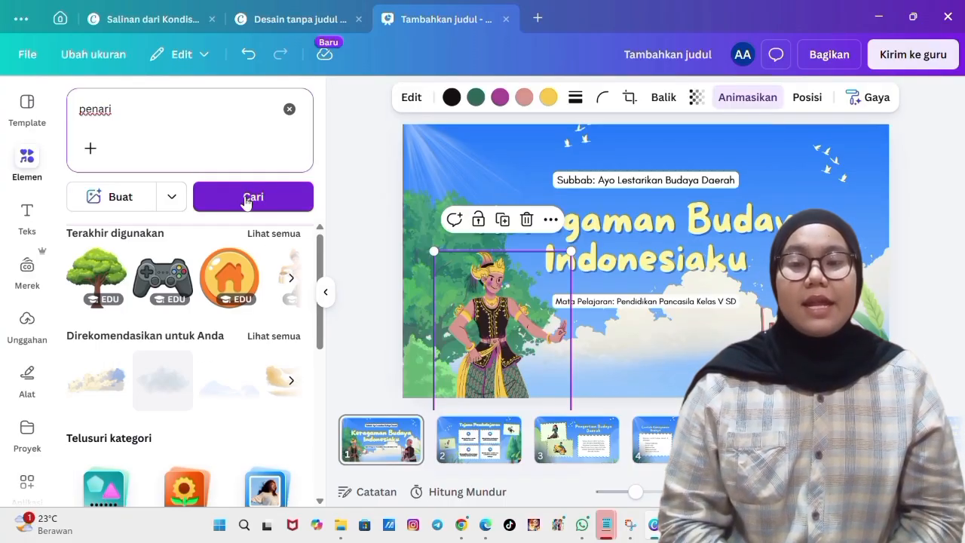
left_click(273, 273)
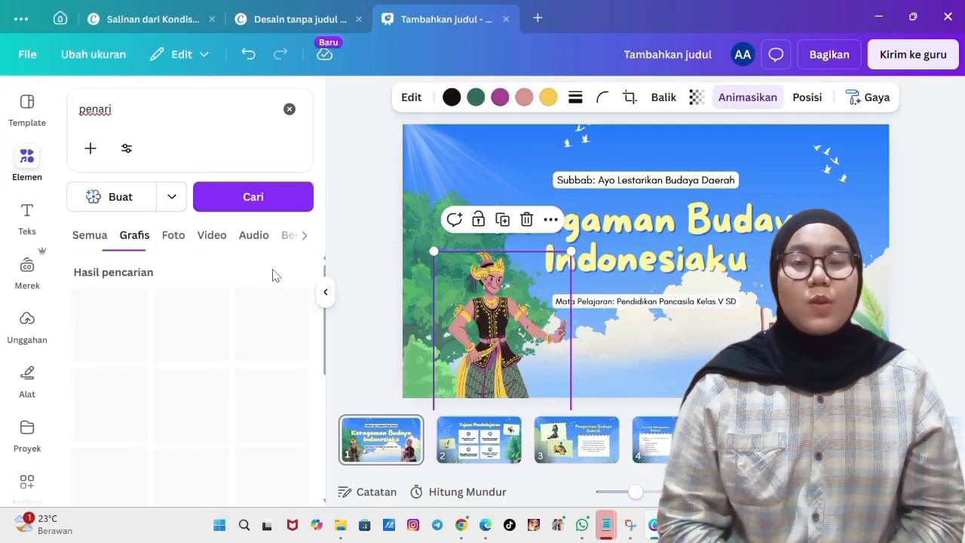
scroll(151, 386, "down", 3)
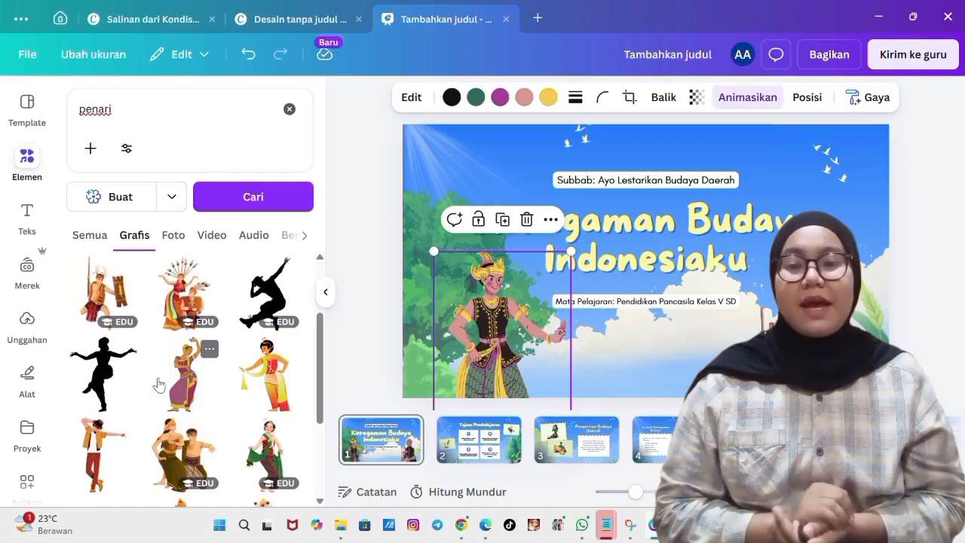
left_click(200, 389)
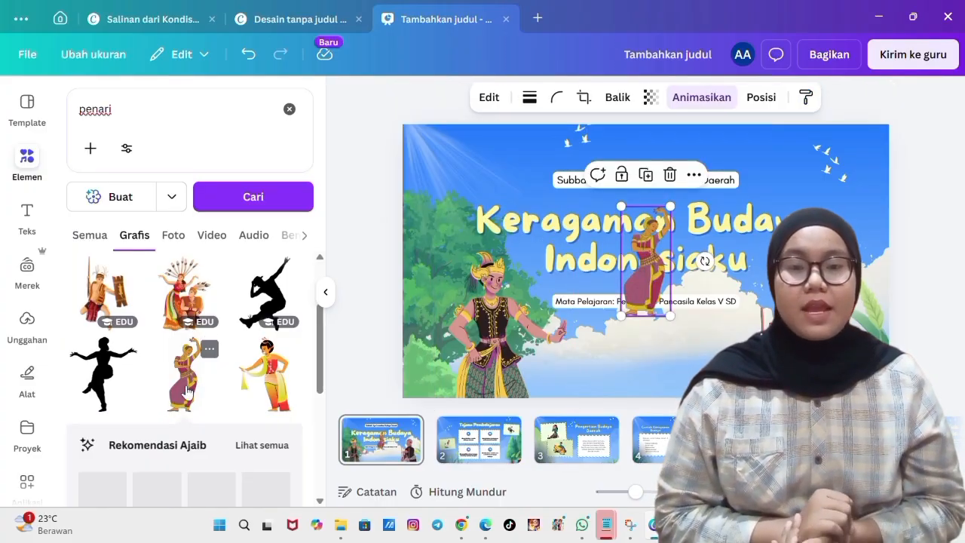
Delete the template's original dancer beside the tree and move the purple-costumed dancer into its place.
left_click(487, 362)
key("Delete")
left_click(648, 249)
left_click_drag(648, 249, 471, 304)
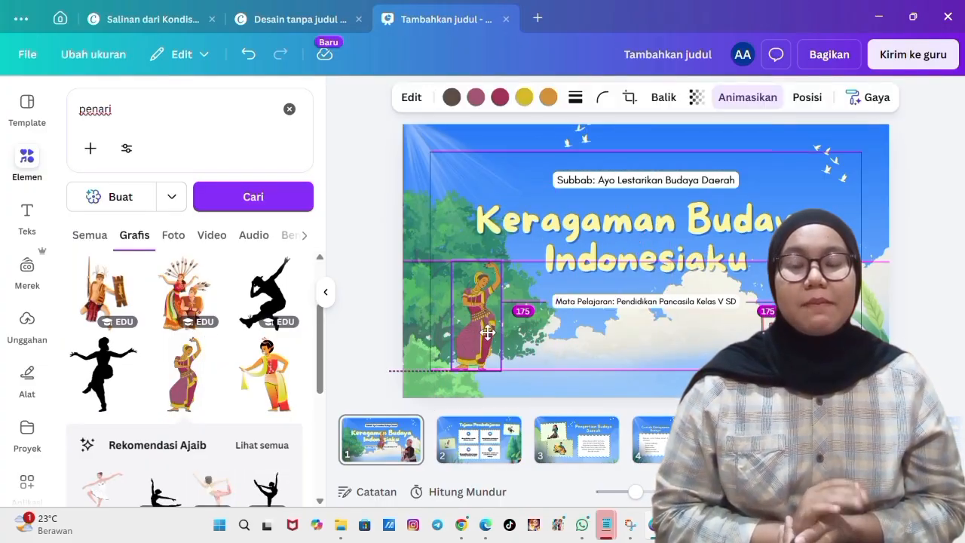
Enlarge the new dancer to about the title's lower line in height and stand it on the slide's bottom edge.
left_click_drag(517, 254, 536, 172)
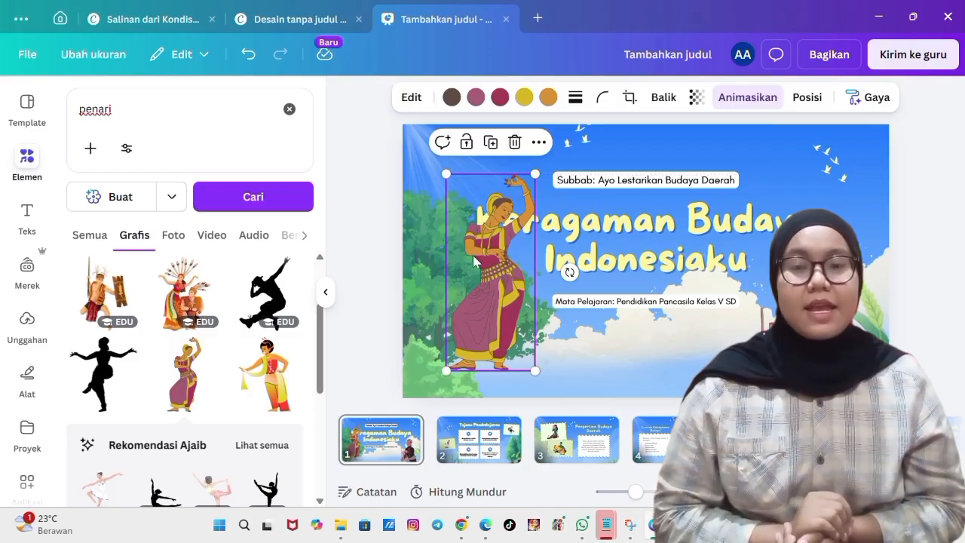
left_click_drag(472, 273, 464, 310)
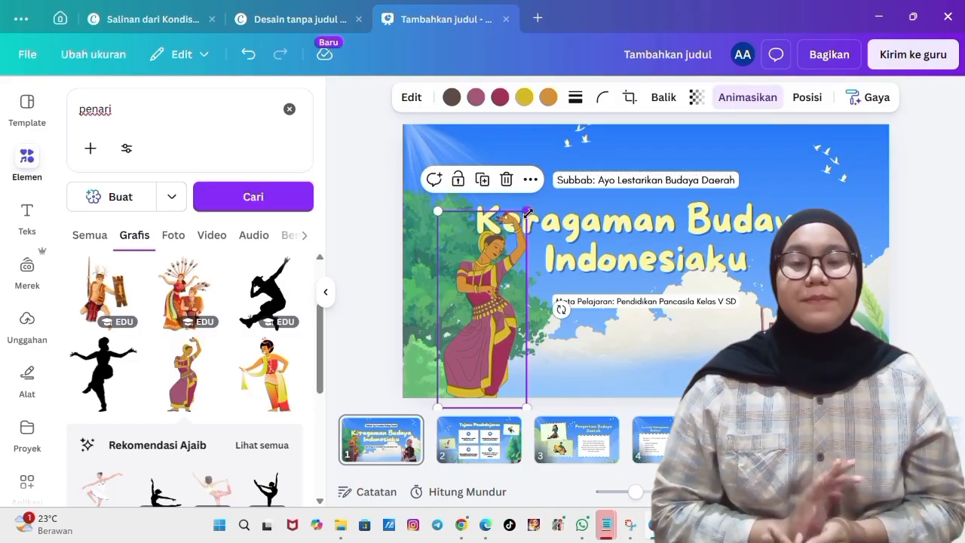
left_click_drag(527, 214, 504, 249)
left_click_drag(478, 334, 492, 326)
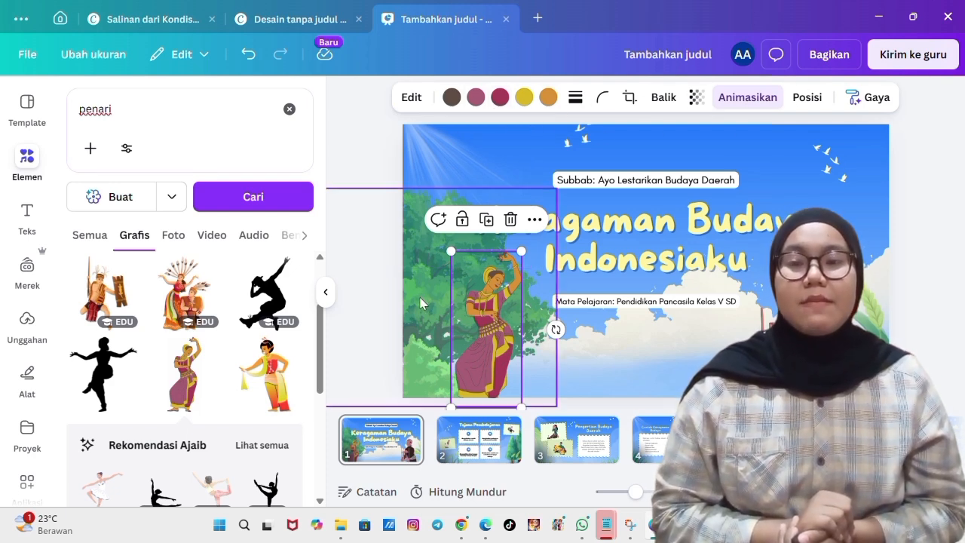
Search the graphics for "pohon", add the first leafy green tree and place it over the slide's left edge.
left_click(172, 111)
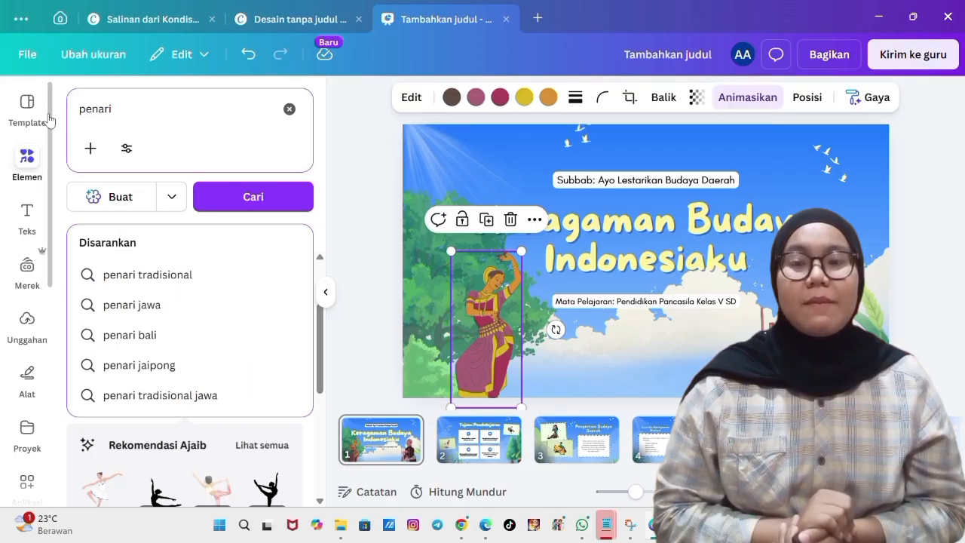
type("pohon")
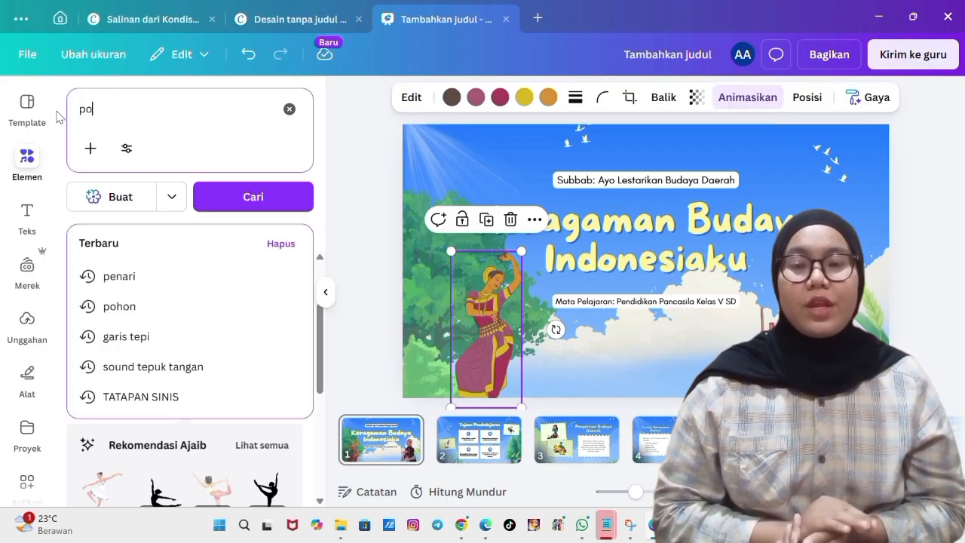
key("Return")
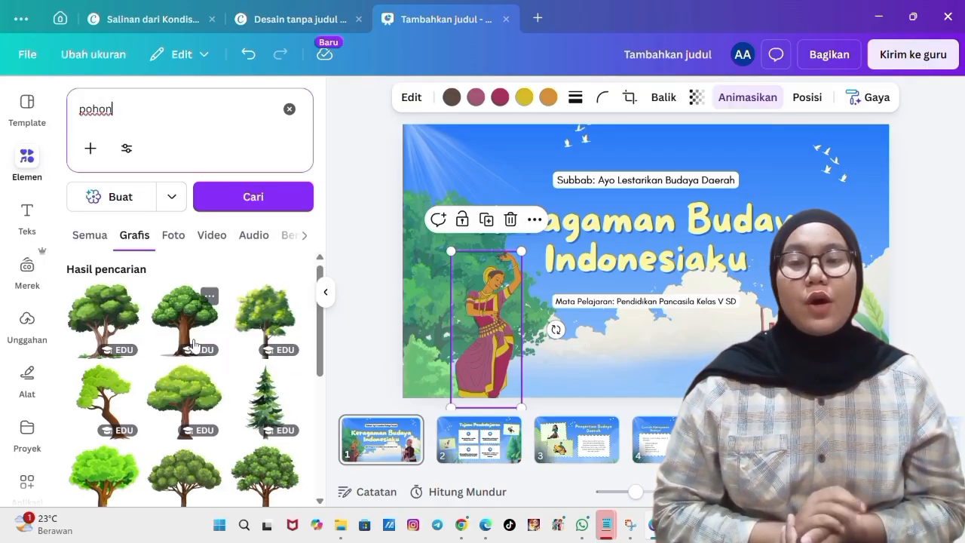
scroll(194, 344, "down", 1)
left_click(106, 281)
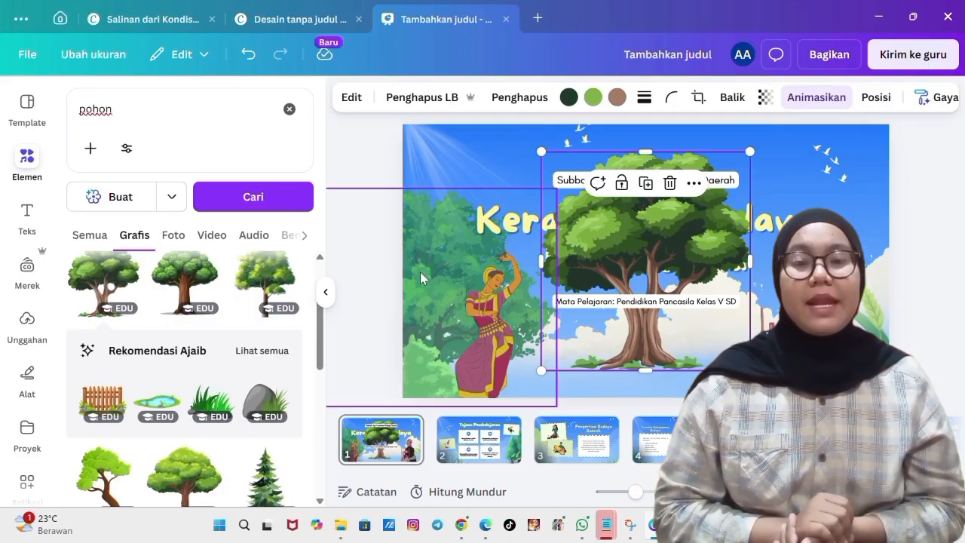
left_click(674, 222)
left_click_drag(675, 222, 464, 258)
Send the new tree backward behind the dancer and title, and lower its opacity slightly.
left_click(878, 100)
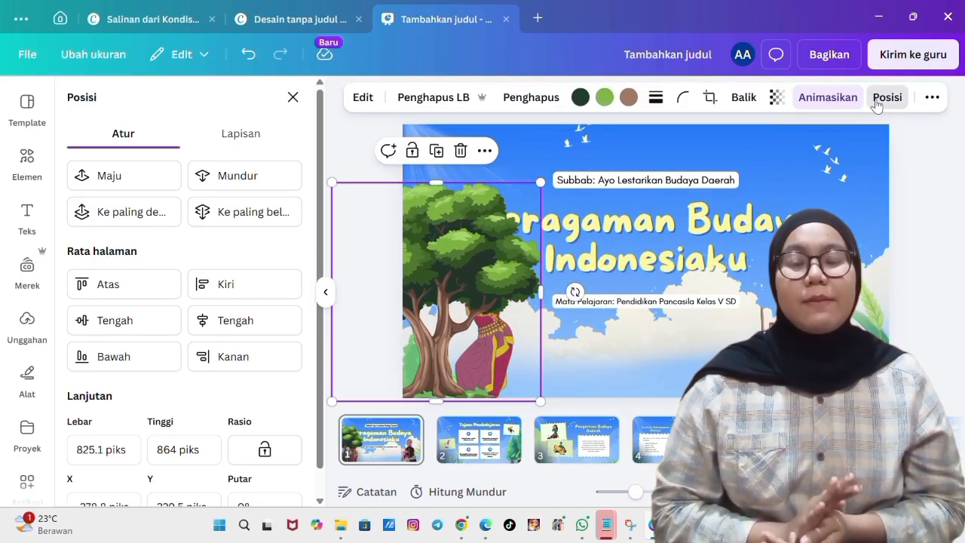
left_click(252, 178)
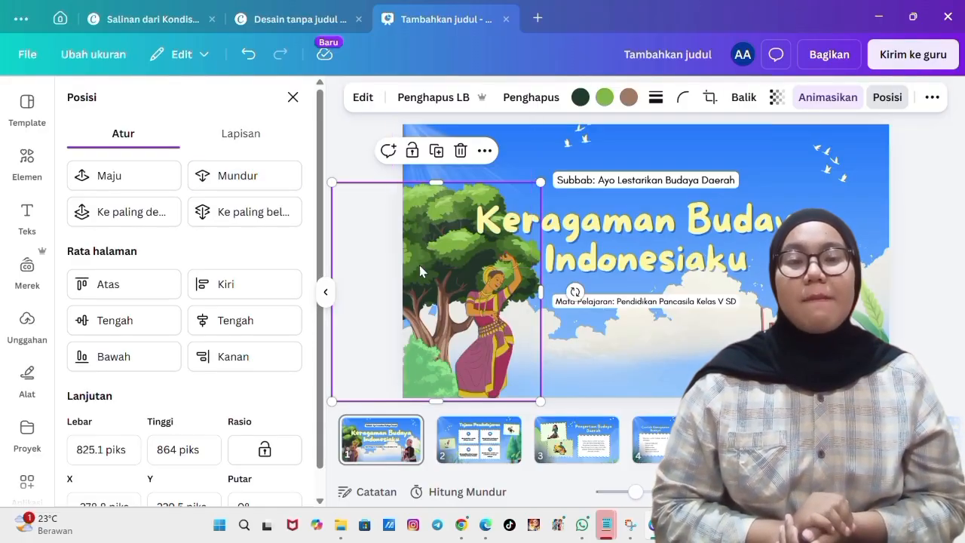
left_click(775, 104)
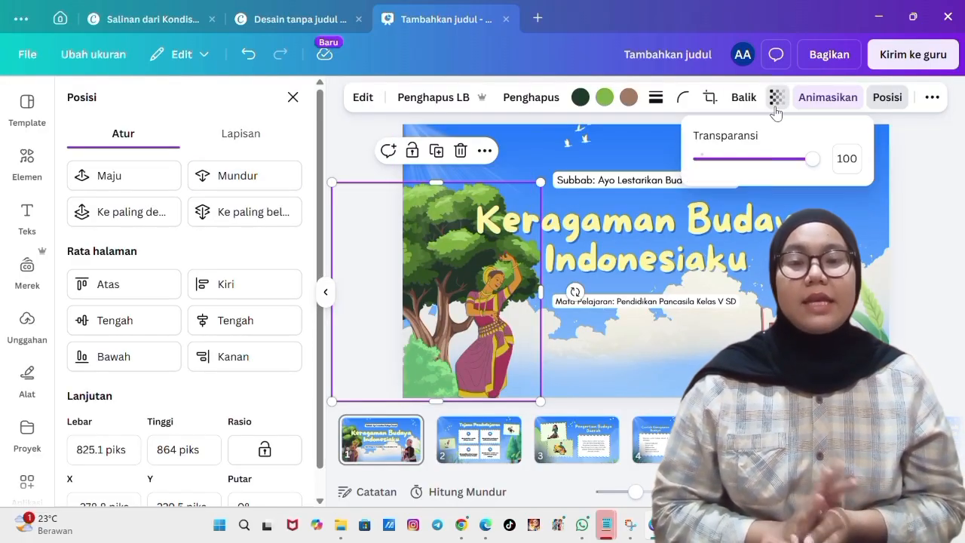
left_click_drag(810, 162, 783, 165)
left_click(753, 192)
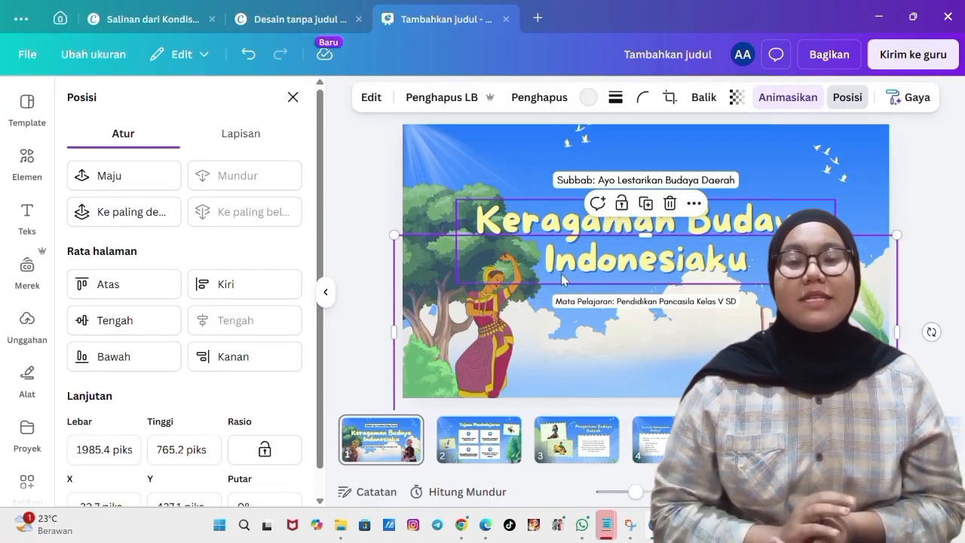
Change the font of the title "Keragaman Budaya Indonesiaku" on the first slide to Chewy.
left_click(574, 238)
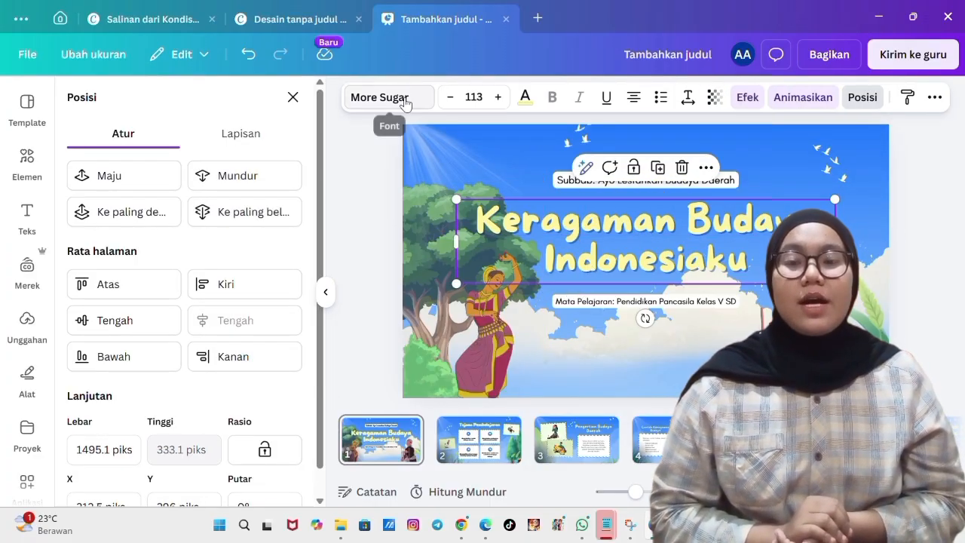
left_click(381, 97)
left_click(152, 325)
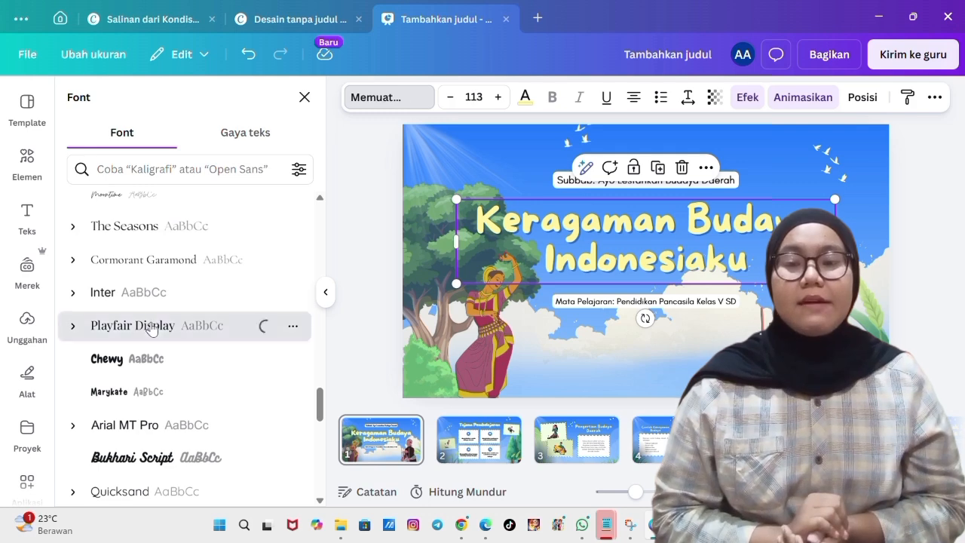
left_click(126, 362)
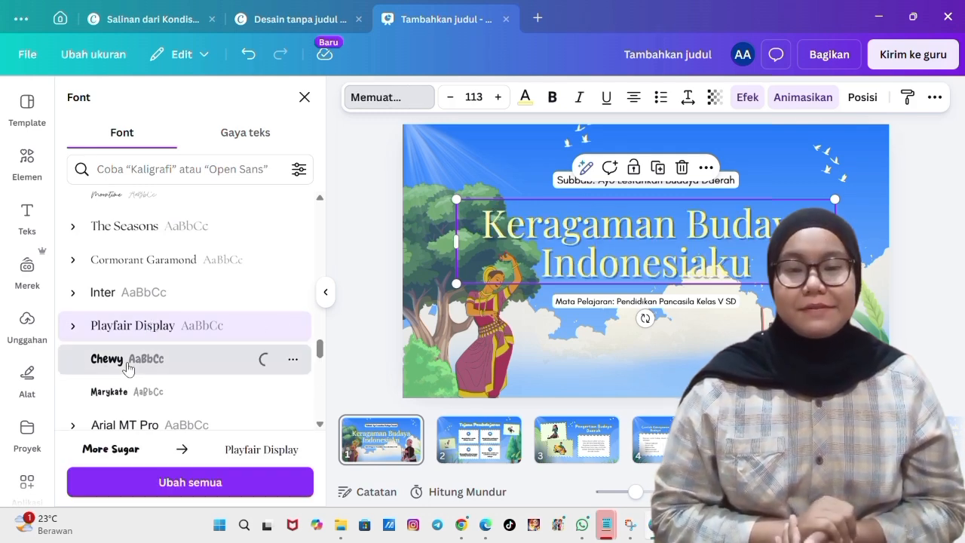
scroll(127, 367, "down", 10)
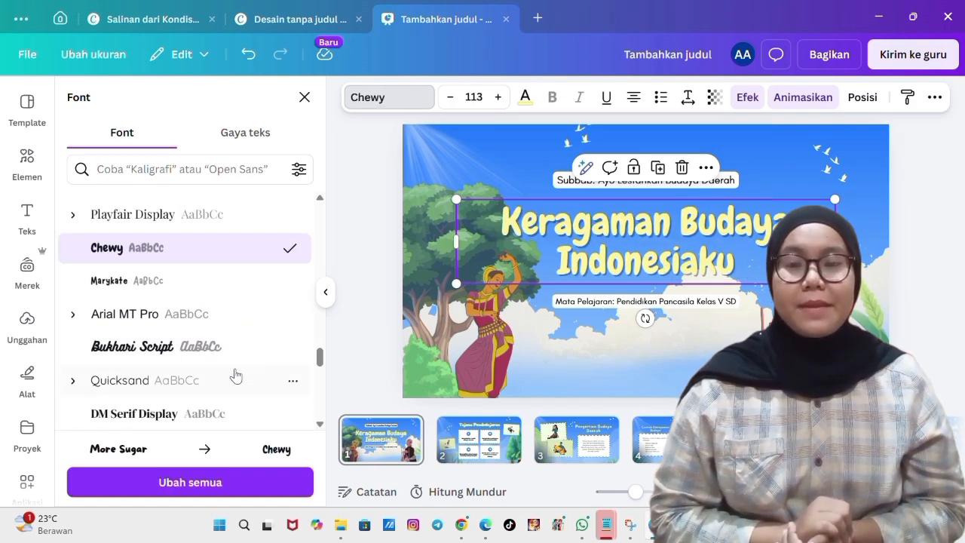
left_click(601, 382)
Look through the template's remaining slides, from the learning goals to the closing "Terima Kasih" slide.
left_click(481, 446)
left_click(575, 445)
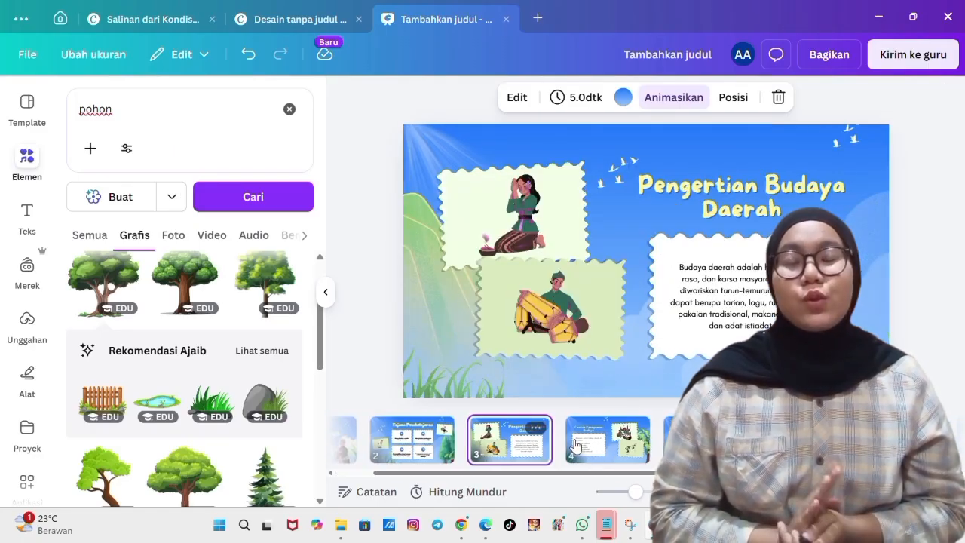
left_click(603, 444)
left_click(626, 446)
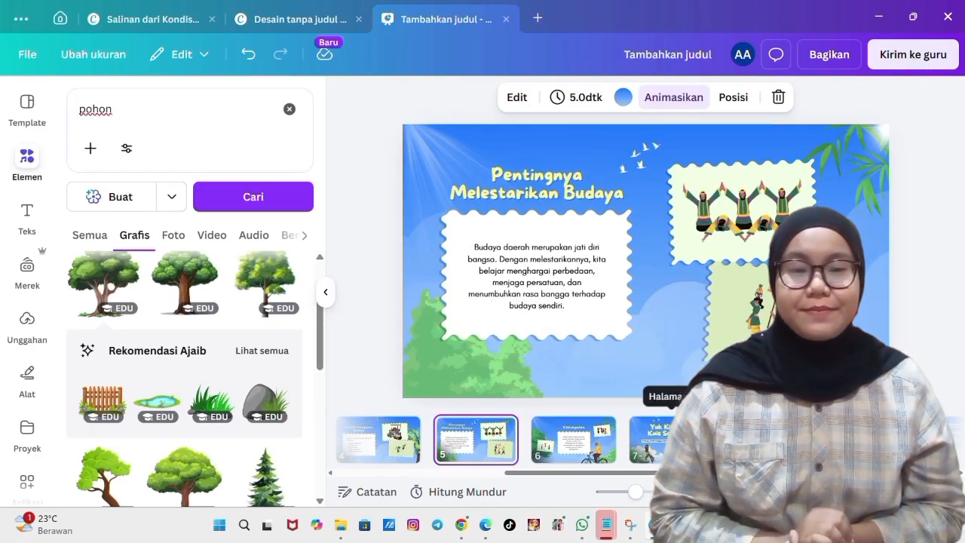
left_click(666, 446)
left_click(622, 445)
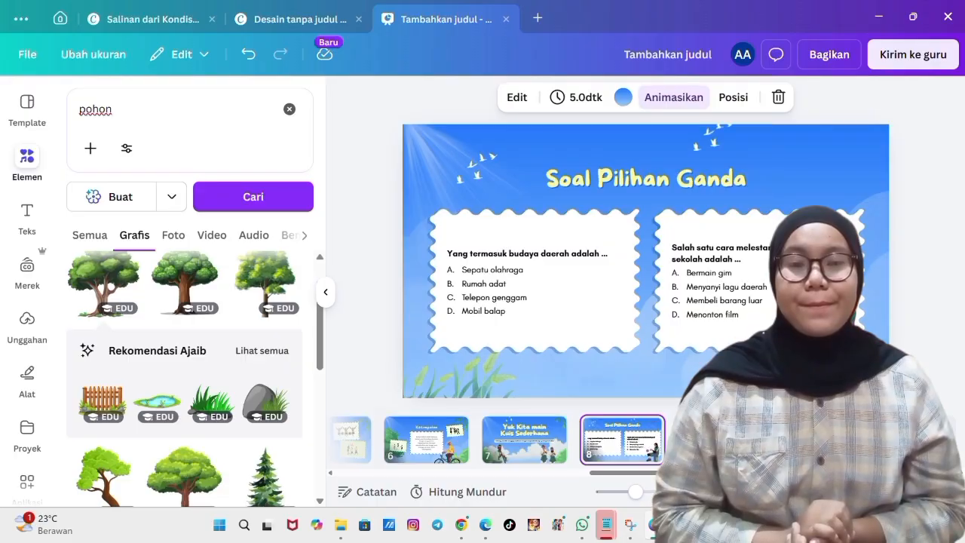
left_click(720, 443)
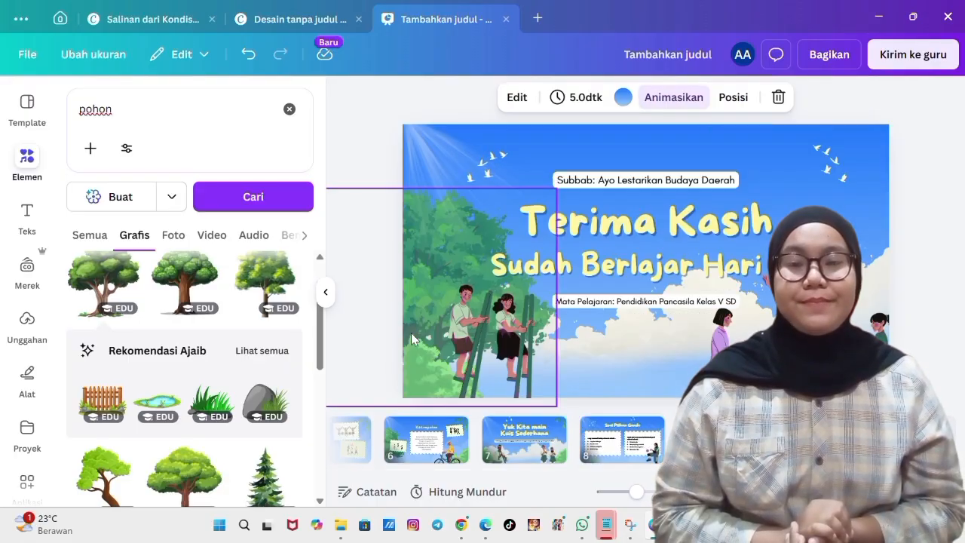
Switch to the finished presentation on Indonesia's geographic conditions and open its first slide.
left_click(161, 18)
left_click(136, 424)
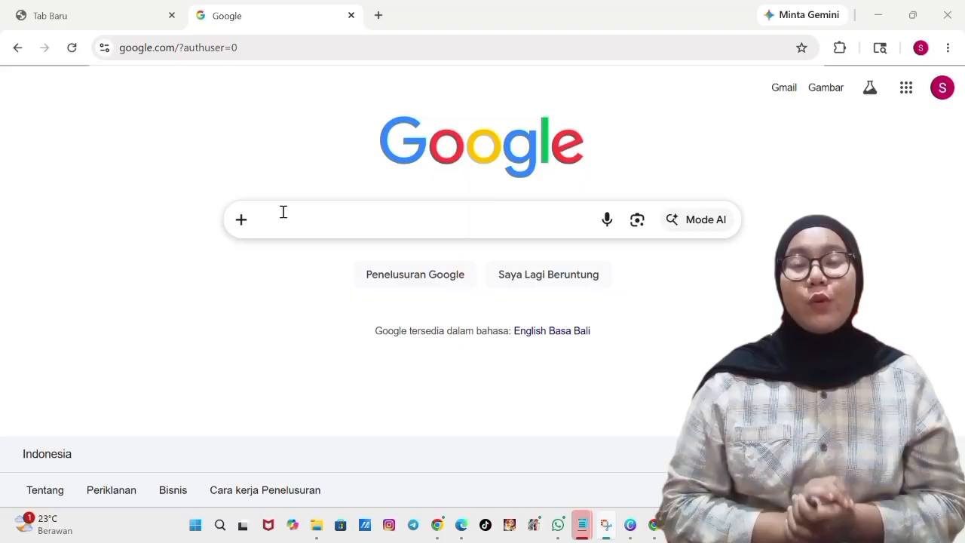
In the browser, search Google for "pippit ai" and open the Pippit website.
left_click(281, 212)
type("pippi")
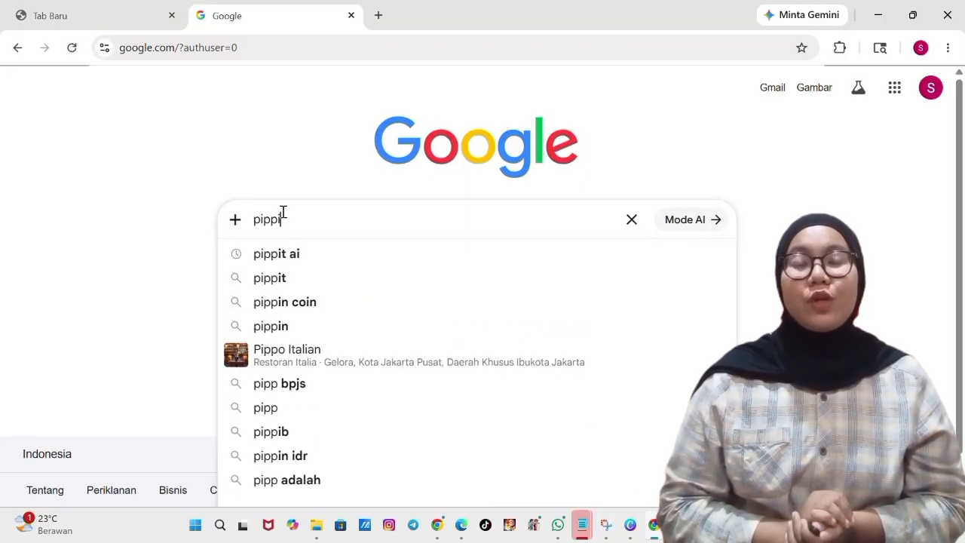
type("t ai")
left_click(278, 257)
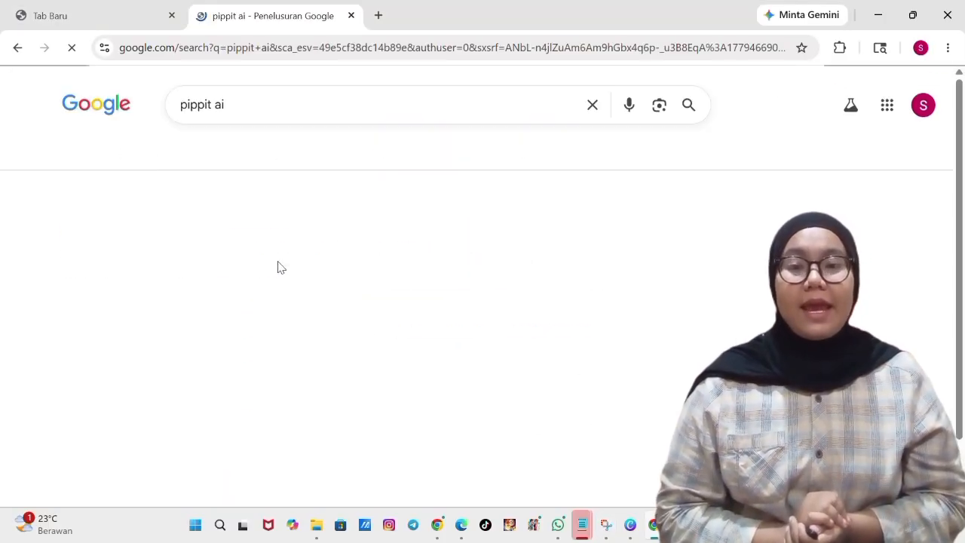
left_click(232, 240)
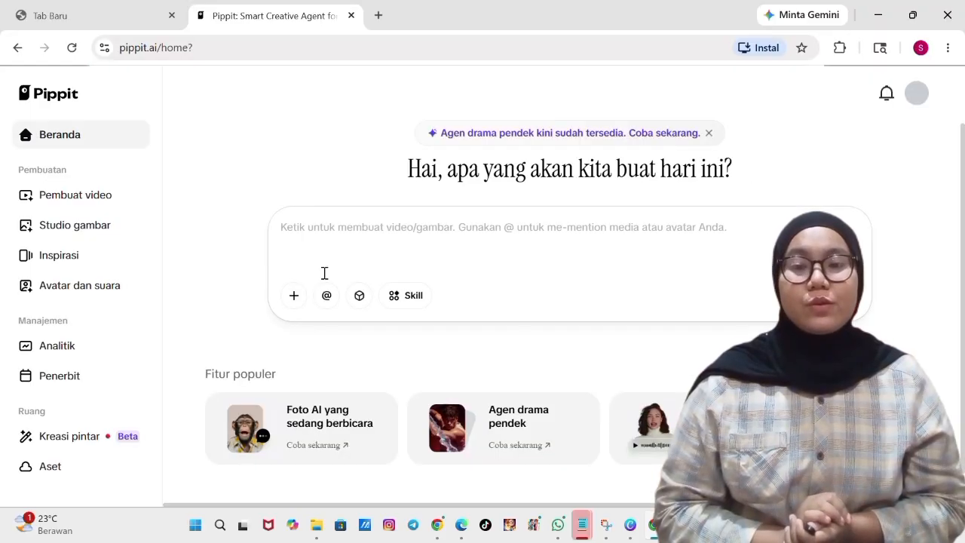
Attach bahanajarPT1 (1).pdf and enter the prompt "buatkan saya vidio edukatif yang beranimasi dari bahan ajar ini".
left_click(297, 301)
left_click(270, 181)
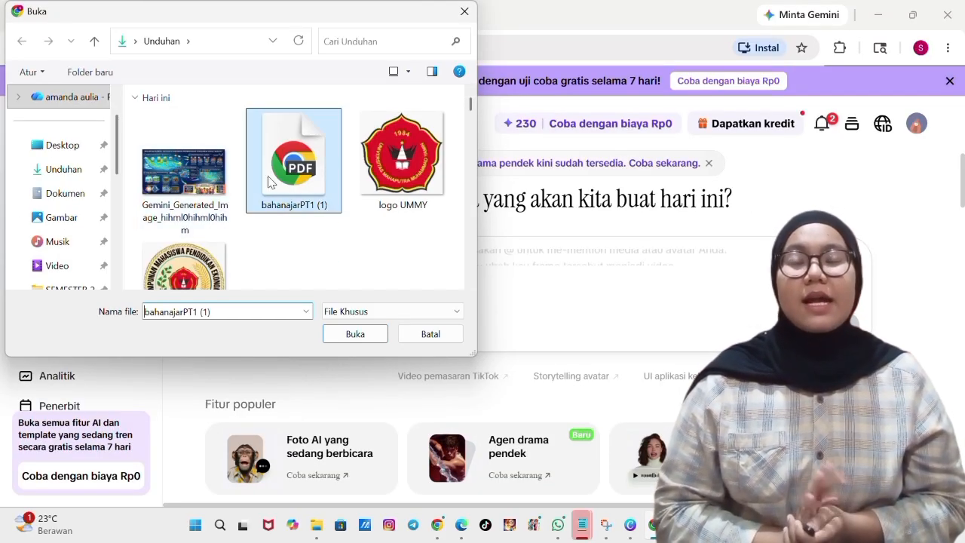
double_click(269, 181)
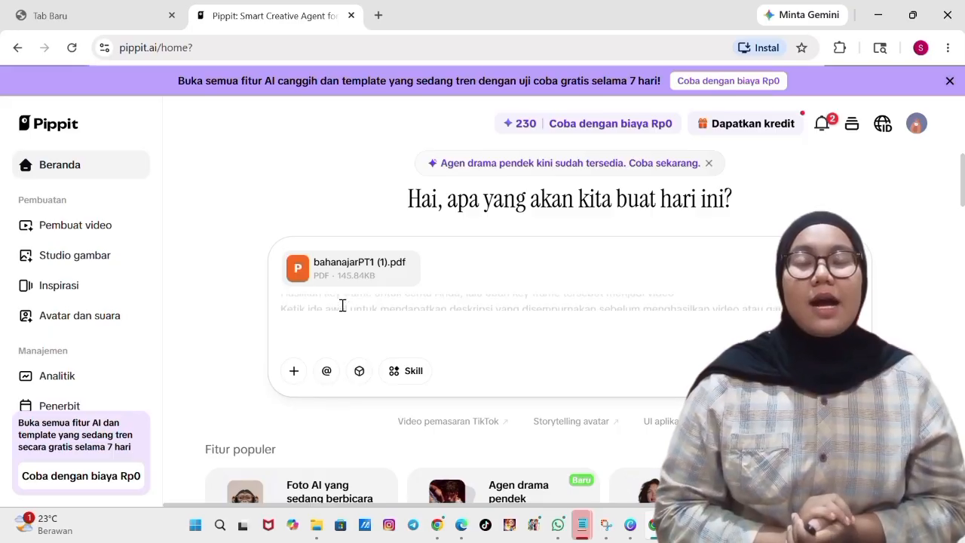
type("buatkan saya vidio edukatif yang beranimasi dari bahan ajar ini")
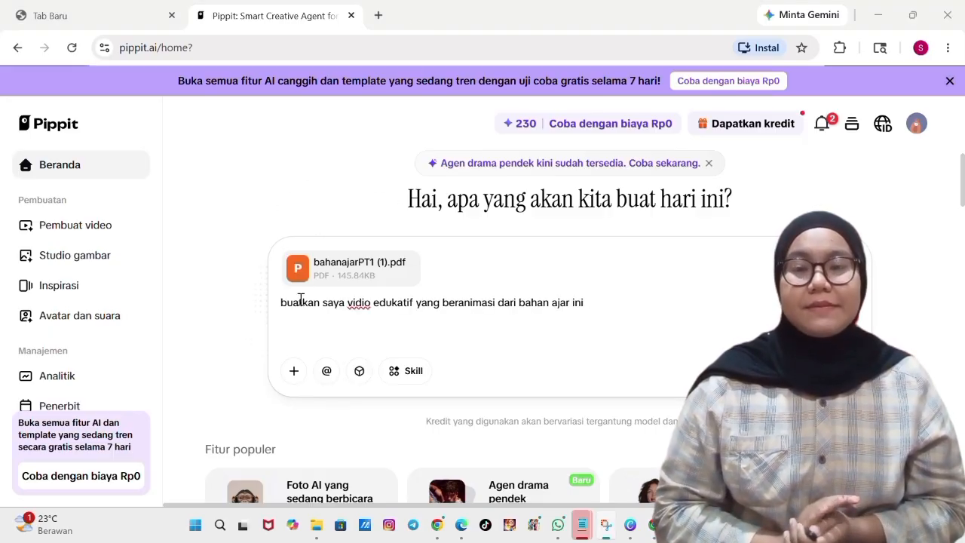
Generate a video from the prompt using the Buat video skill, a 16:9 aspect ratio and Indonesian as the language.
left_click(294, 371)
left_click(392, 370)
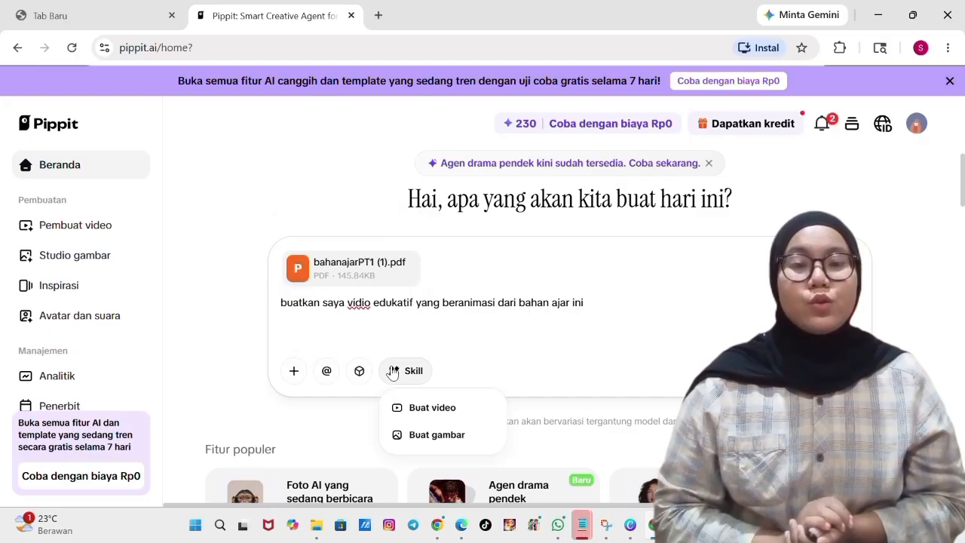
left_click(411, 414)
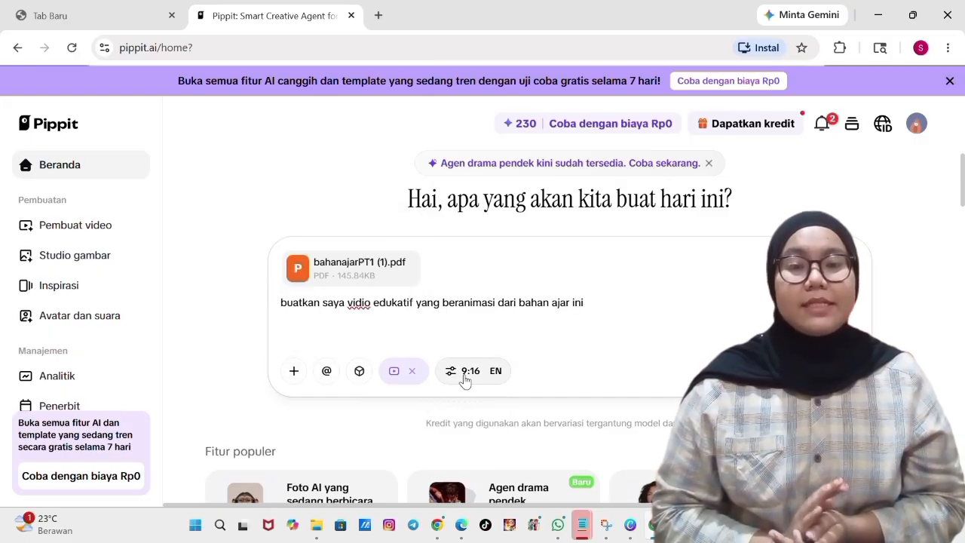
left_click(458, 370)
left_click(639, 125)
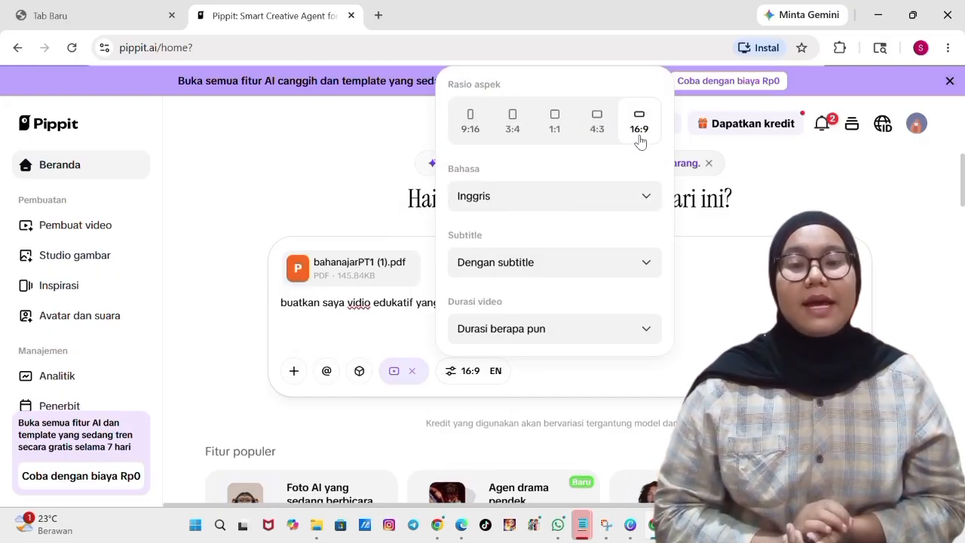
left_click(638, 197)
scroll(521, 317, "down", 3)
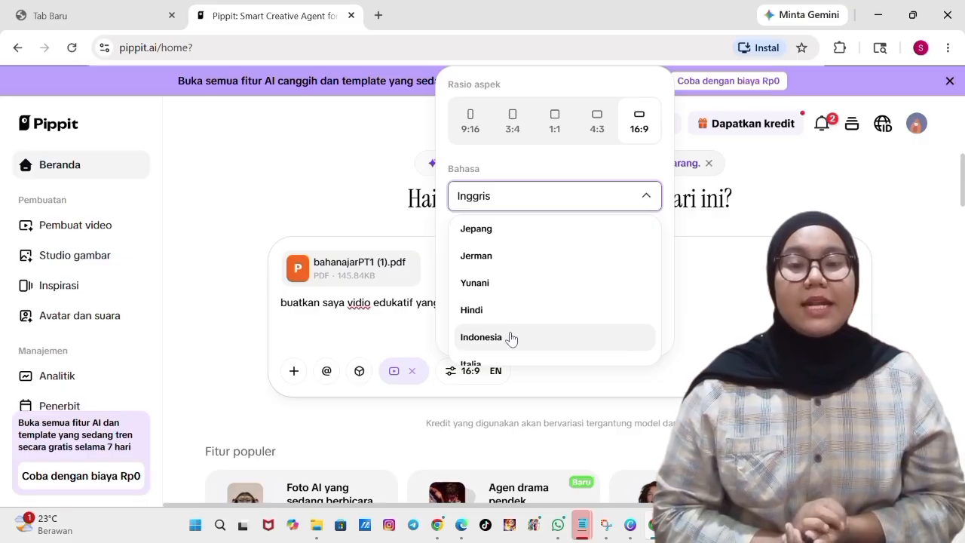
left_click(510, 337)
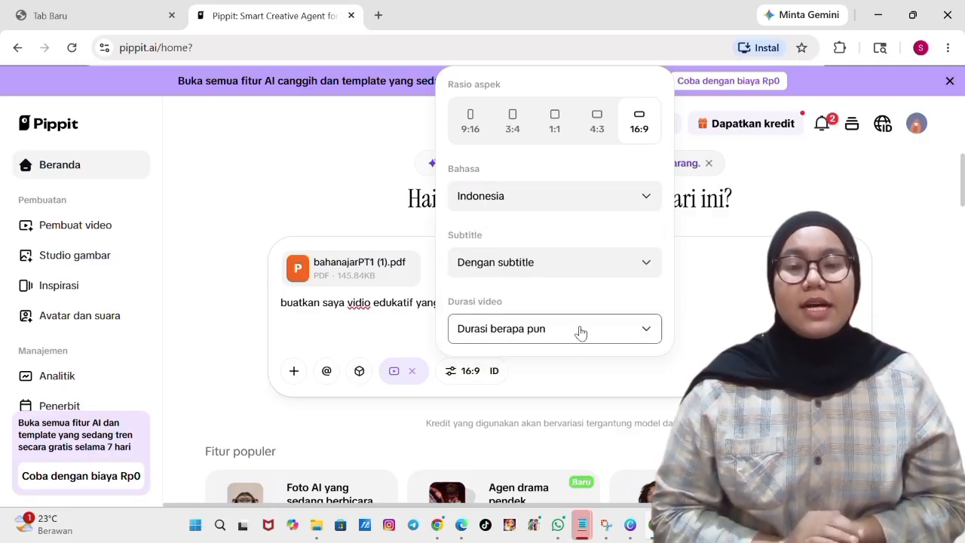
left_click(698, 316)
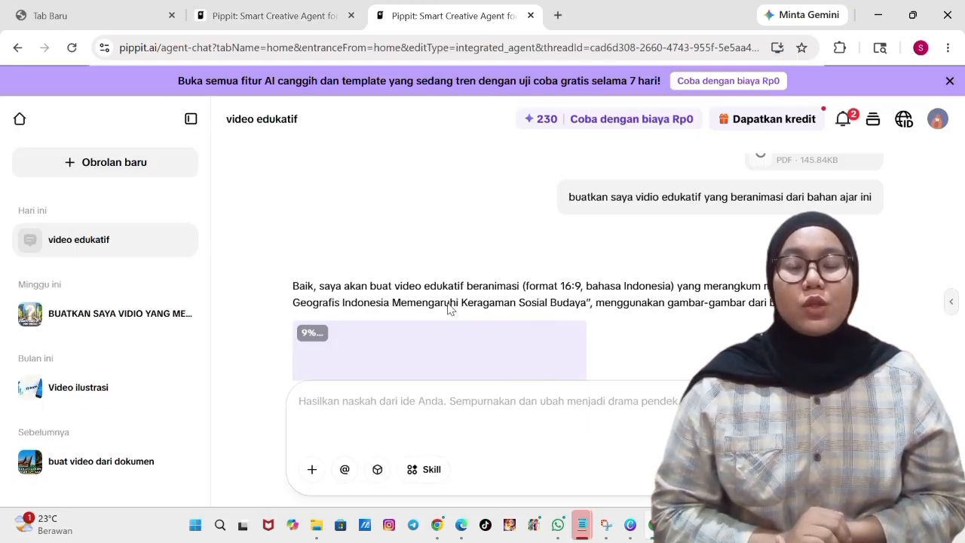
scroll(449, 307, "down", 1)
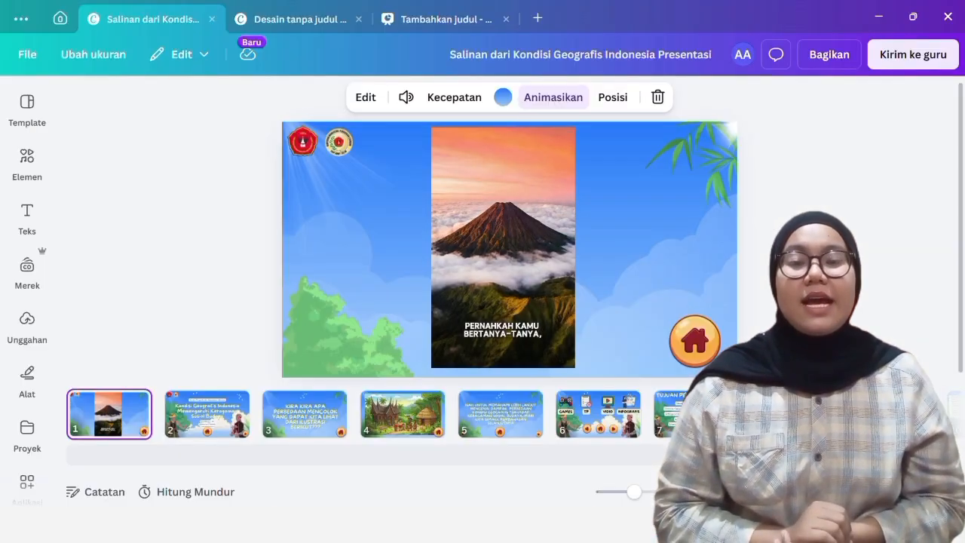
In Canva, present the finished geography presentation full screen from its title slide and follow the home link to the menu slide.
key("F11")
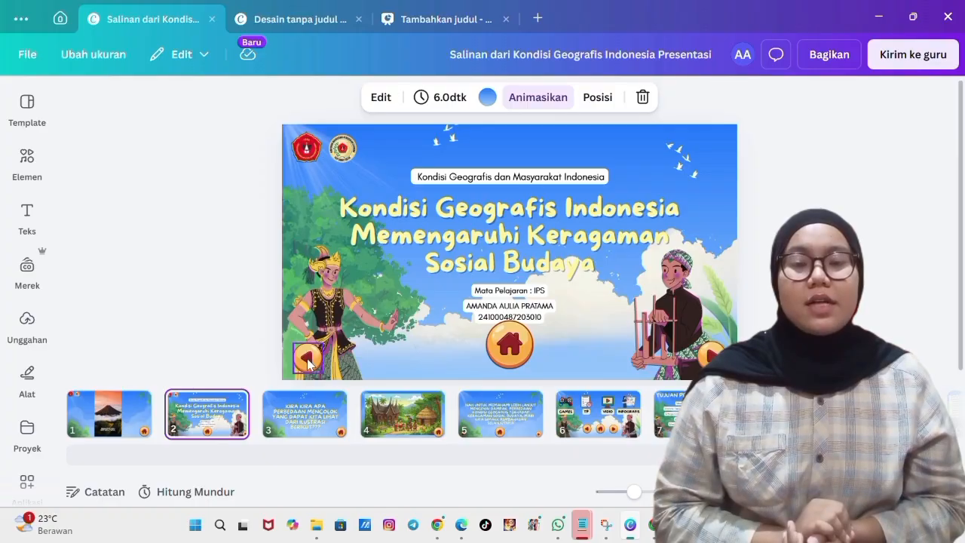
key("ctrl+alt+p")
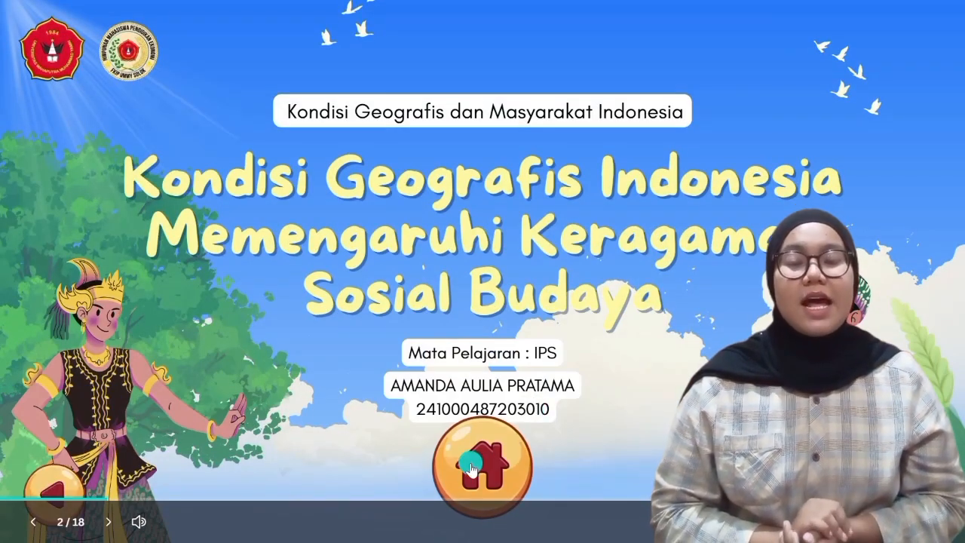
left_click(471, 468)
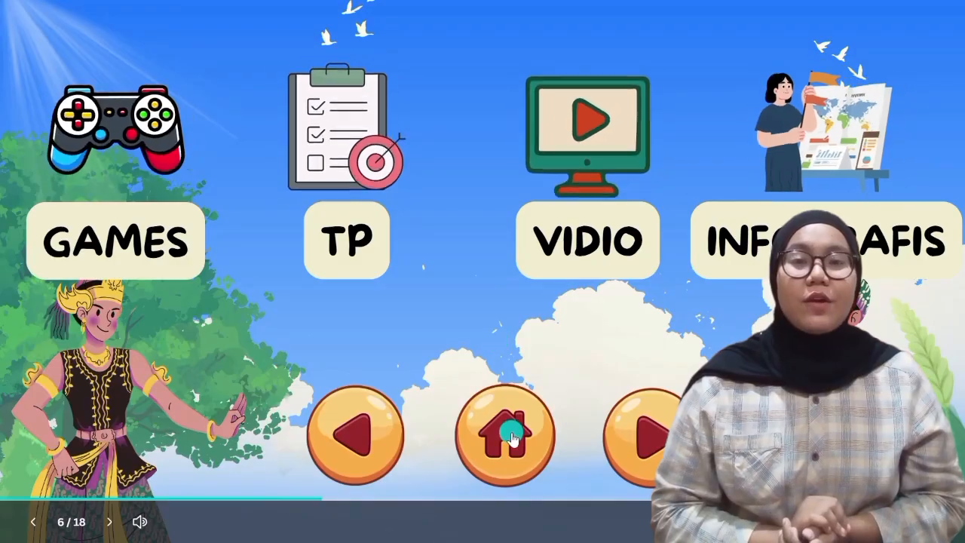
Test the menu's home, next and TP links and the learning goals slide's home link, and end the presentation.
left_click(507, 439)
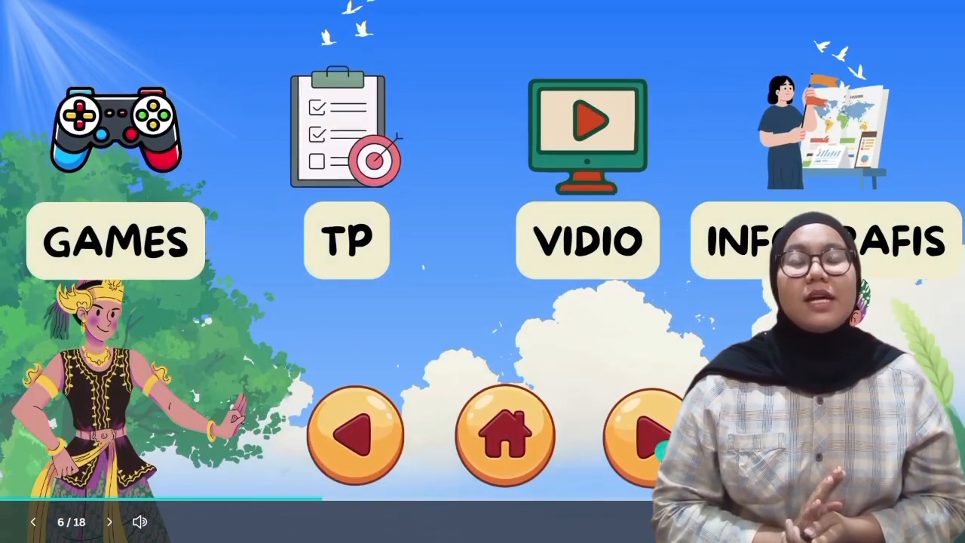
left_click(660, 450)
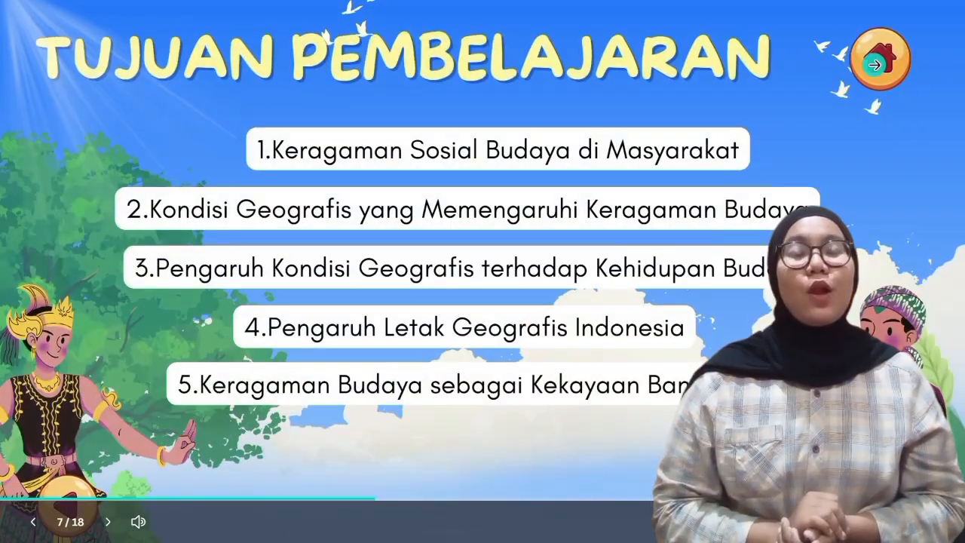
left_click(874, 64)
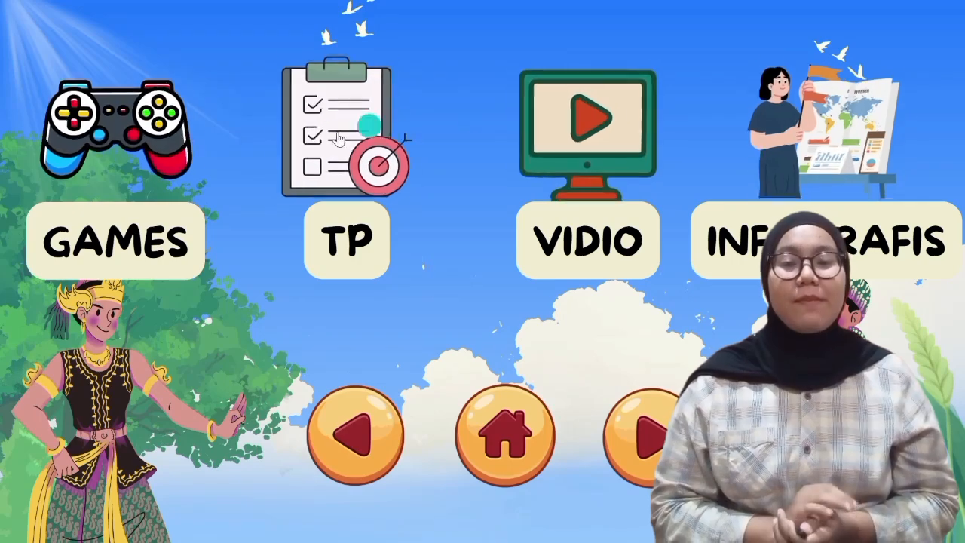
left_click(339, 139)
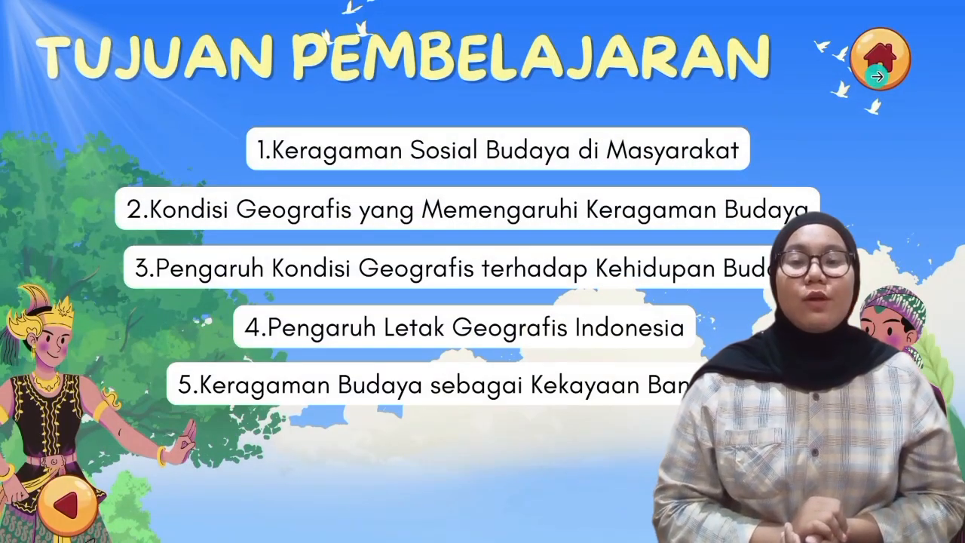
left_click(877, 76)
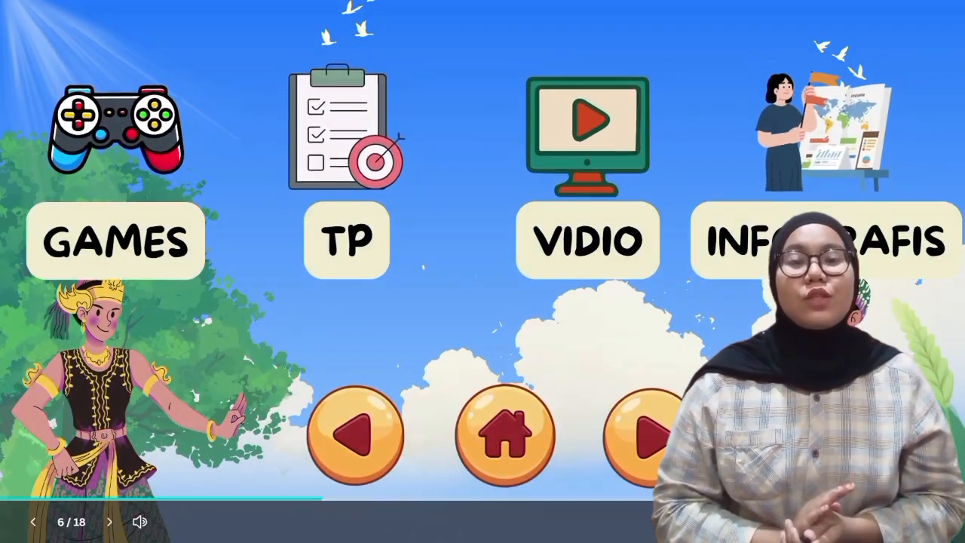
key("Escape")
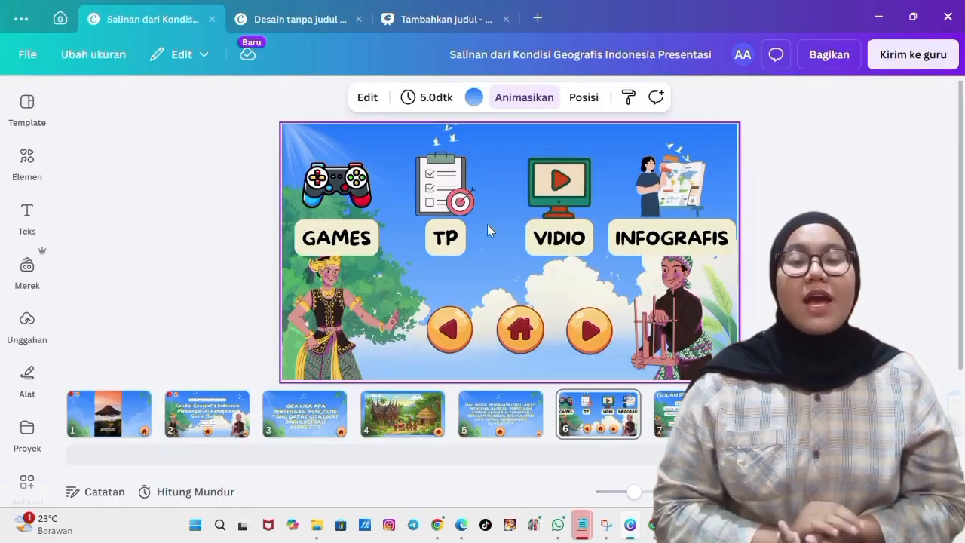
Return to the "Tambahkan judul" design, clear the "pohon" graphics search and show the general elements library.
left_click(377, 18)
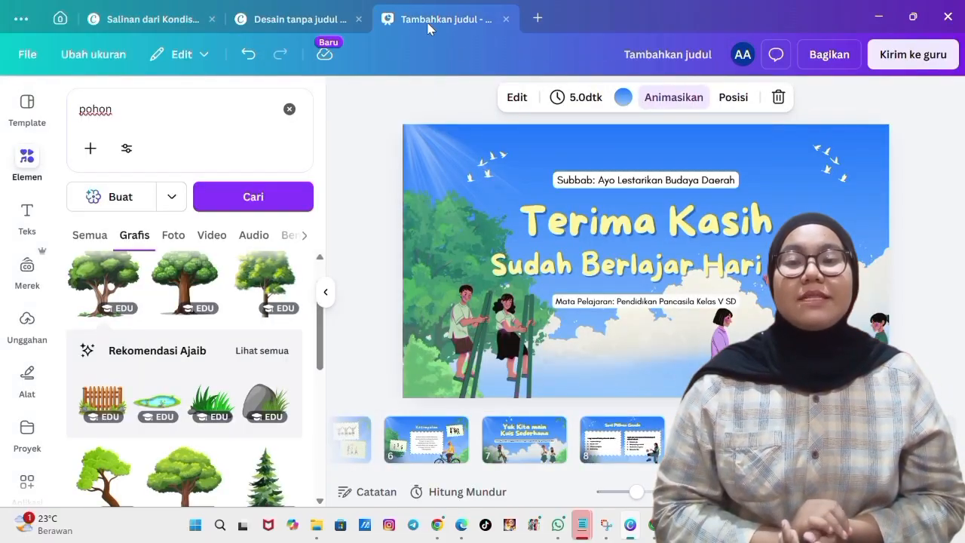
left_click(289, 111)
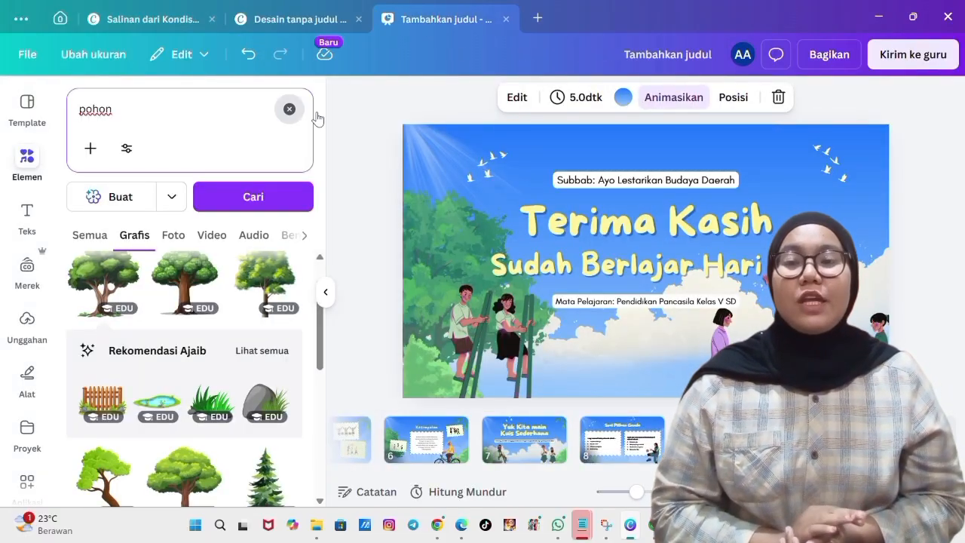
left_click(492, 189)
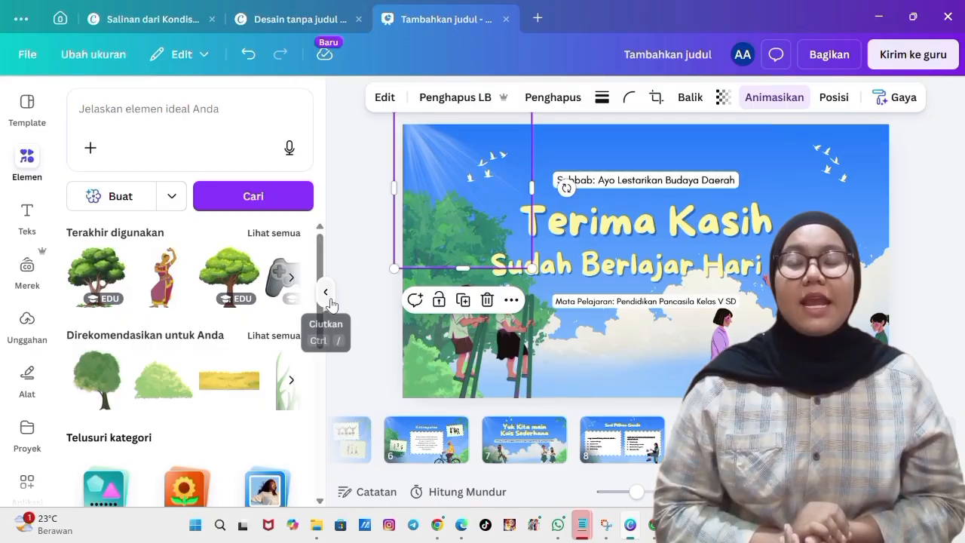
left_click(329, 300)
left_click(23, 164)
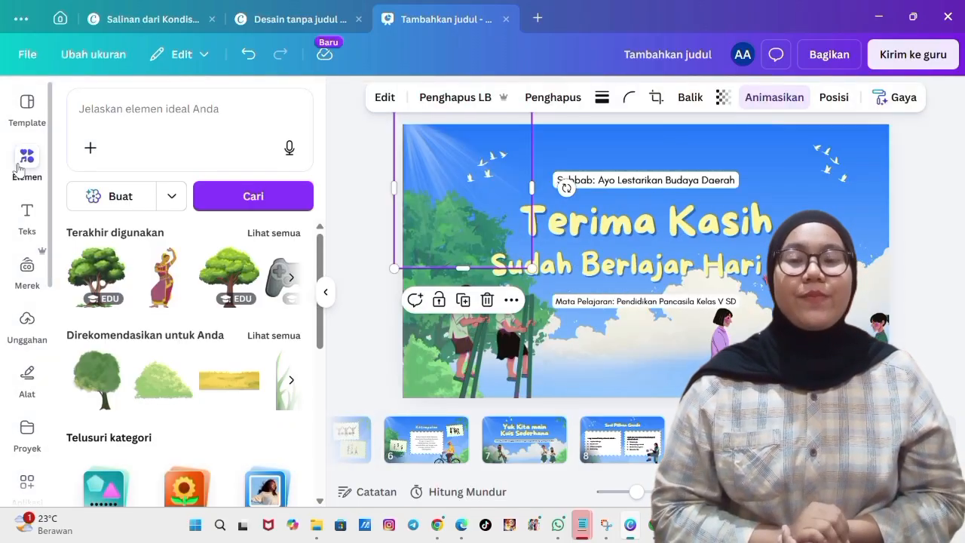
Search the elements library for "icon home" and show all matching graphics.
left_click(113, 113)
type("icon ho")
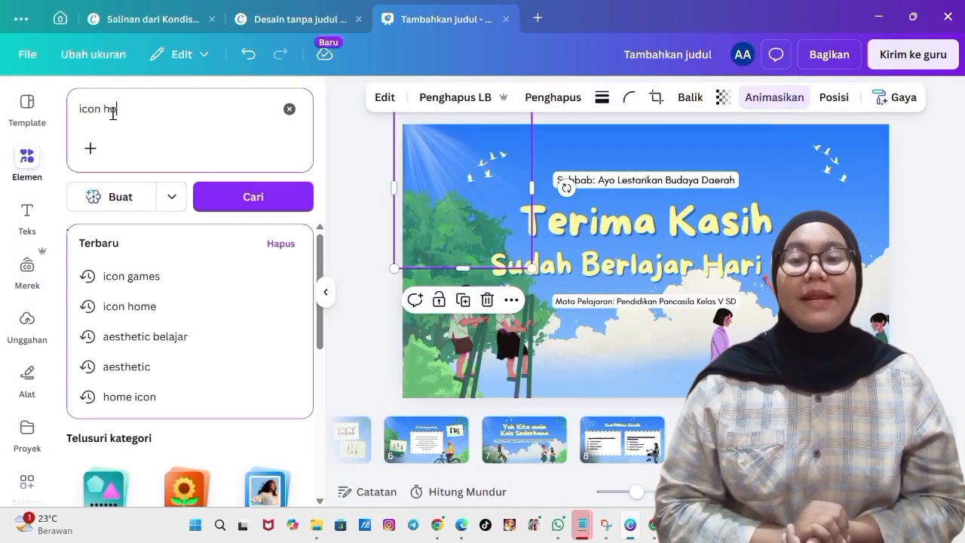
type("me")
left_click(211, 203)
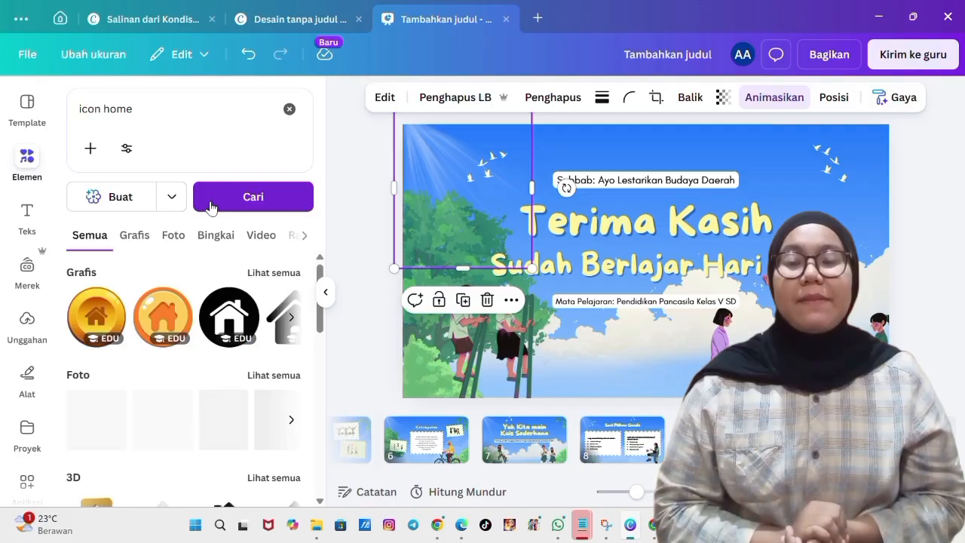
left_click(270, 276)
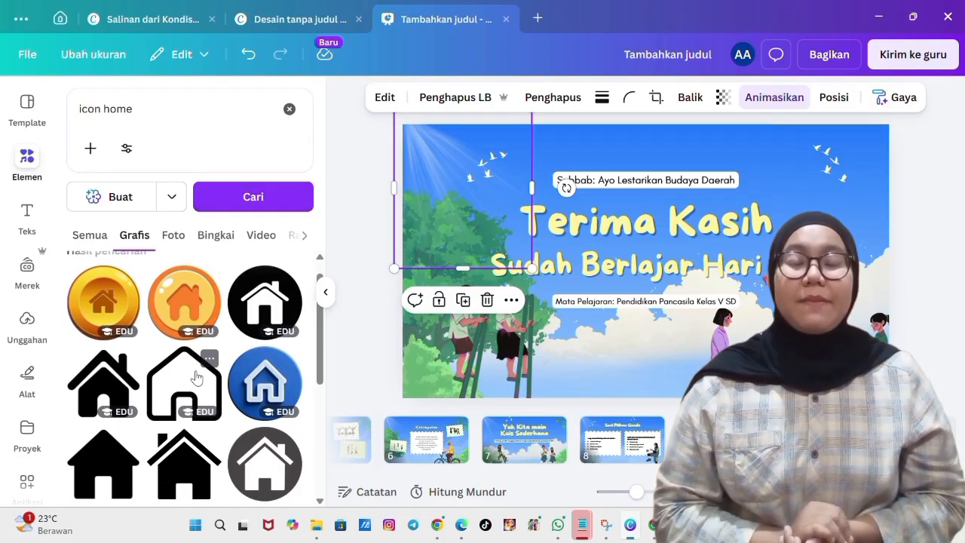
Add the gold coin home icon to the "Terima Kasih" slide, place it at the bottom centre and shrink it to about half size.
left_click(103, 323)
left_click_drag(665, 271, 665, 349)
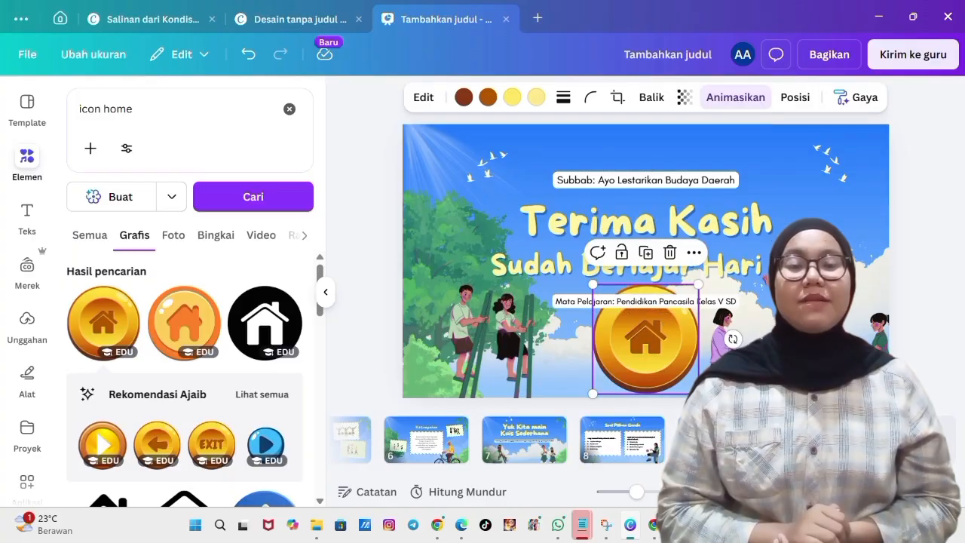
left_click_drag(699, 393, 645, 384)
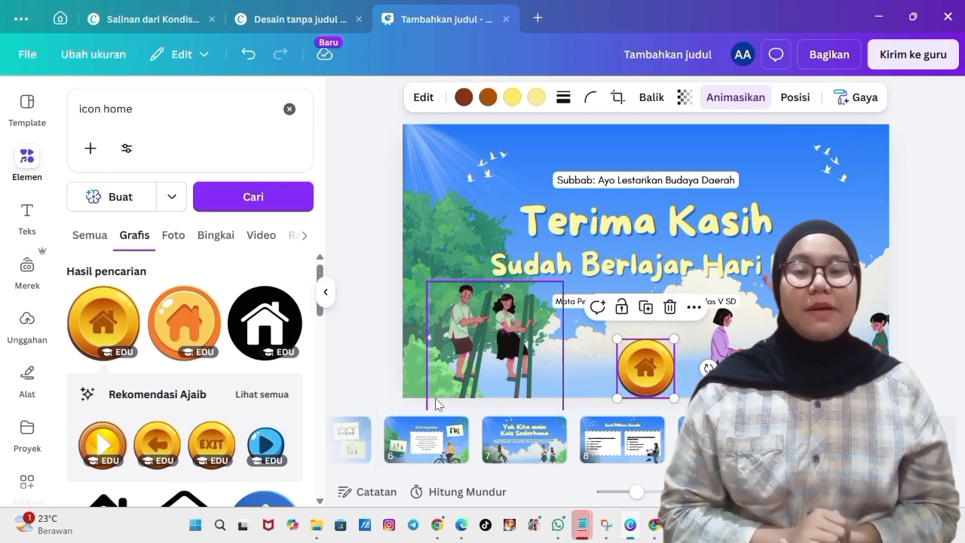
Look over the first two slides, then copy the home icon from the closing slide onto the "Kesimpulan" slide, page 6.
scroll(422, 434, "up", 5)
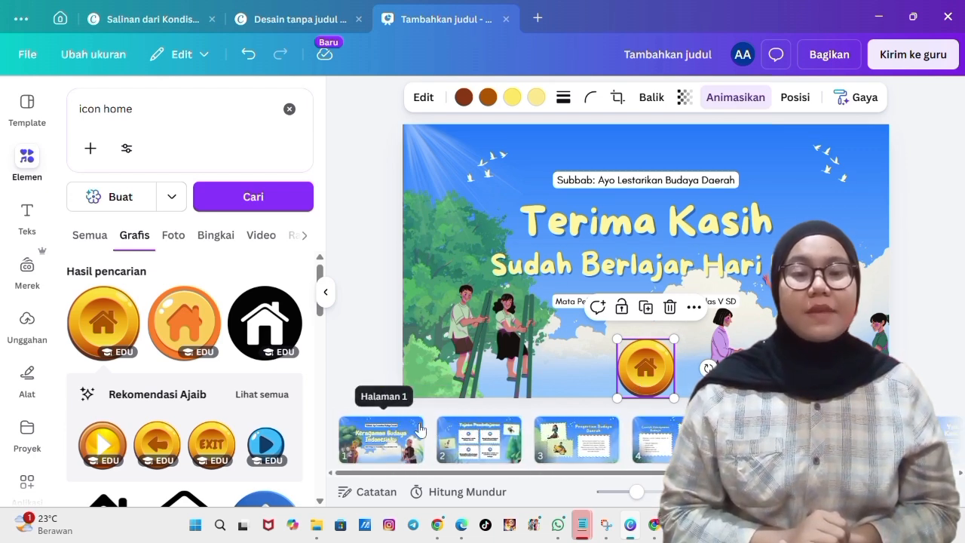
left_click(509, 452)
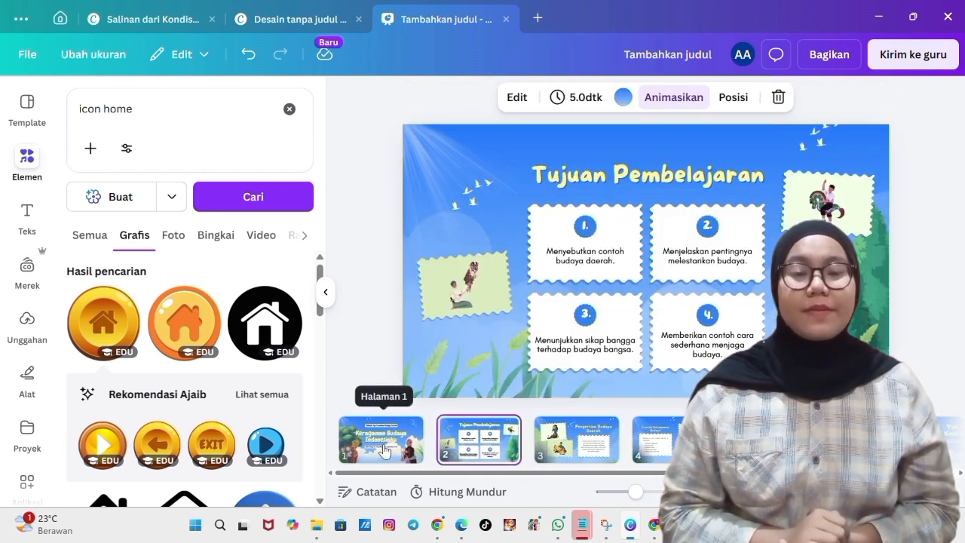
left_click(380, 448)
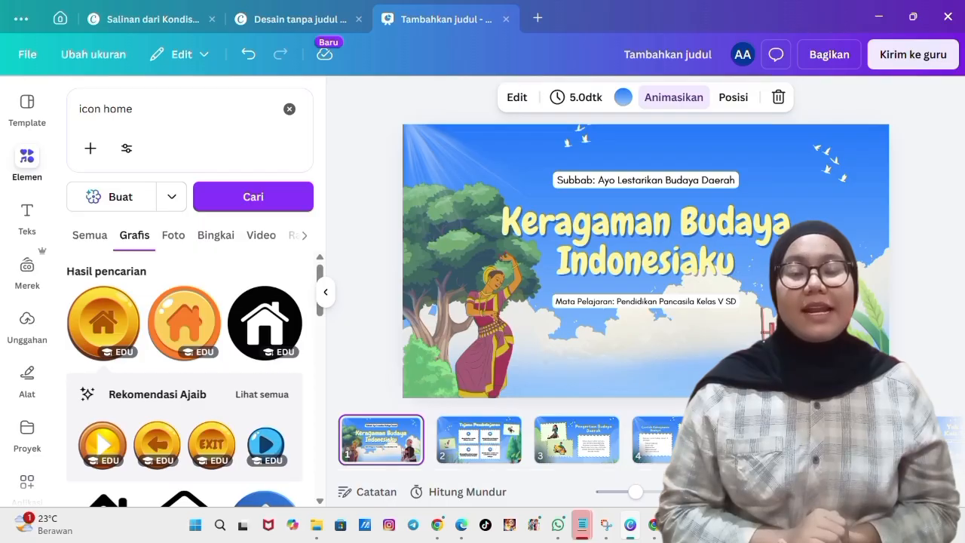
scroll(621, 440, "down", 5)
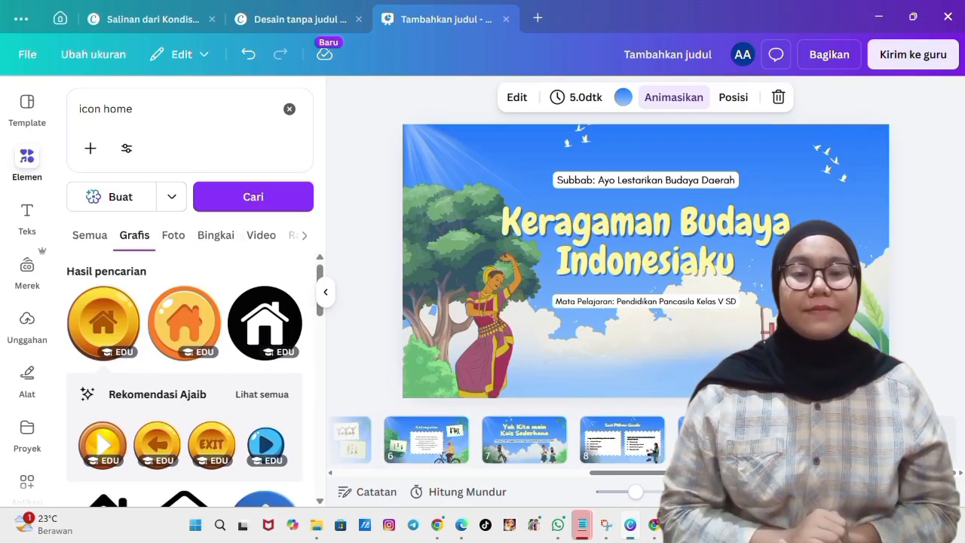
left_click(817, 439)
left_click(639, 377)
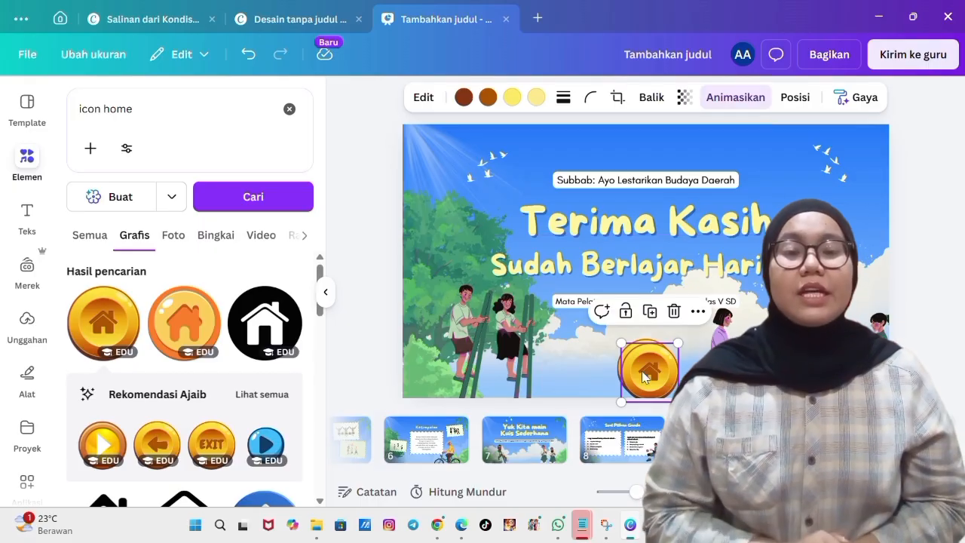
left_click(442, 444)
key("ctrl+v")
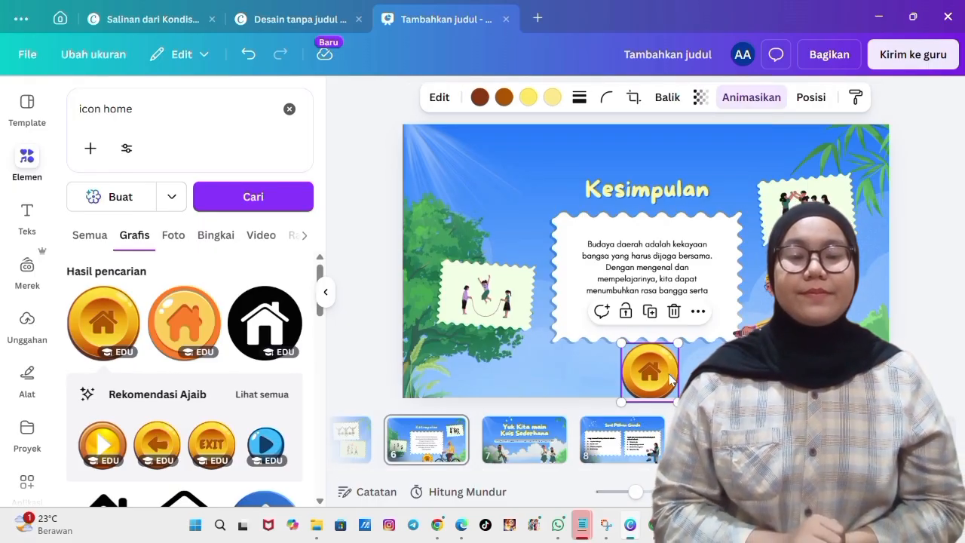
Link the closing slide's home icon to page 6 and present the slide full screen to test the link.
left_click(719, 440)
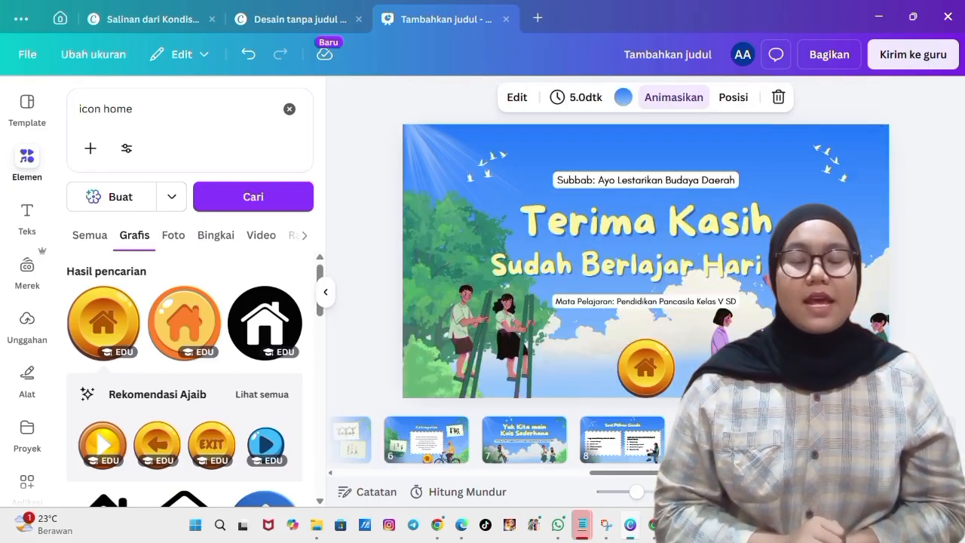
left_click(649, 371)
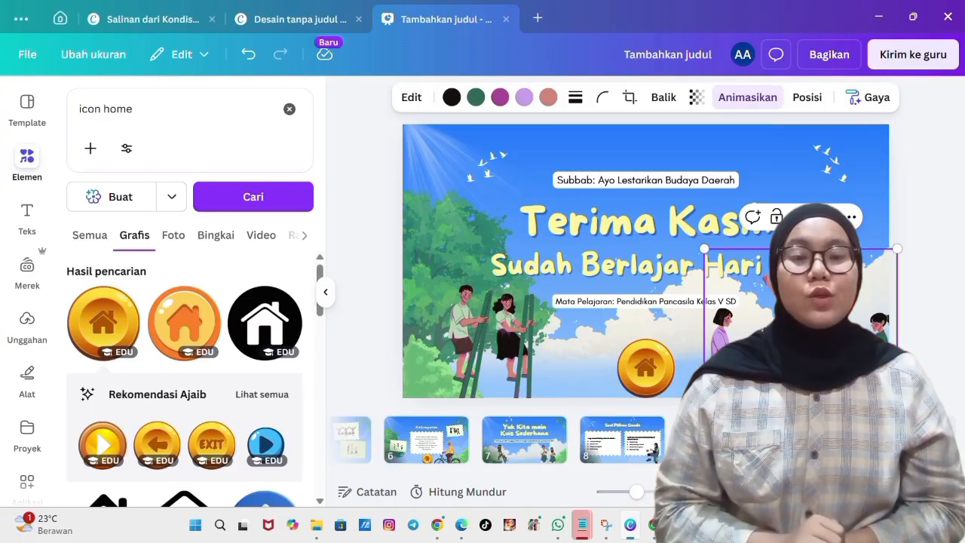
right_click(652, 370)
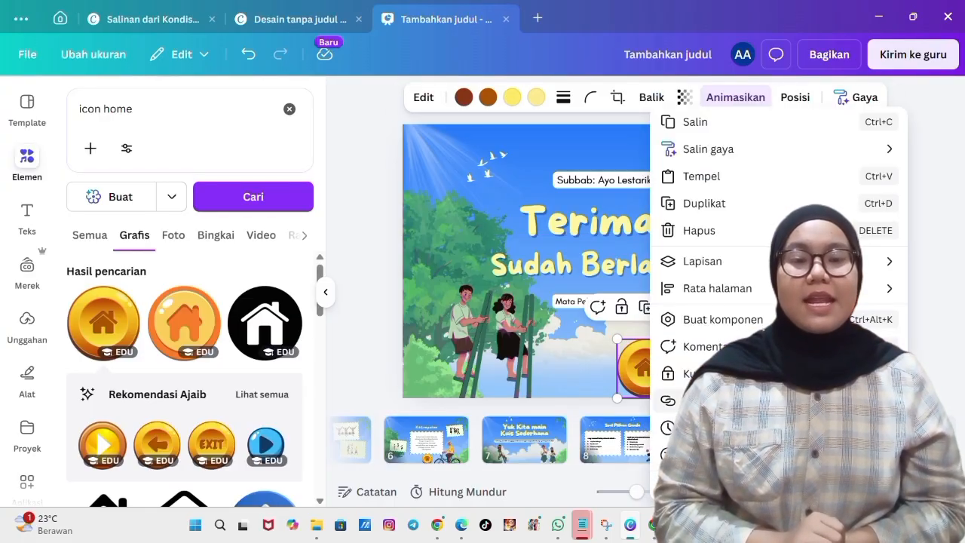
left_click(693, 400)
scroll(733, 339, "down", 1)
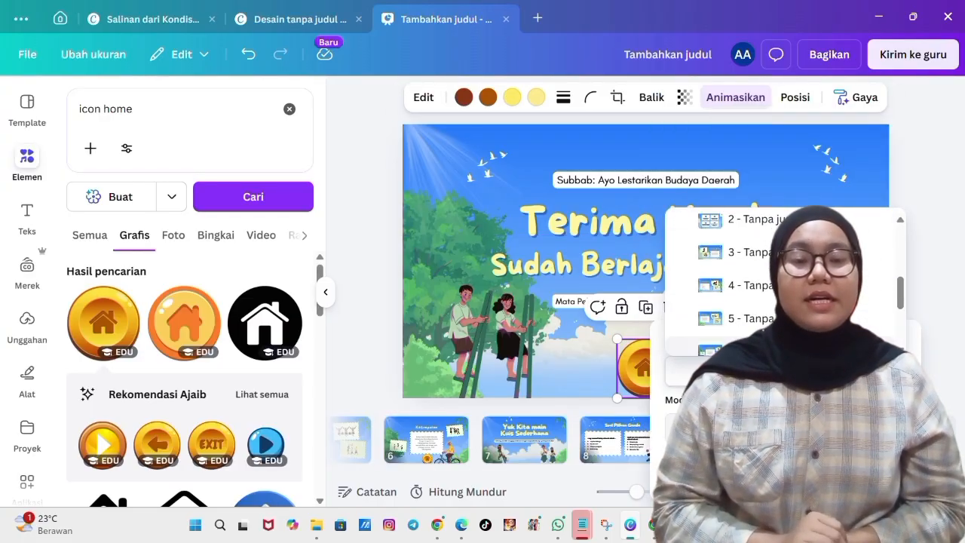
left_click(724, 350)
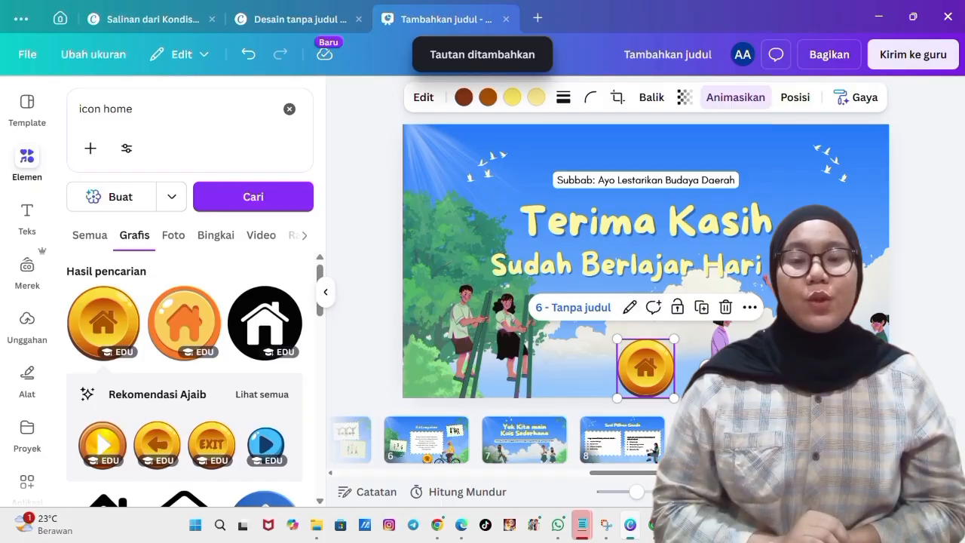
key("ctrl+alt+p")
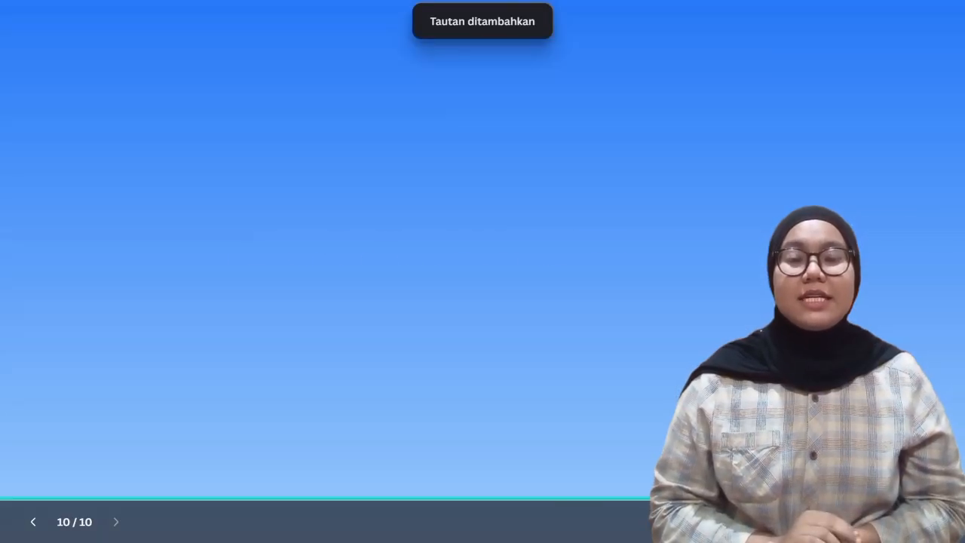
left_click(498, 467)
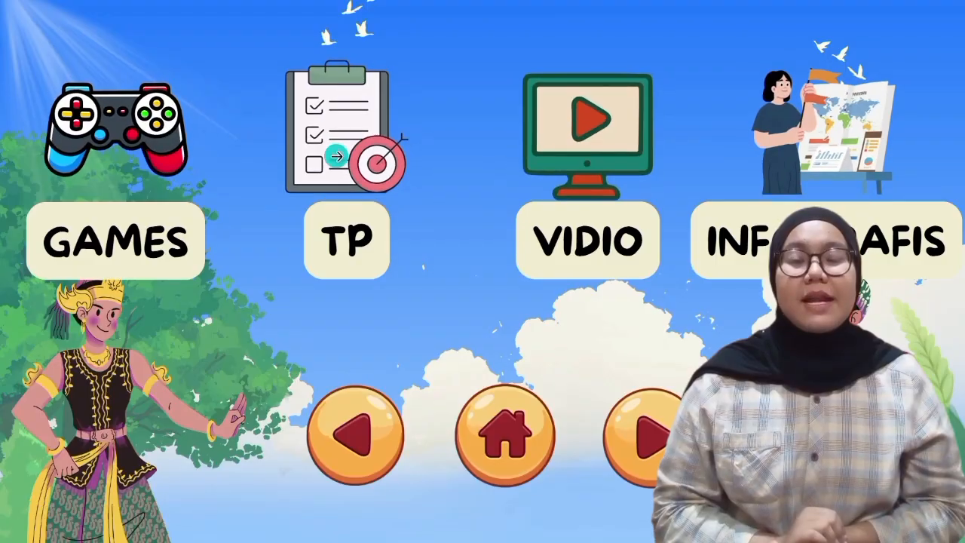
In the geography presentation, test the TP link, learning goals 3 and 5 and their home links, and end the presentation.
left_click(361, 197)
left_click(347, 153)
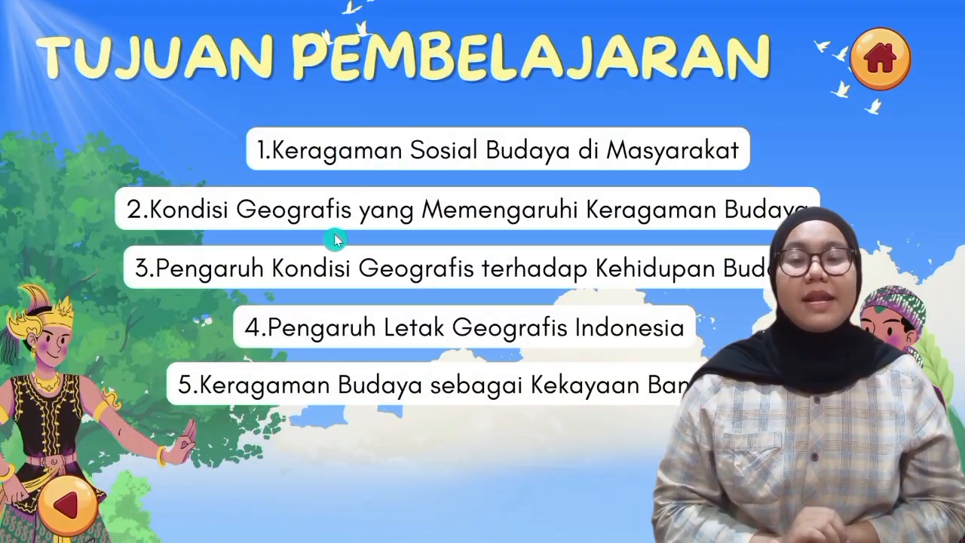
left_click(360, 270)
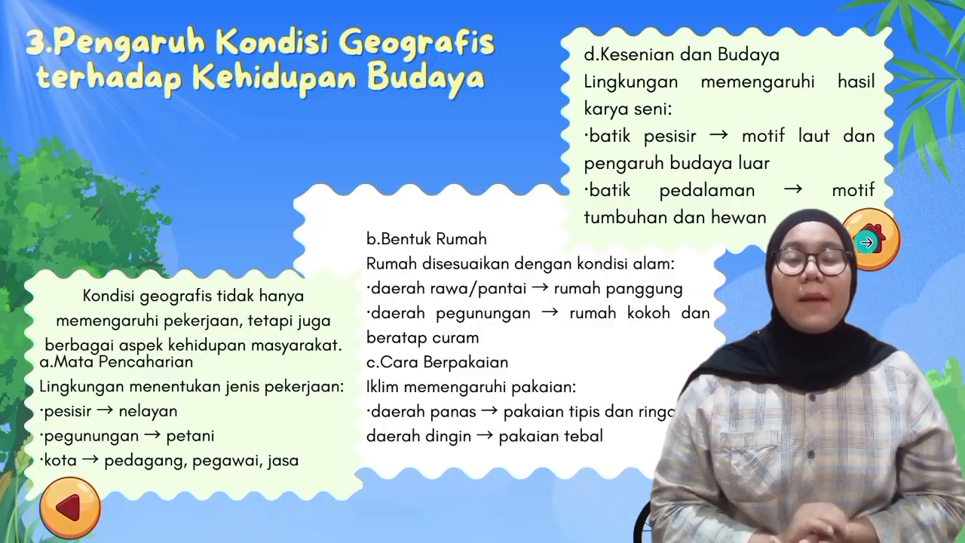
left_click(867, 241)
left_click(360, 197)
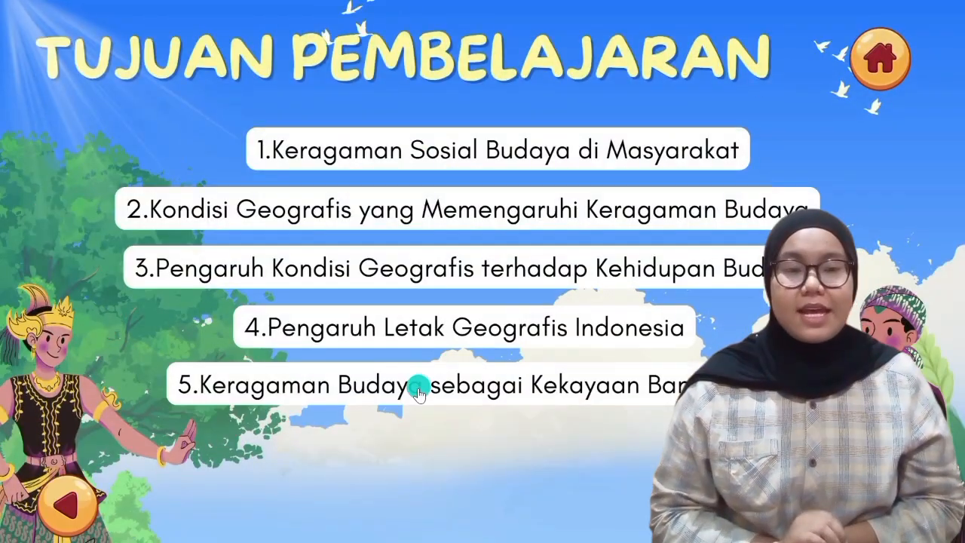
left_click(419, 389)
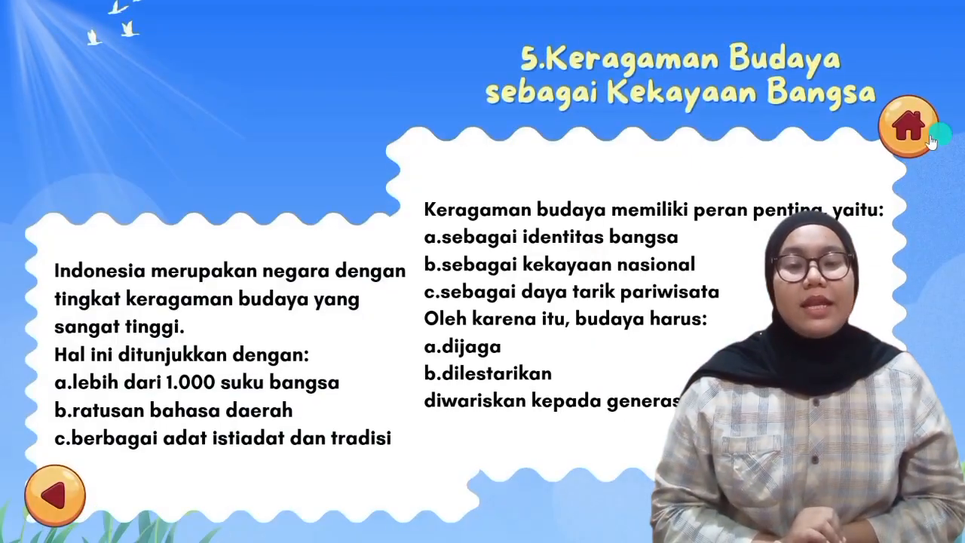
left_click(910, 141)
key("Escape")
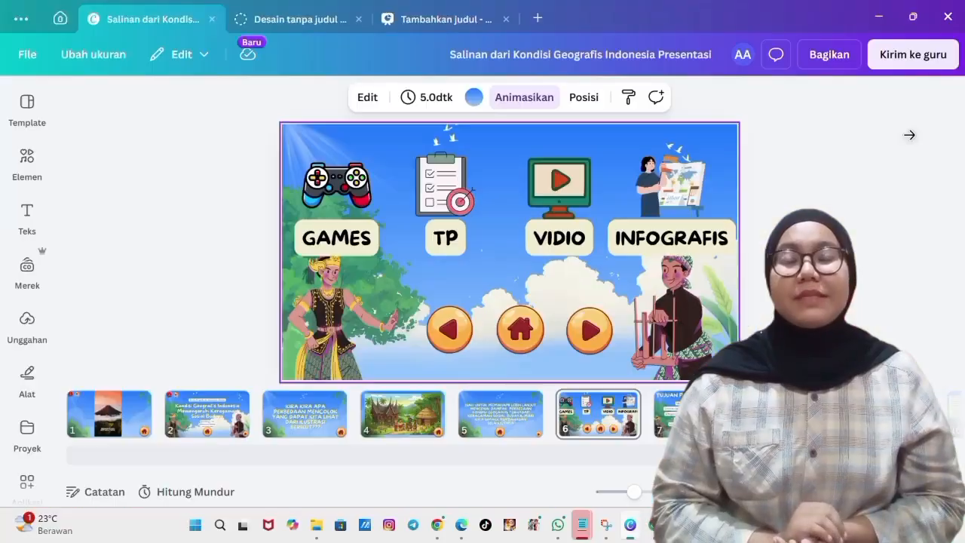
Search the elements library for "icon game" and browse all matching graphics for a replacement games icon.
left_click(27, 162)
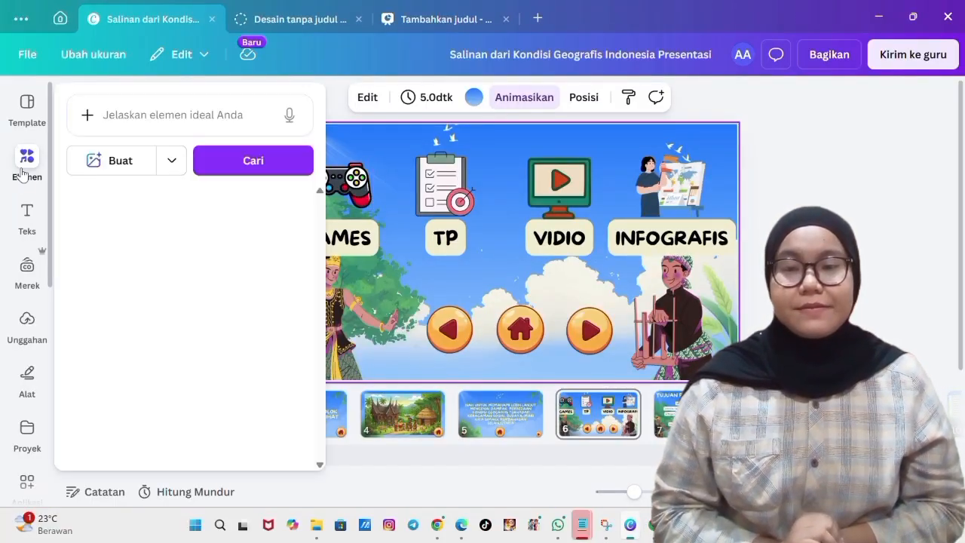
left_click(144, 113)
type("icon ga")
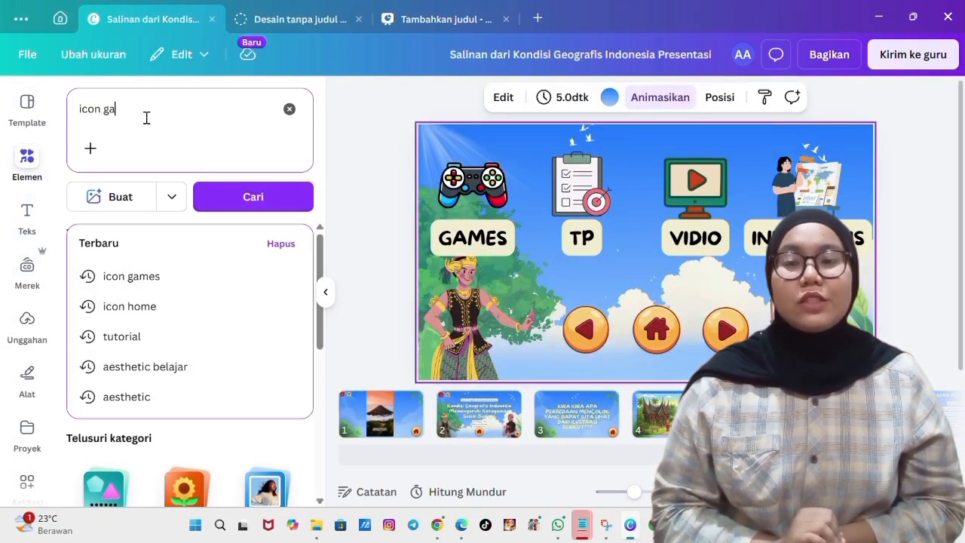
type("me")
key("Return")
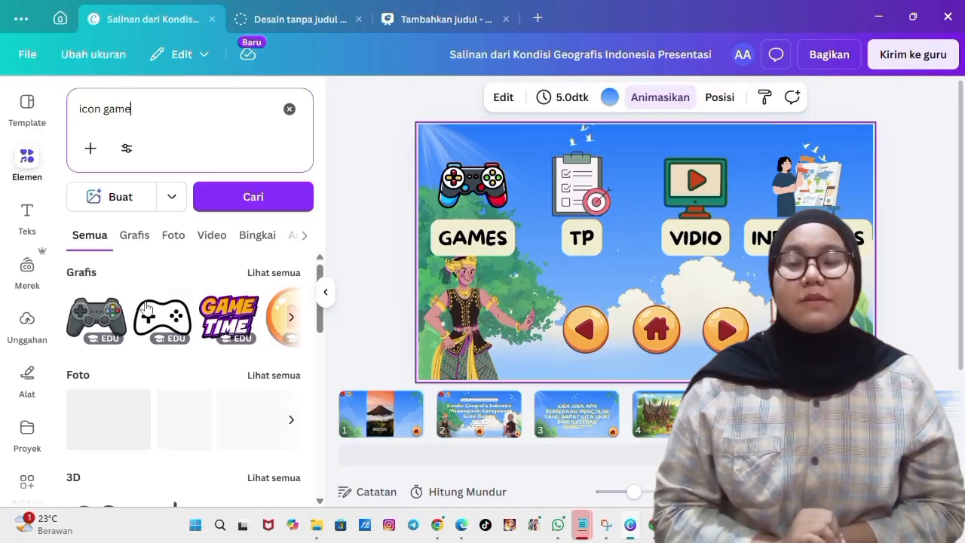
left_click(267, 275)
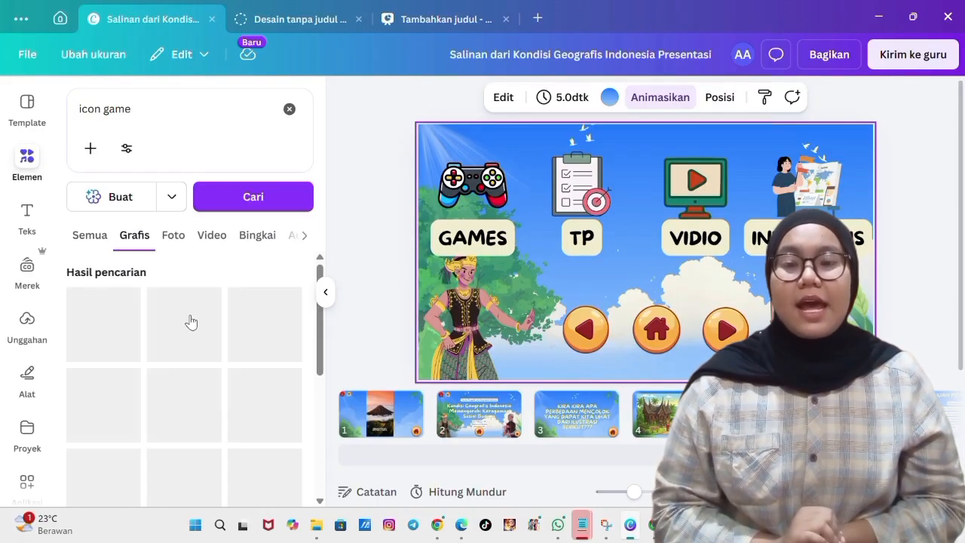
scroll(185, 332, "down", 5)
scroll(178, 341, "down", 3)
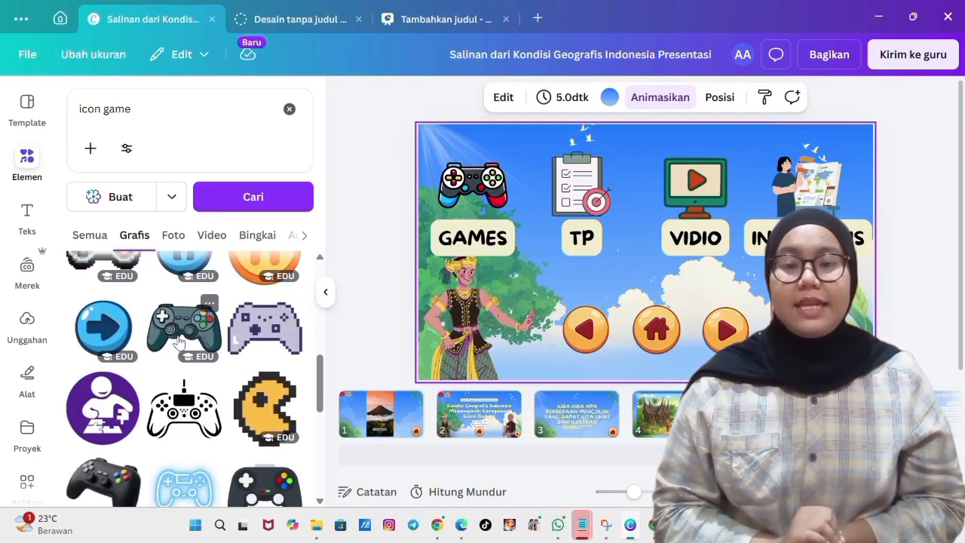
scroll(179, 341, "up", 10)
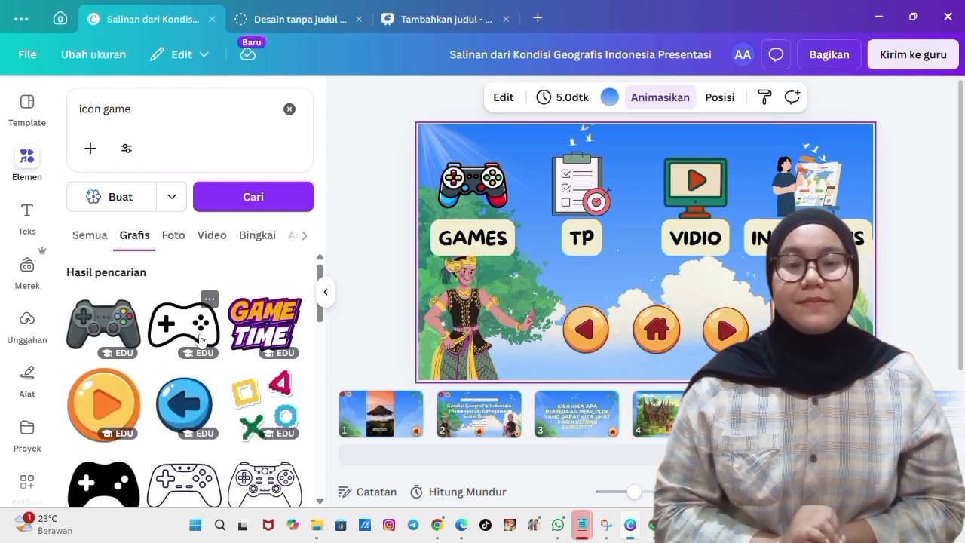
Add the "GAME TIME" graphic to the menu slide and shrink it to roughly the controller icon's width.
left_click(261, 329)
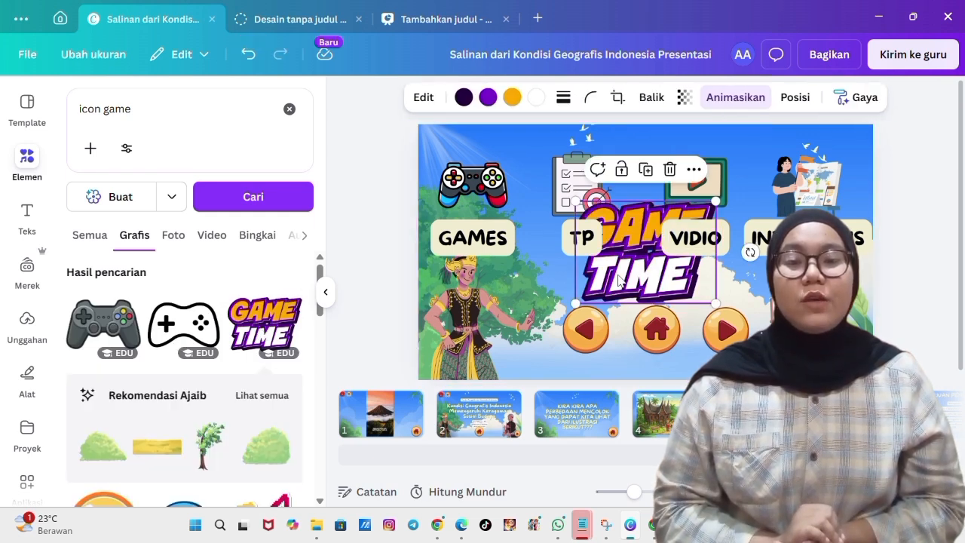
left_click_drag(619, 277, 532, 309)
left_click_drag(609, 347, 544, 303)
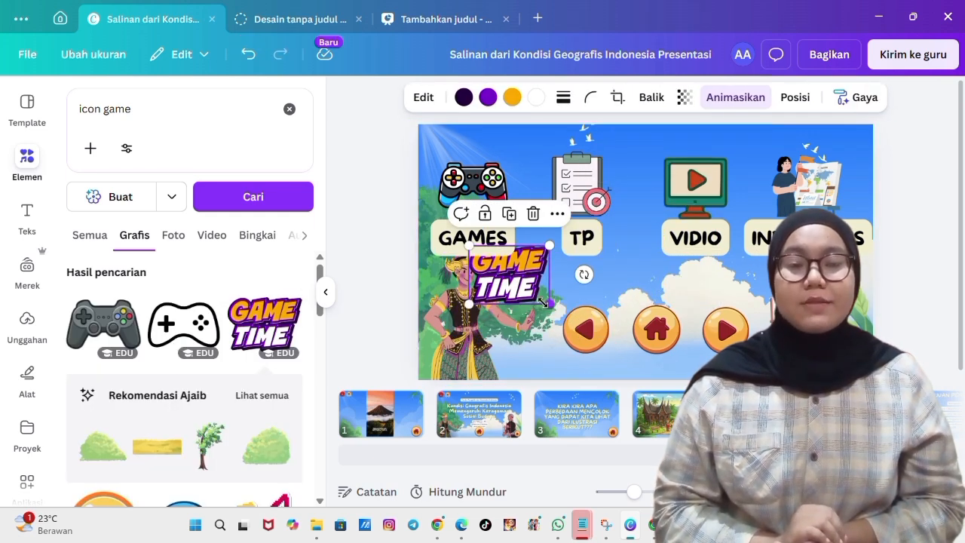
Delete the game controller icon and move the "GAME TIME" graphic into its place above the GAMES label.
left_click(464, 187)
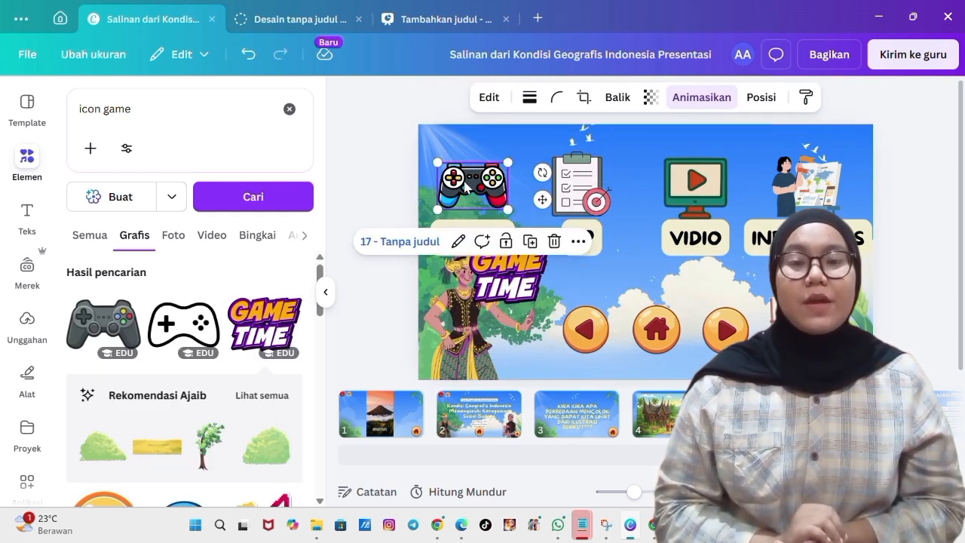
left_click(554, 241)
left_click_drag(516, 278, 490, 181)
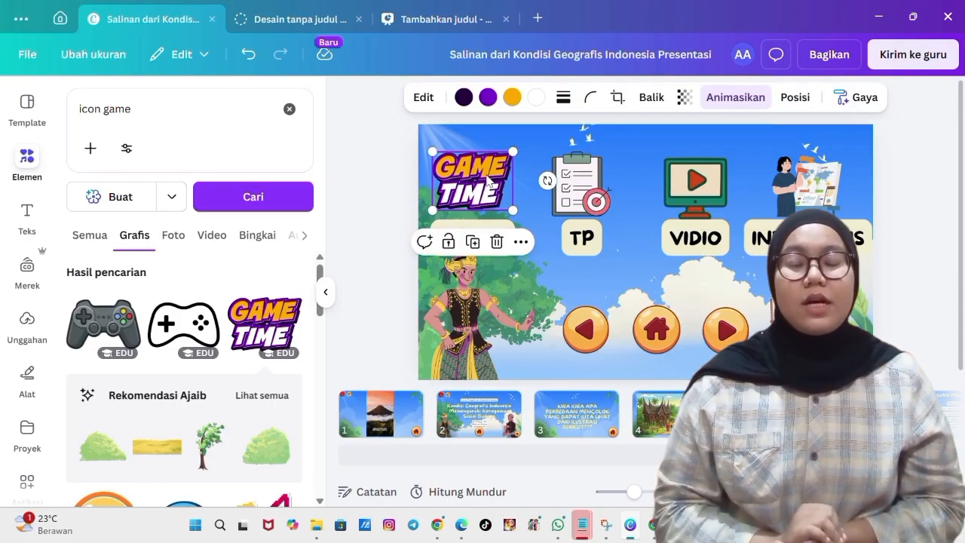
Link the "GAME TIME" graphic on the menu slide to page 17 and test the link in presentation mode.
right_click(490, 181)
left_click(556, 400)
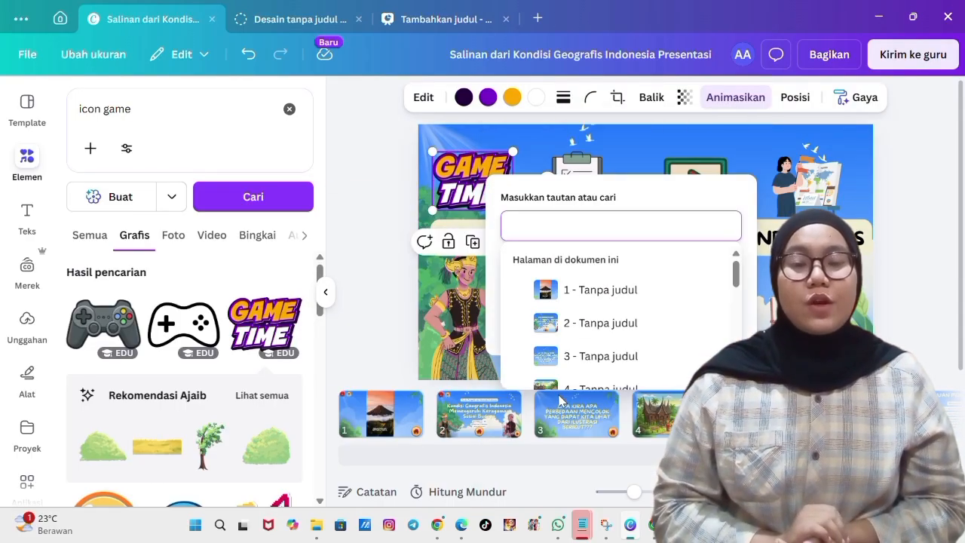
scroll(594, 347, "down", 5)
scroll(593, 347, "down", 3)
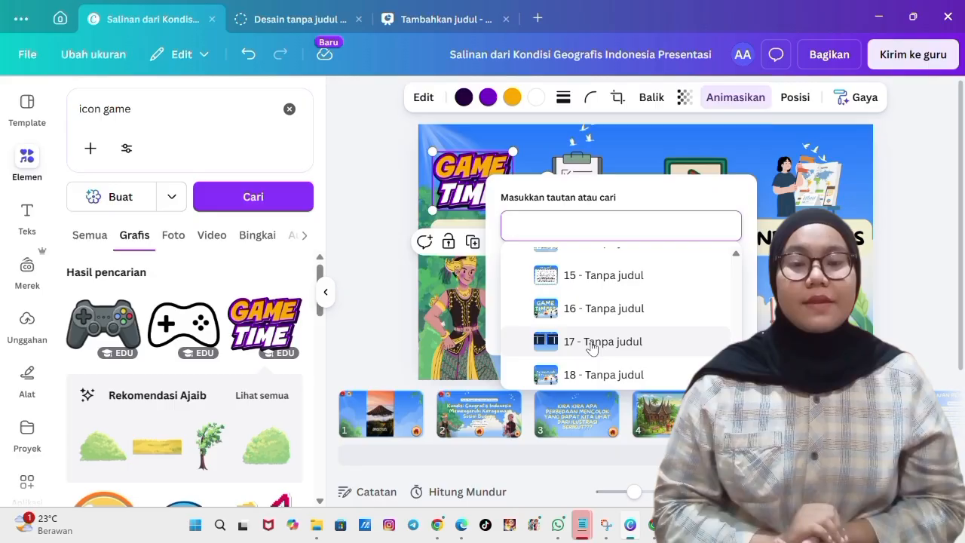
left_click(536, 344)
left_click(550, 408)
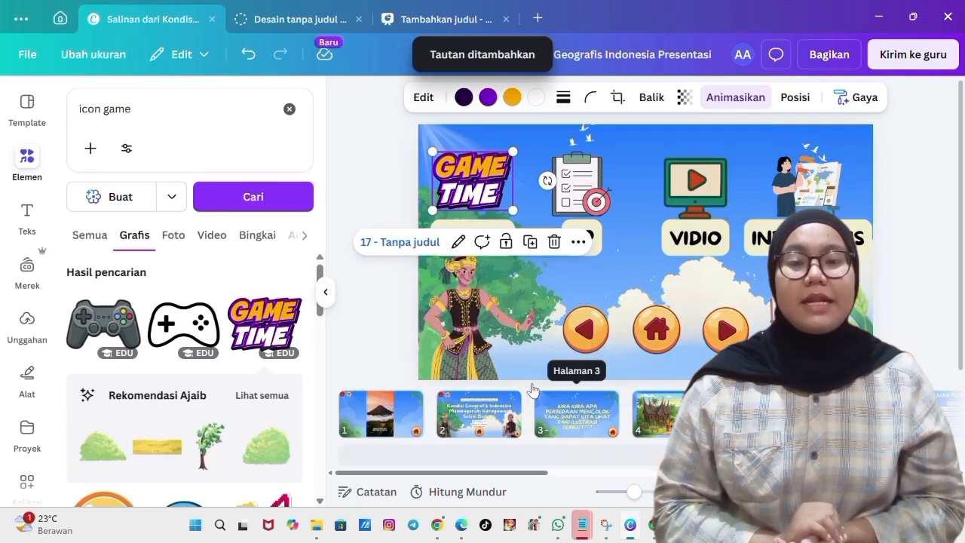
left_click(907, 491)
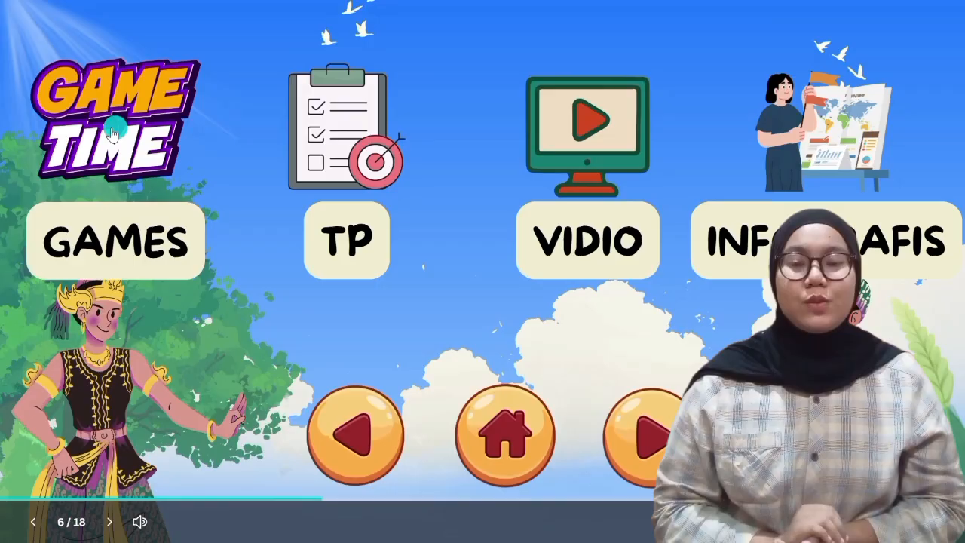
left_click(110, 132)
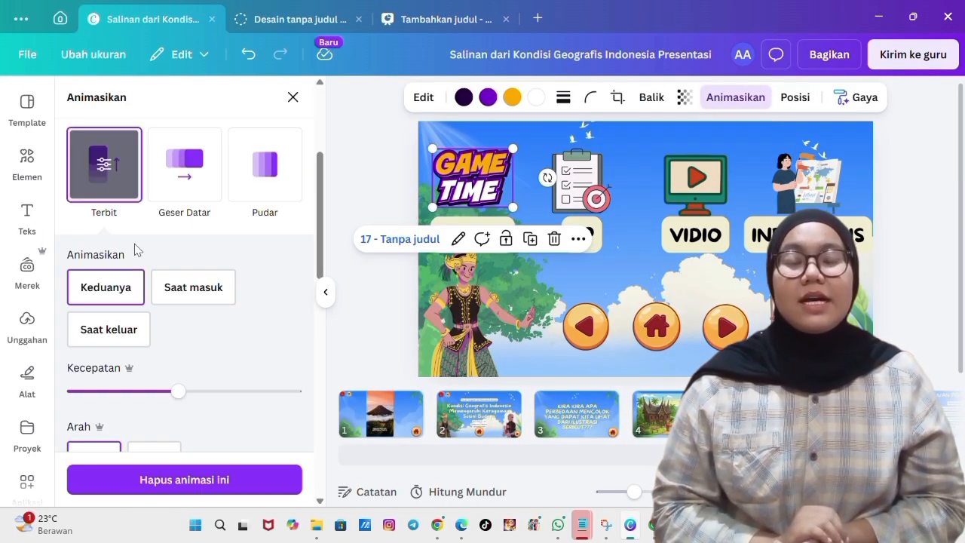
Apply the Denyut animation effect to the "GAME TIME" graphic and reduce its intensity to the minimum.
scroll(143, 249, "down", 10)
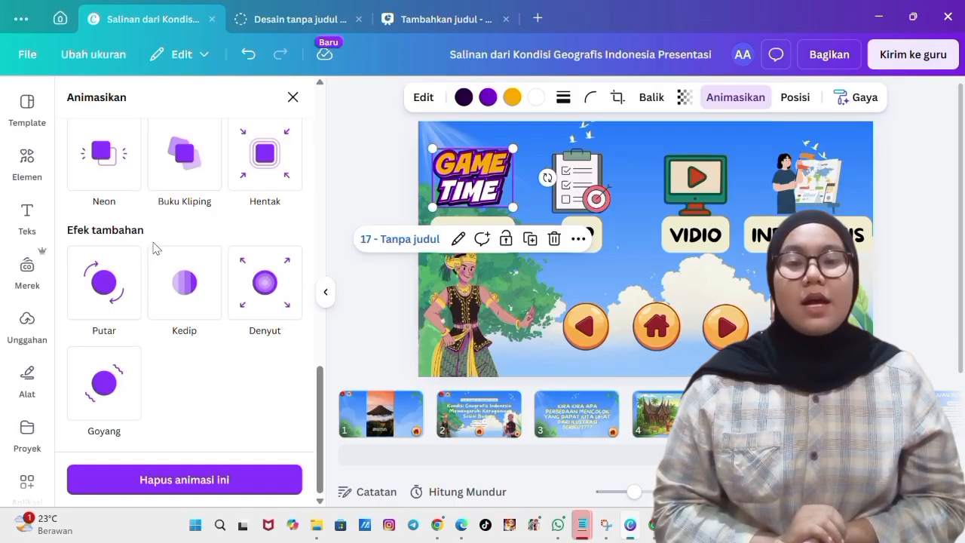
left_click(275, 310)
left_click_drag(185, 396, 53, 404)
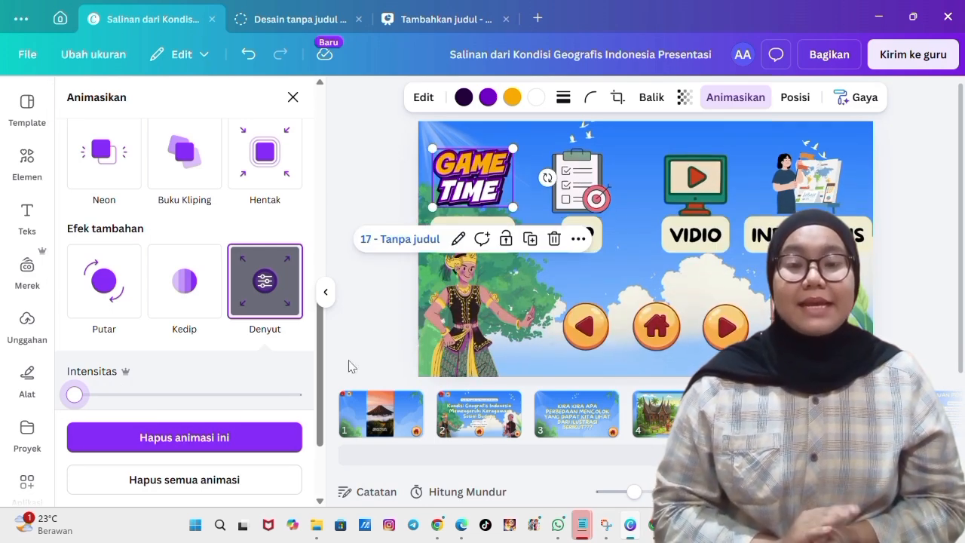
Preview the animated menu slide in presentation mode, then exit the presentation.
left_click(457, 324)
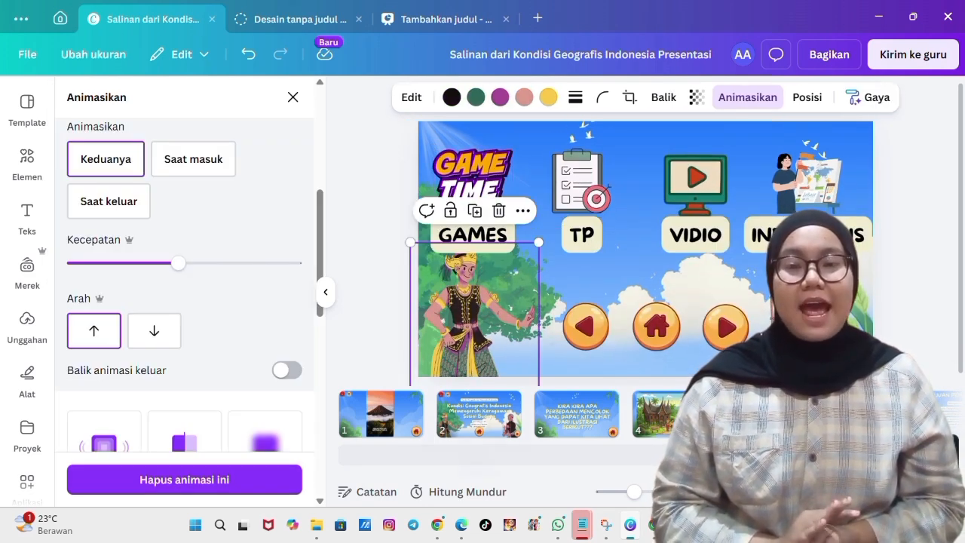
key("ctrl+alt+p")
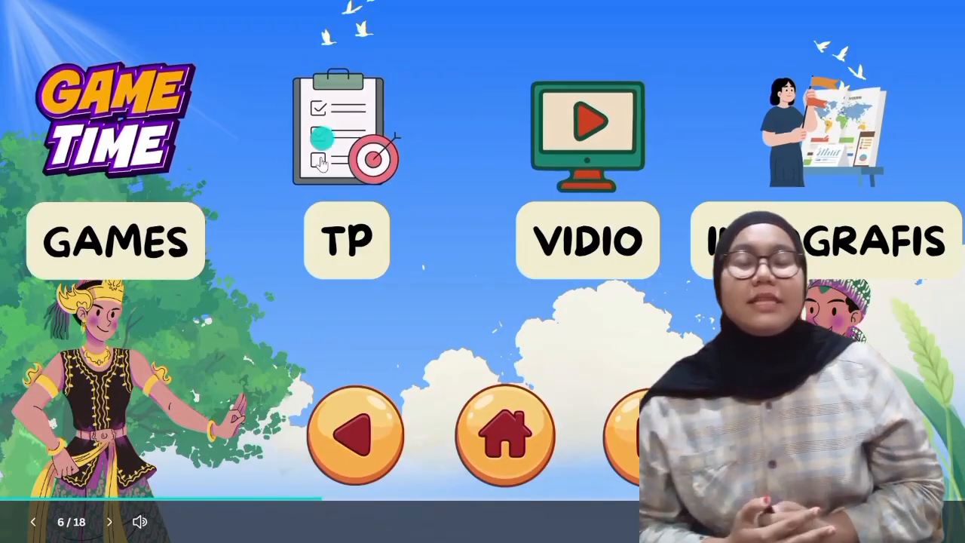
key("Escape")
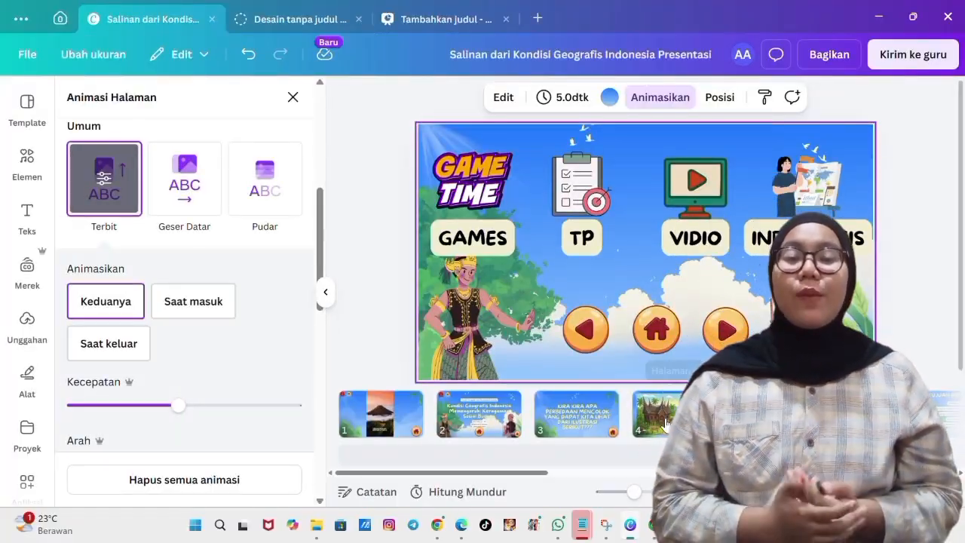
Display the traditional house illustration on page 4 and switch to Google Gemini in Chrome.
left_click(665, 426)
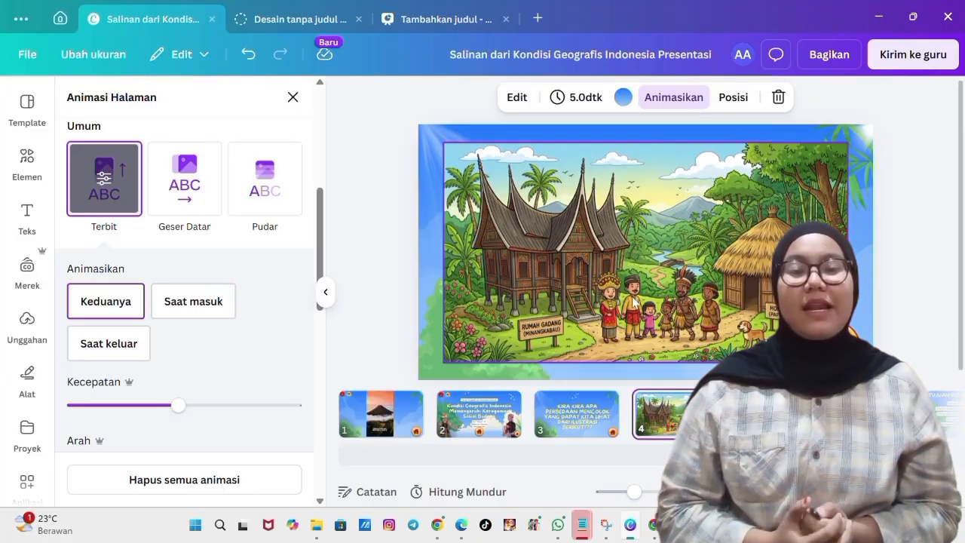
mouse_move(437, 525)
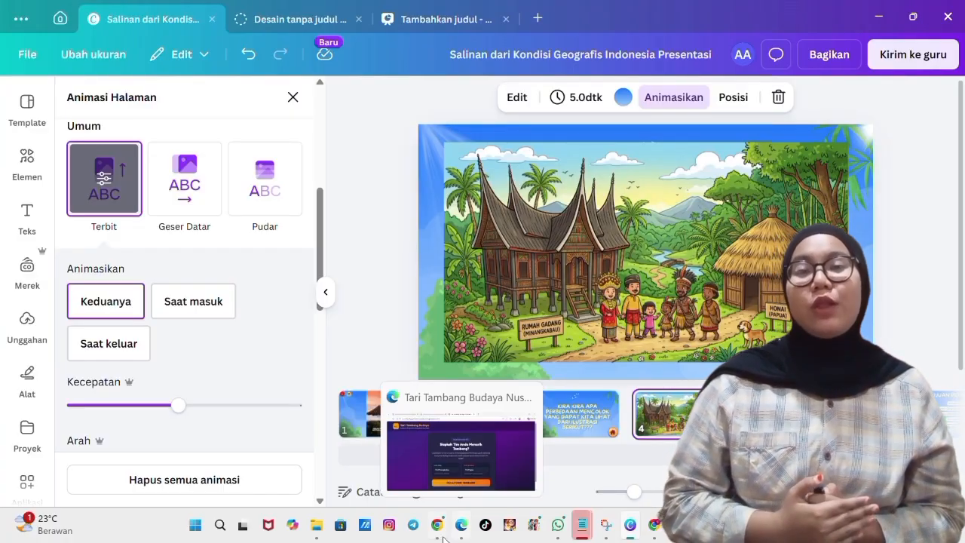
left_click(462, 452)
left_click(277, 278)
left_click(291, 315)
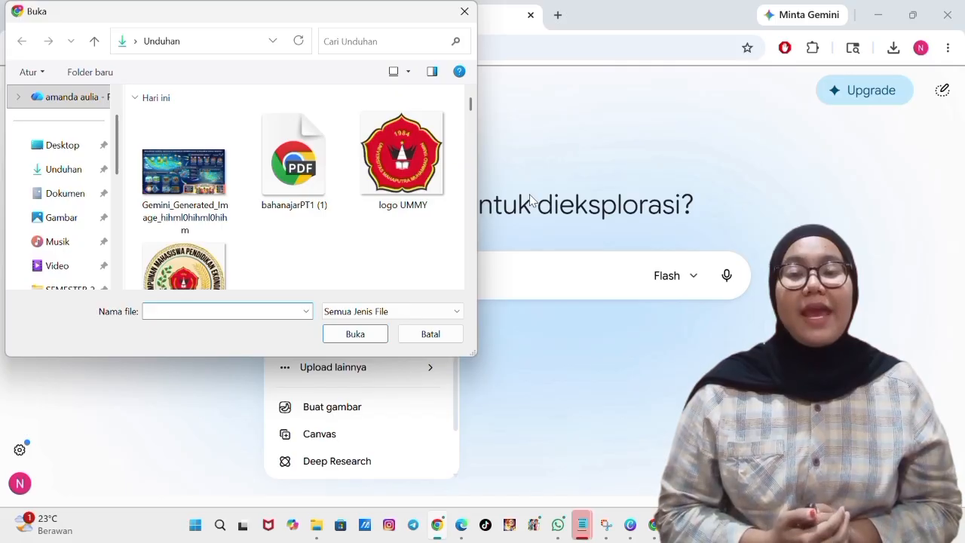
left_click(430, 334)
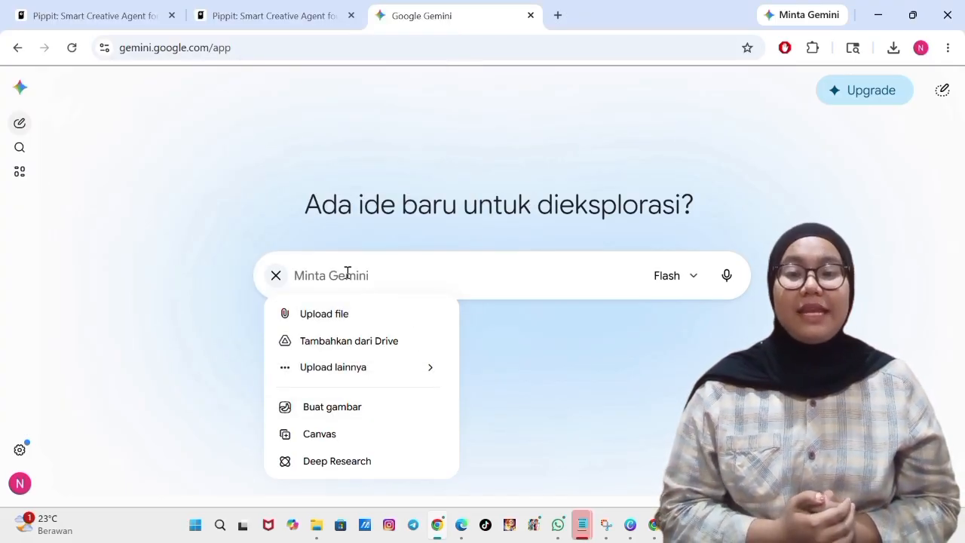
Have Gemini generate an image with the prompt "buatkan saya gambar ilustrasi perbedaan rumah gadang dan rumahh honai".
left_click(346, 272)
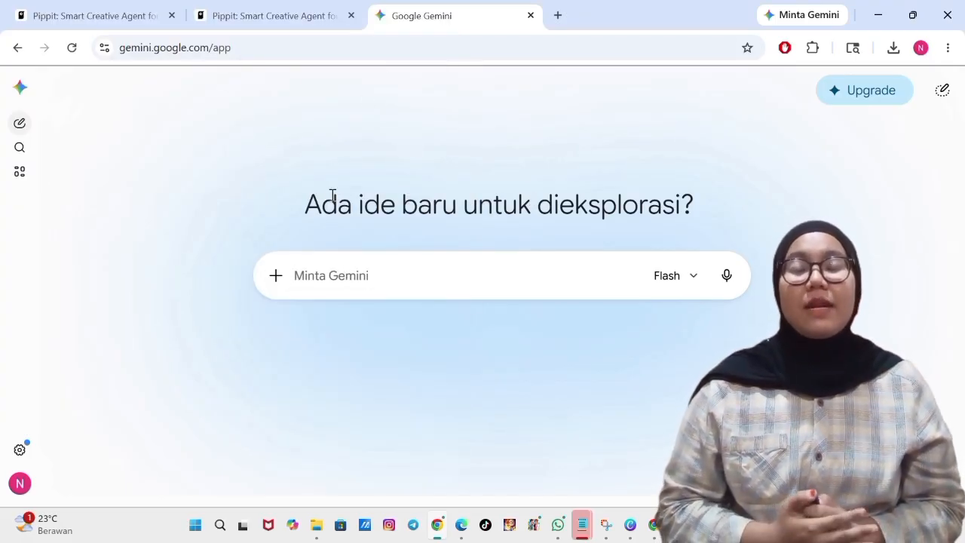
type("buatkan saya gambar ilustrasi perbedaan rumah")
type("gadang dan")
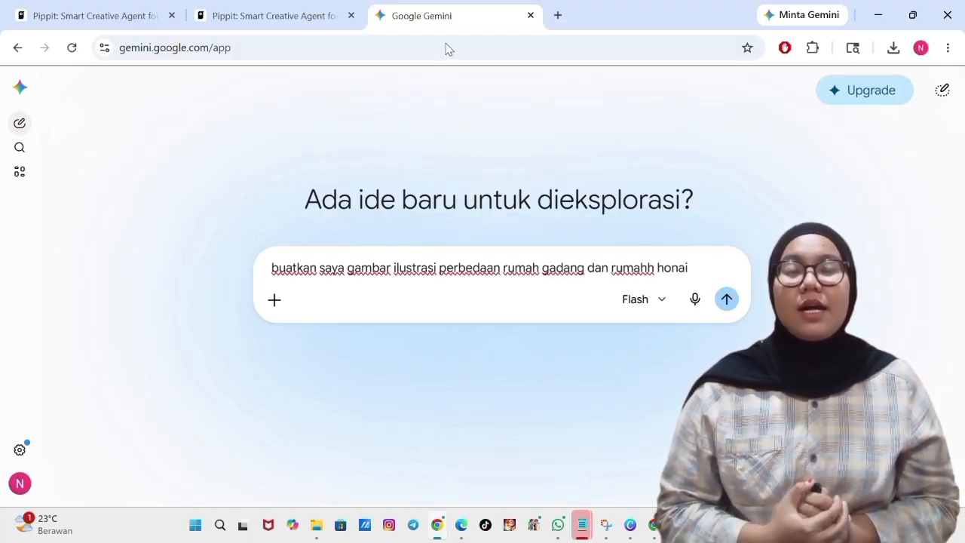
left_click(725, 299)
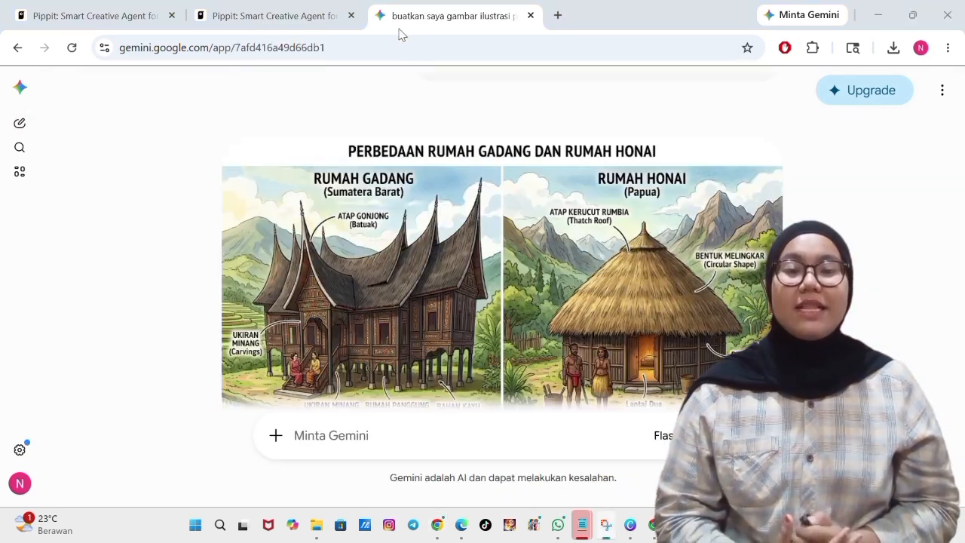
Look over the generated comparison illustration of Rumah Gadang and Rumah Honai.
scroll(448, 196, "down", 1)
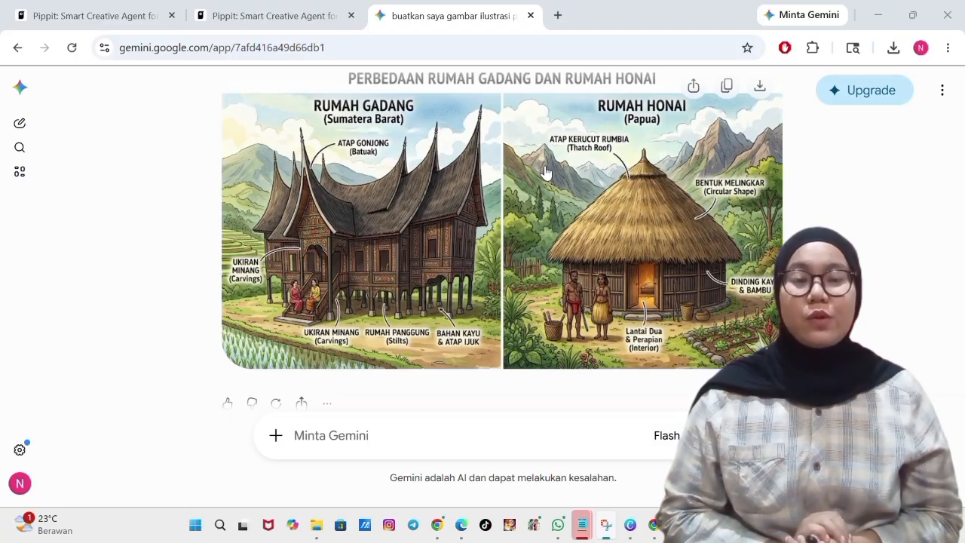
scroll(430, 267, "up", 2)
scroll(430, 267, "down", 2)
scroll(430, 267, "up", 1)
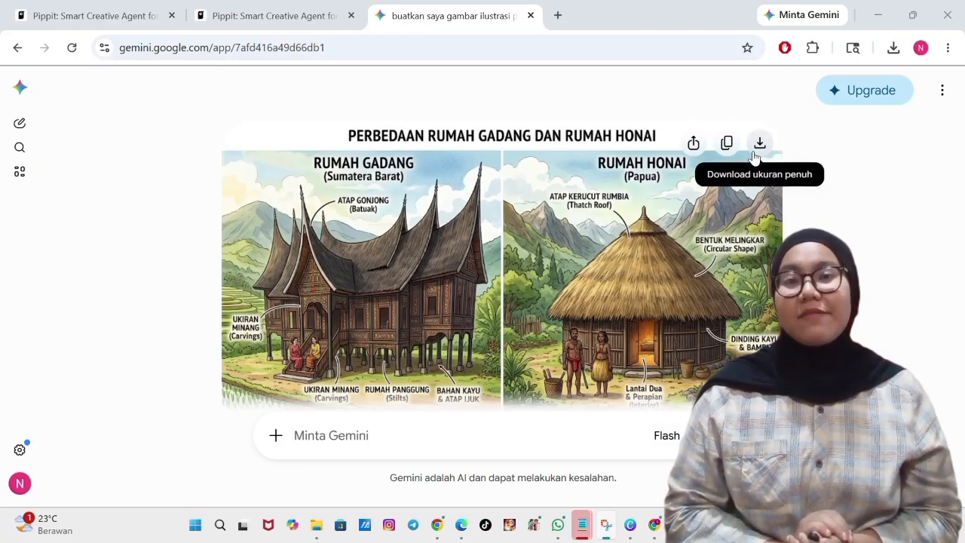
Return to Canva, present the menu slide on page 6, test its INFOGRAFIS link, and end the presentation.
left_click(630, 524)
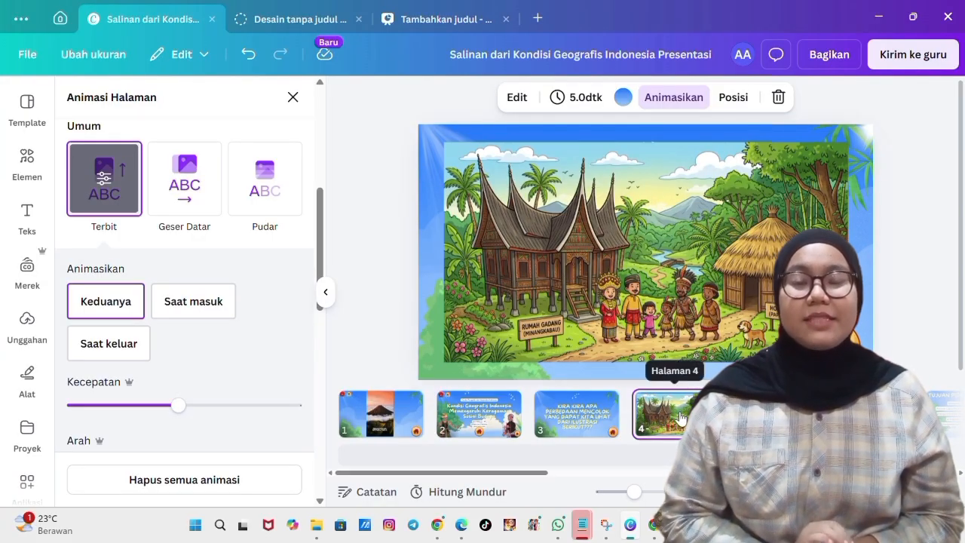
scroll(670, 413, "right", 5)
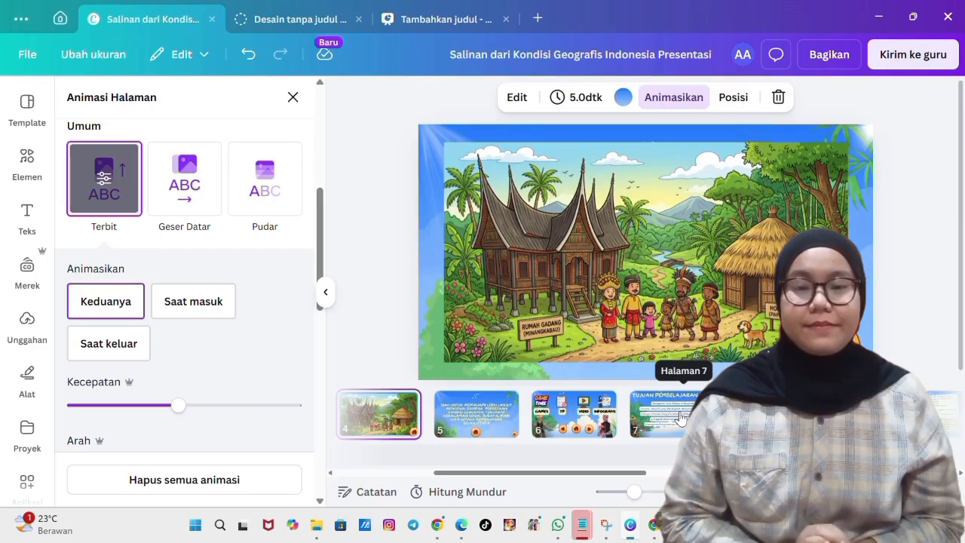
scroll(681, 415, "right", 3)
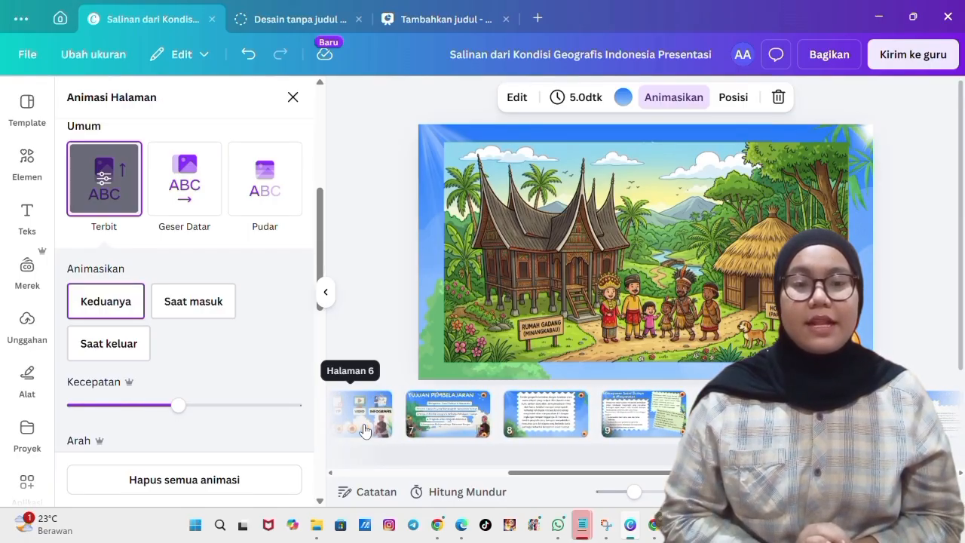
left_click(364, 430)
key("F11")
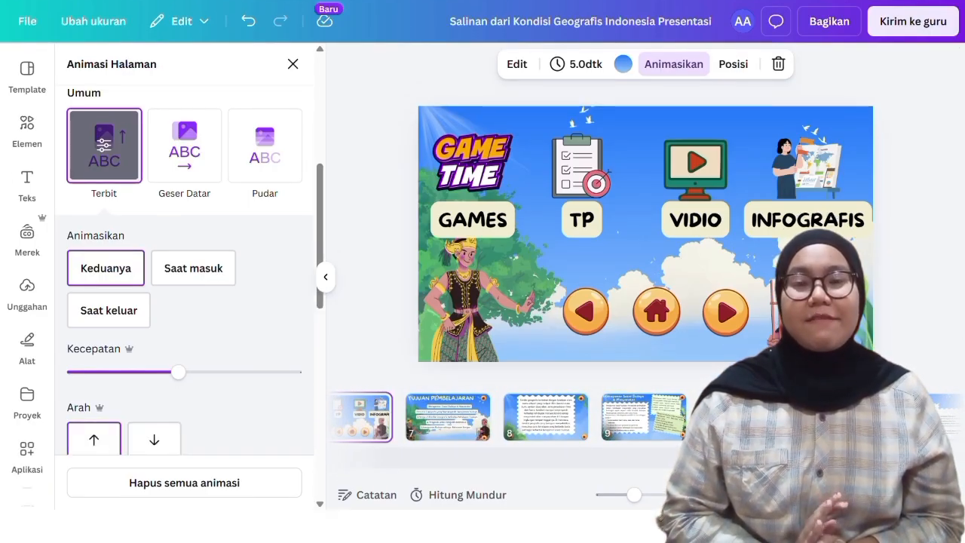
key("ctrl+alt+p")
left_click(791, 134)
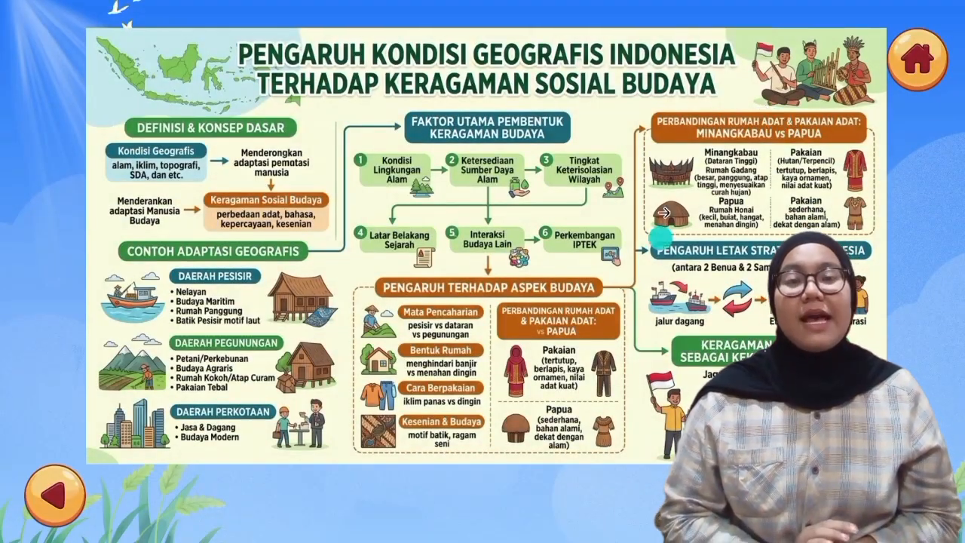
key("Escape")
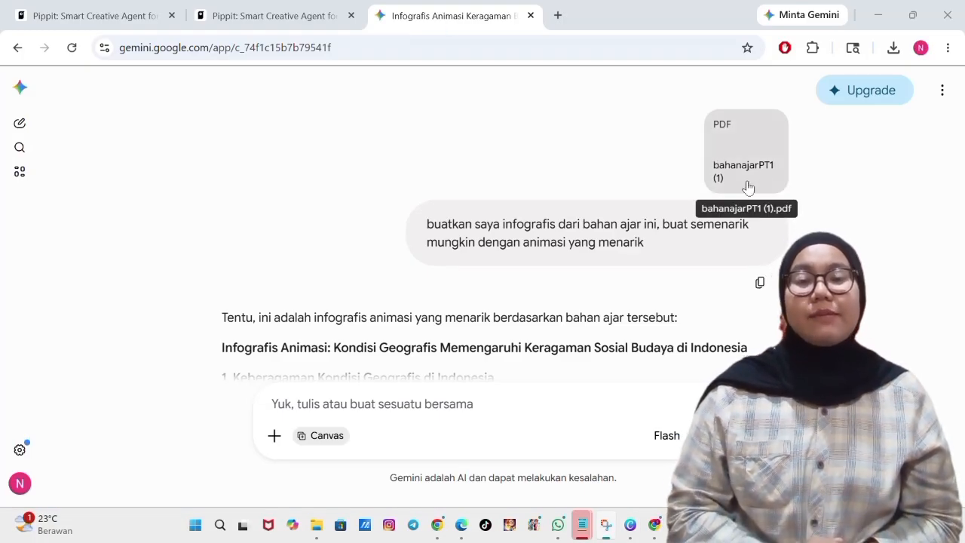
Review the Gemini conversation that turns the bahanajarPT1 (1) PDF into an infographic image.
scroll(538, 259, "down", 10)
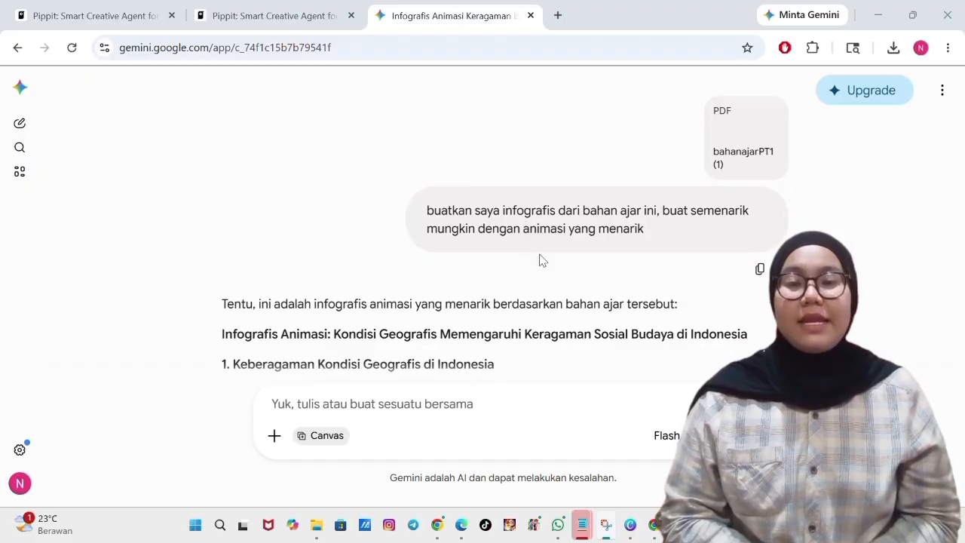
scroll(540, 259, "down", 8)
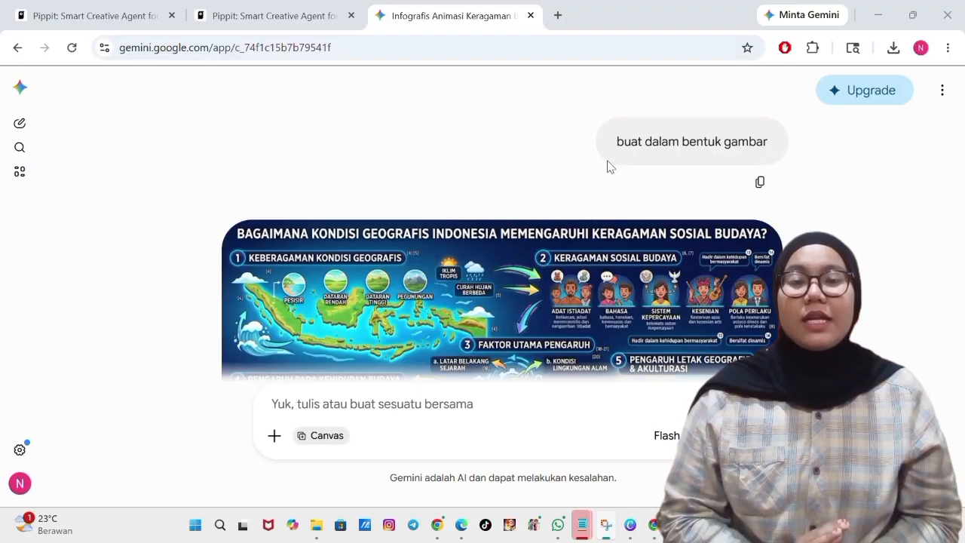
scroll(603, 170, "down", 3)
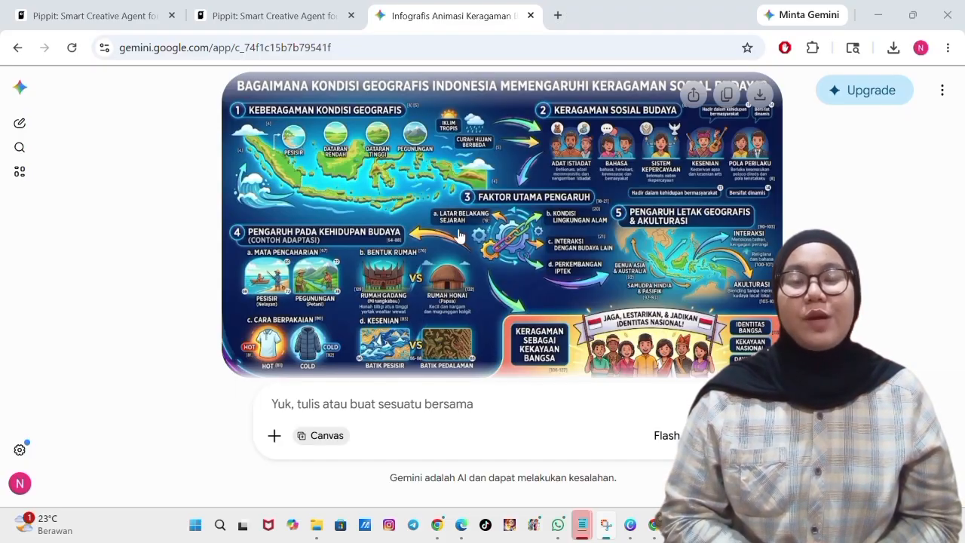
Upload the infographic image to the "Tambahkan judul" design in Canva, place it on blank page 7, and enlarge it.
left_click(630, 524)
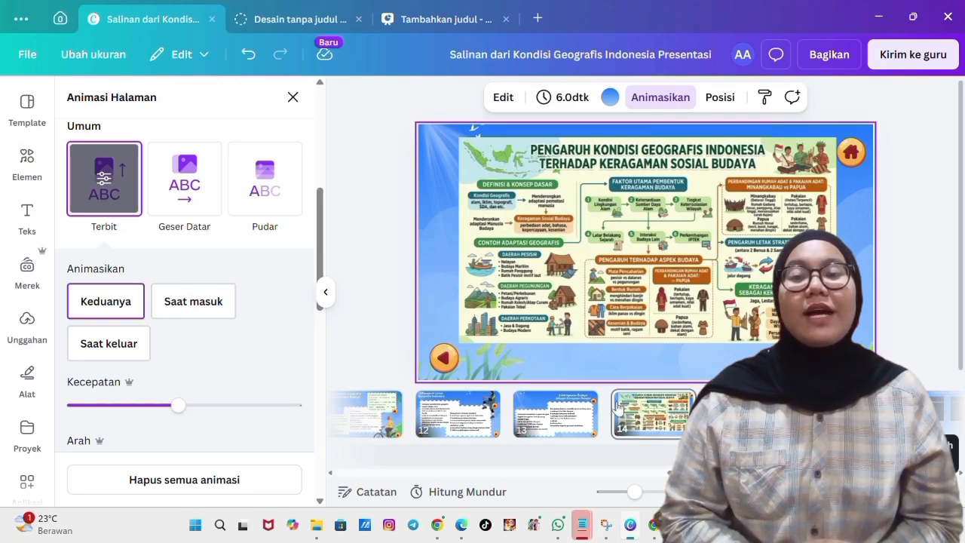
left_click(23, 325)
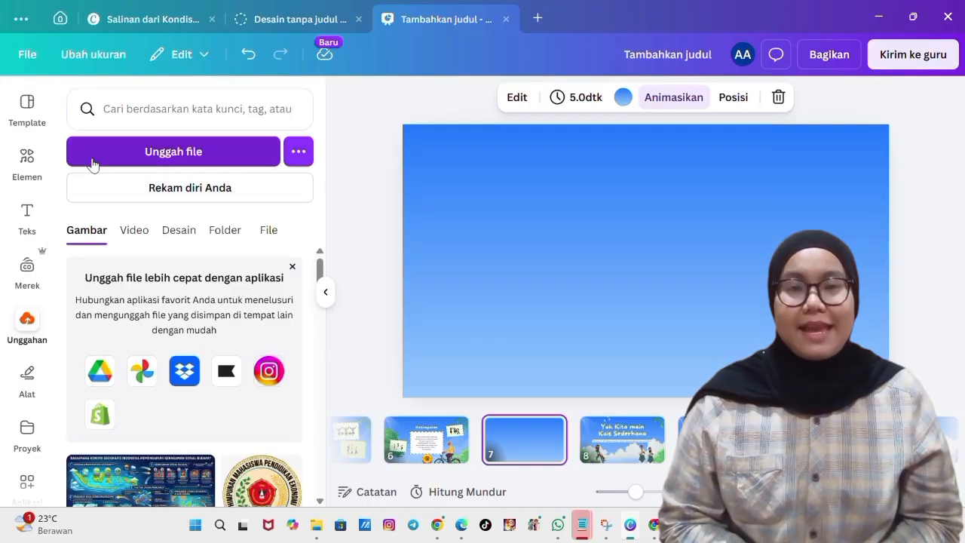
left_click(94, 161)
double_click(173, 156)
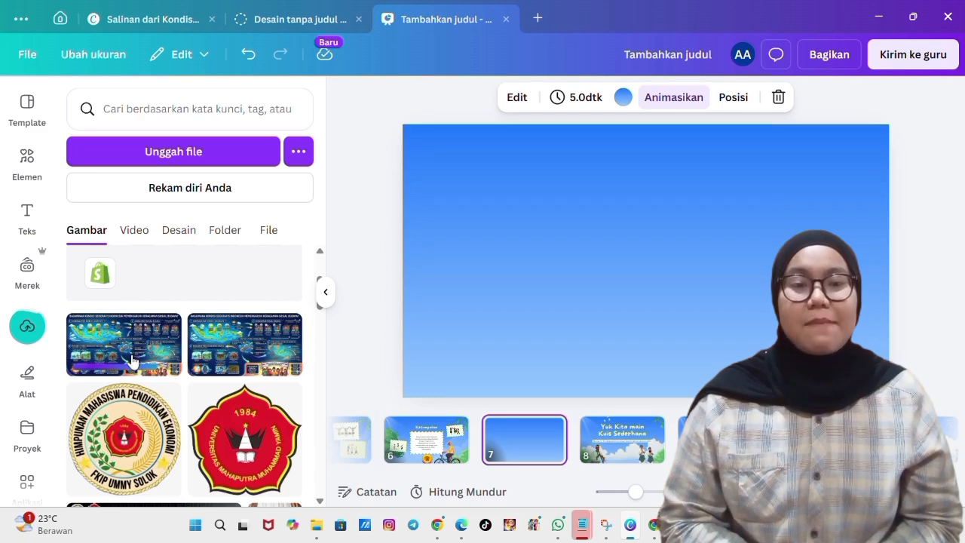
left_click(129, 352)
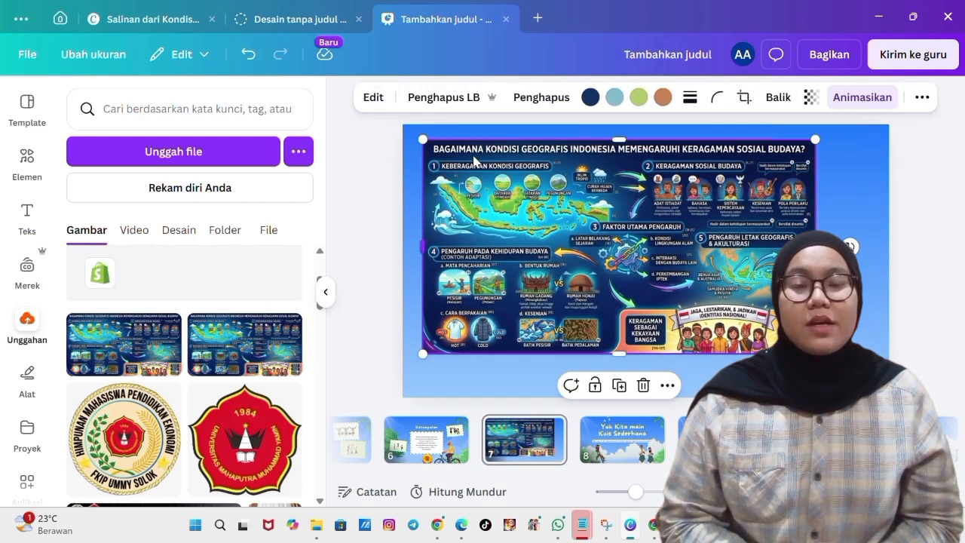
left_click_drag(814, 353, 876, 387)
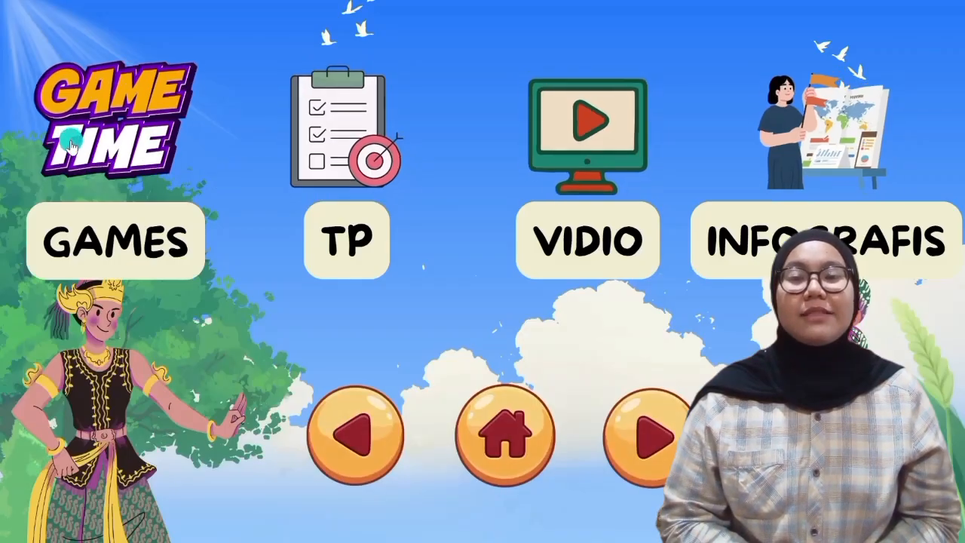
Test the "GAME TIME" link in the presented menu slide and start the Panjat Pinang geography quiz.
left_click(113, 143)
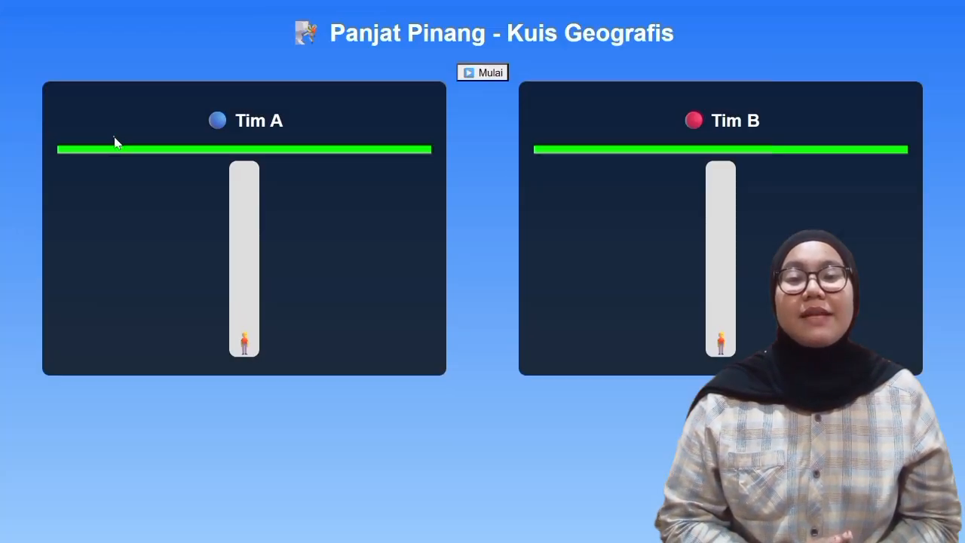
left_click(467, 76)
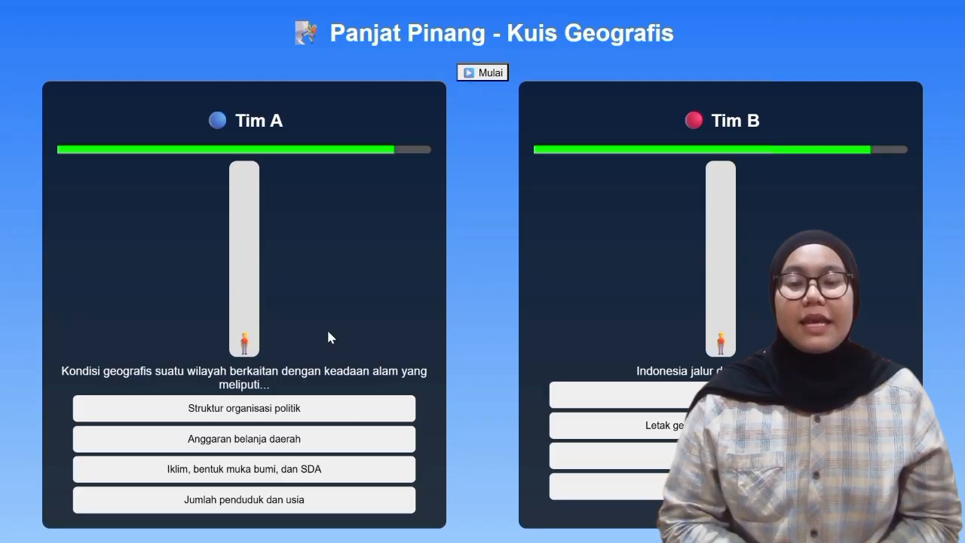
Answer Tim A's quiz questions with "Iklim, bentuk muka bumi, dan SDA", "Hasil cipta, rasa, dan karsa manusia" and "Diturunkan dari generasi ke generasi".
left_click(270, 471)
left_click(270, 474)
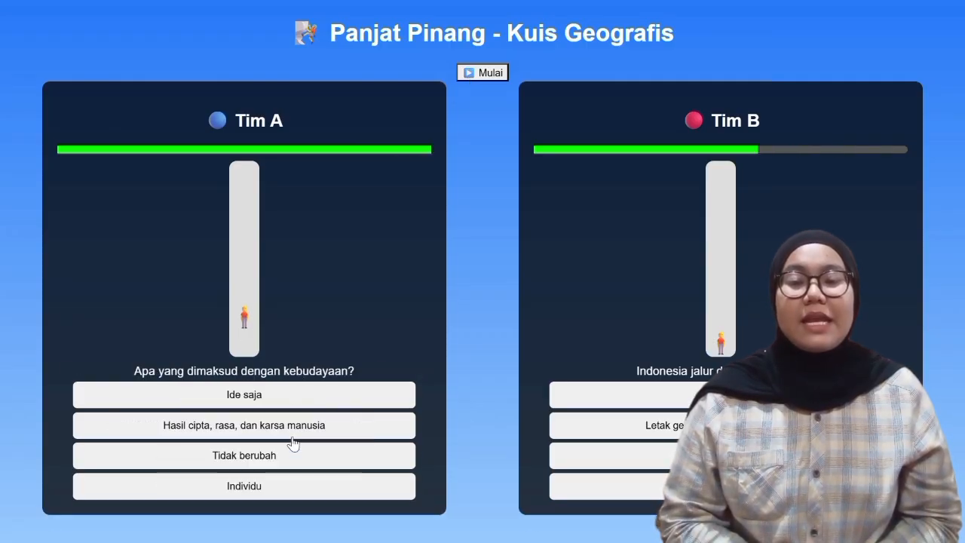
left_click(297, 431)
left_click(285, 404)
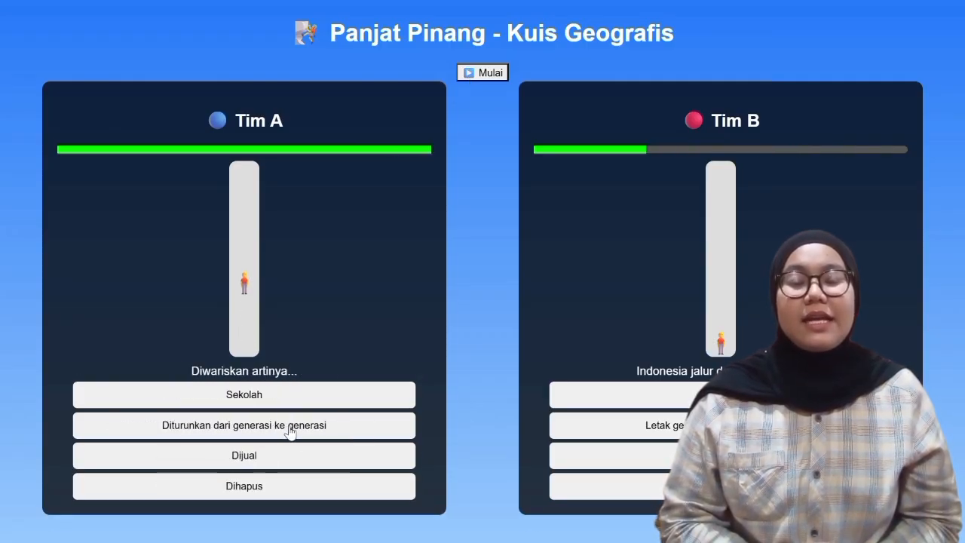
left_click(290, 428)
left_click(304, 488)
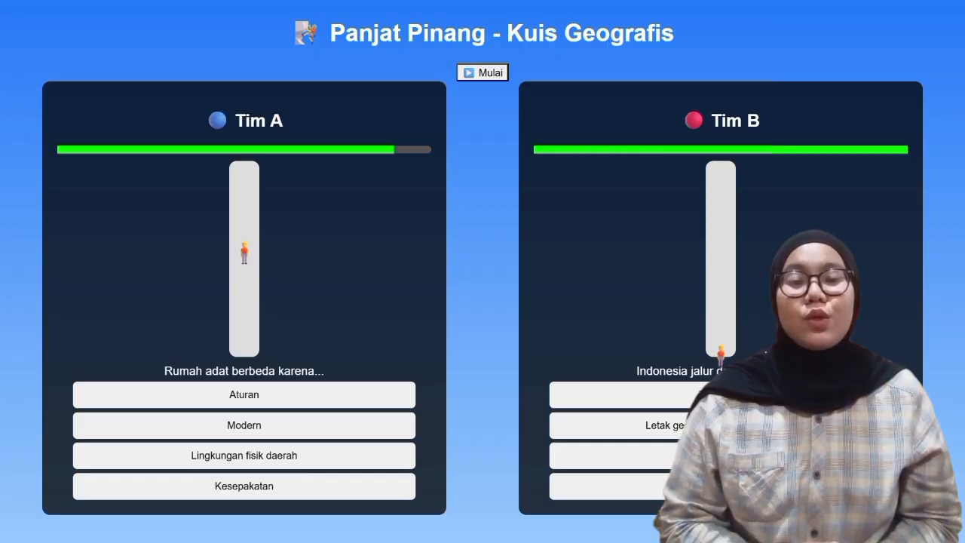
Try out Tim B's side of the Panjat Pinang quiz by answering a series of its questions.
left_click(656, 431)
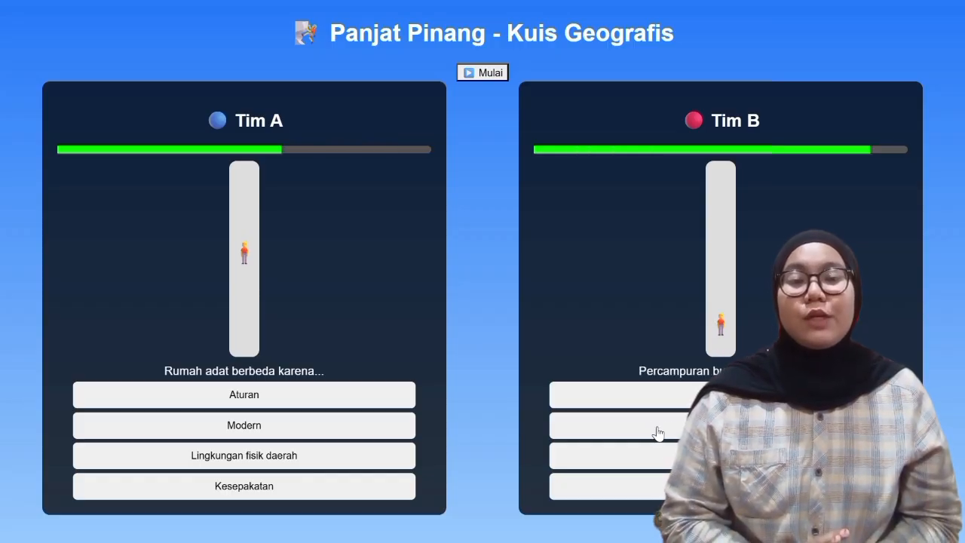
left_click(657, 410)
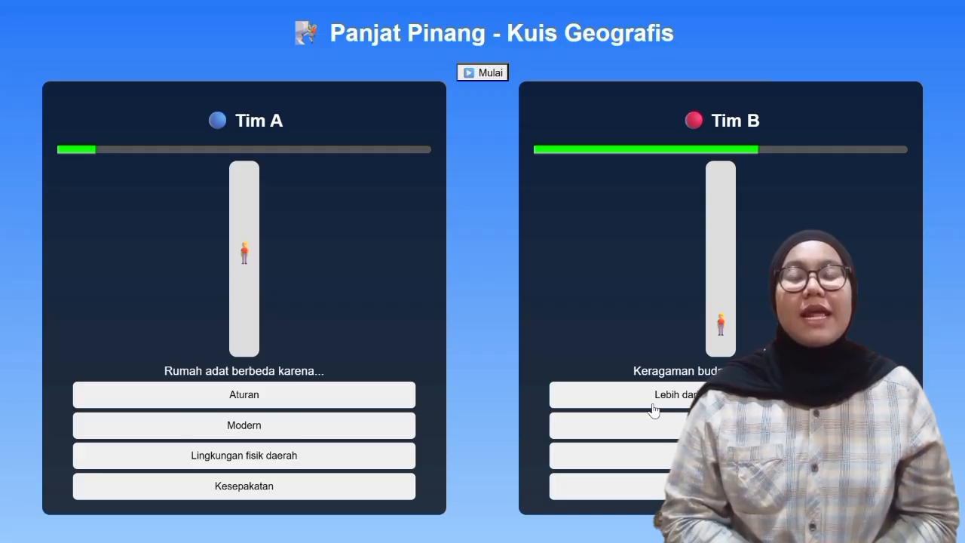
left_click(656, 424)
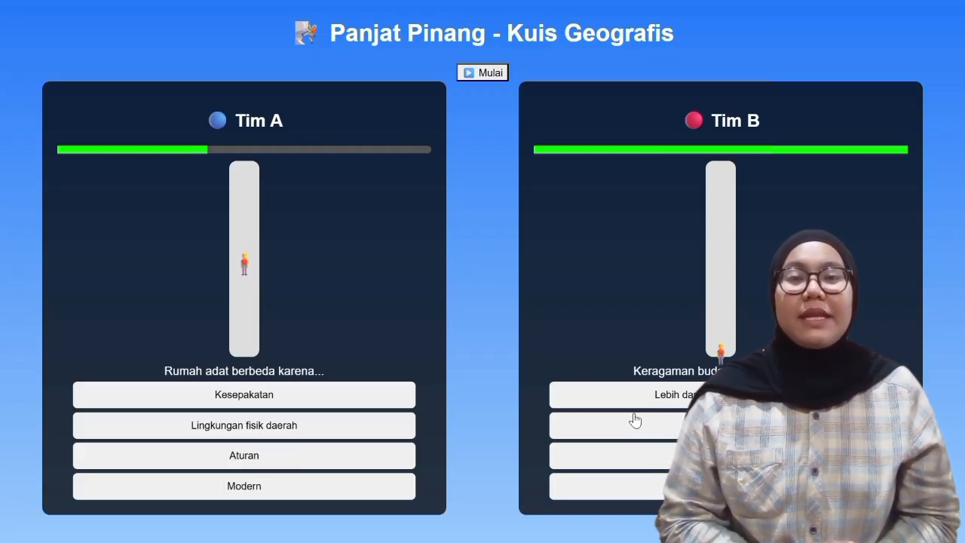
left_click(629, 405)
left_click(628, 405)
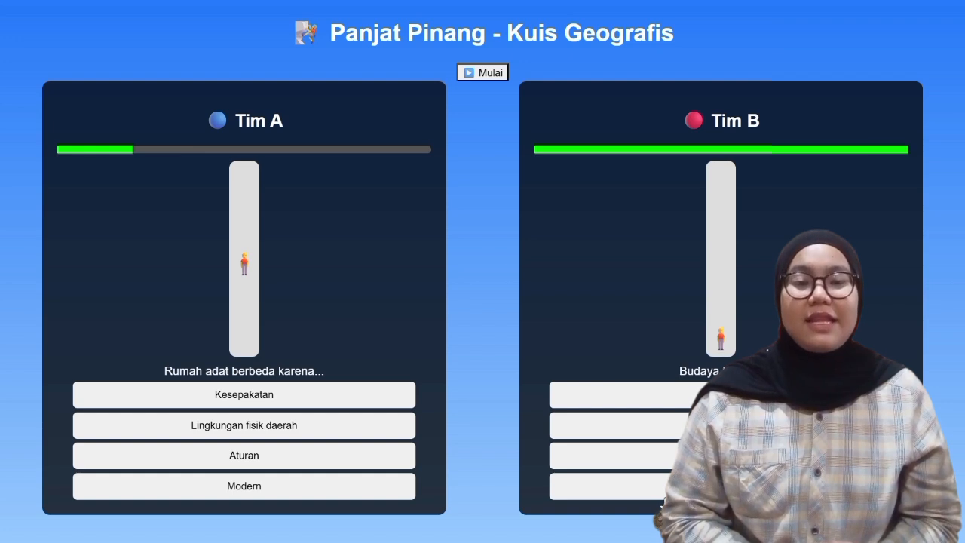
left_click(649, 461)
left_click(646, 441)
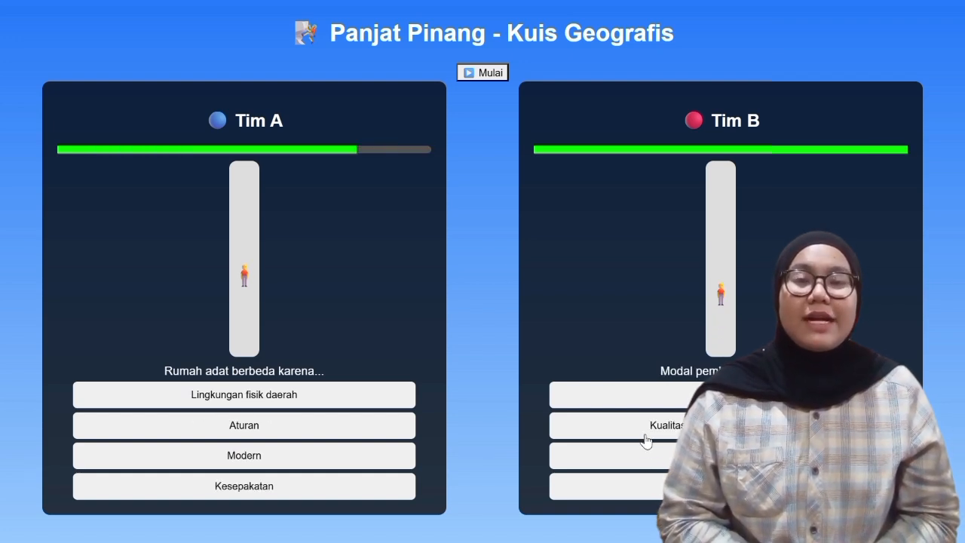
left_click(651, 486)
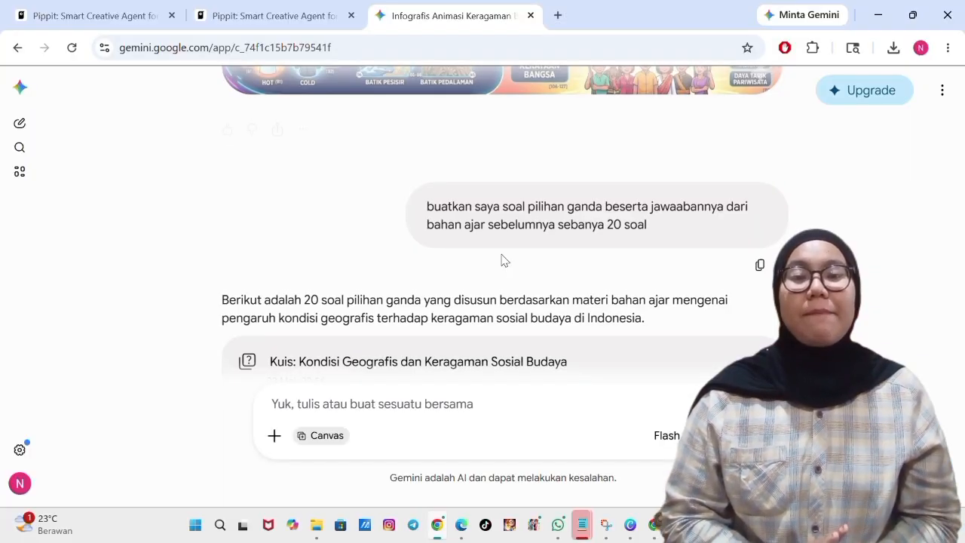
Examine the Gemini prompts and responses that generate 20 multiple-choice questions with answers from the teaching material.
scroll(504, 260, "down", 1)
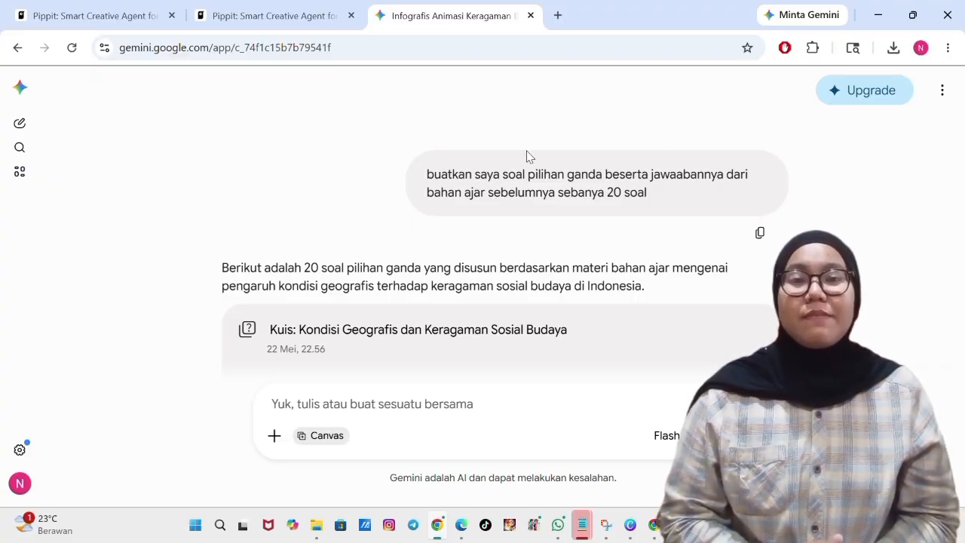
scroll(572, 224, "down", 10)
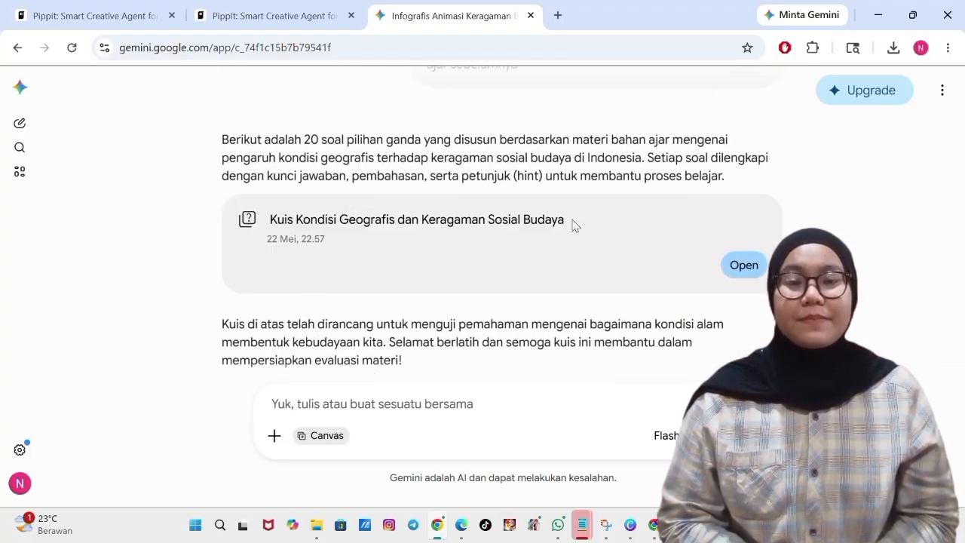
scroll(573, 224, "up", 2)
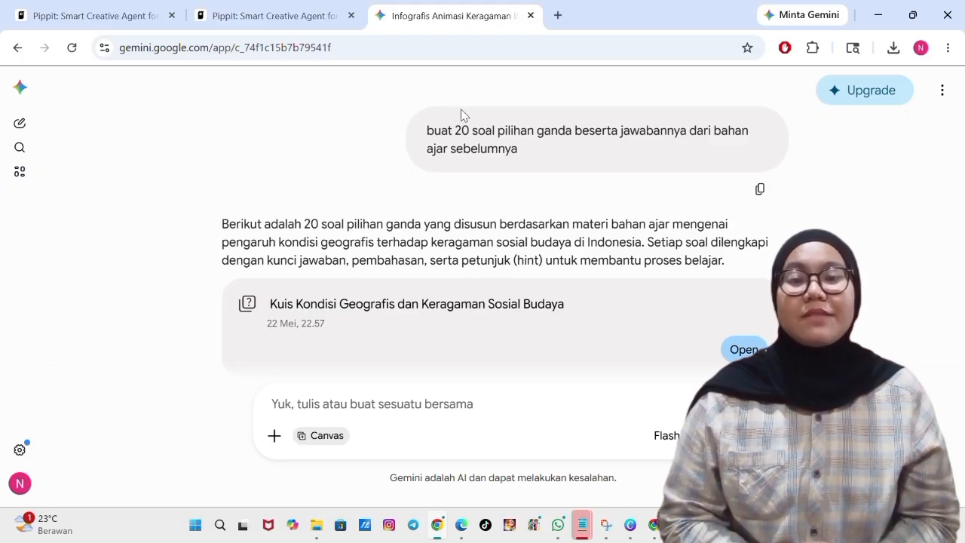
scroll(336, 264, "down", 3)
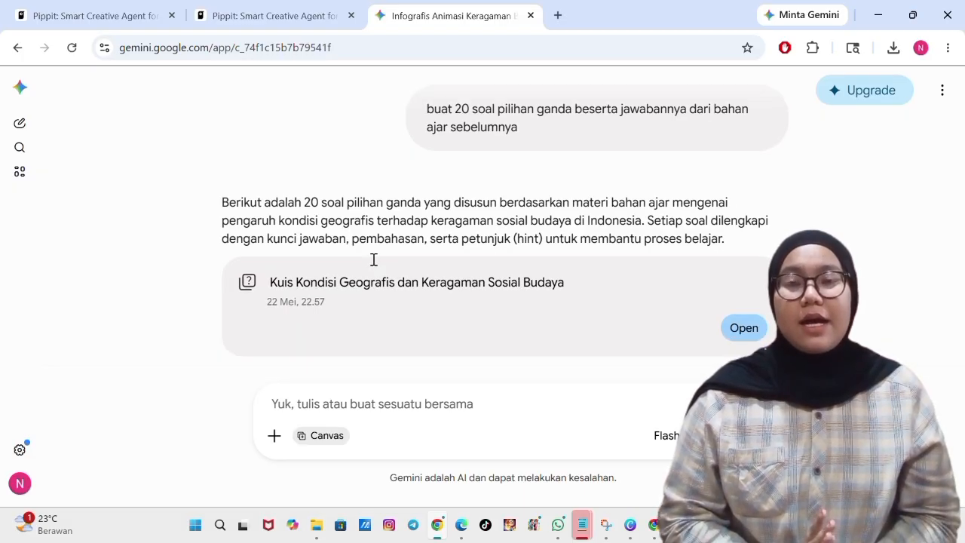
scroll(317, 249, "down", 1)
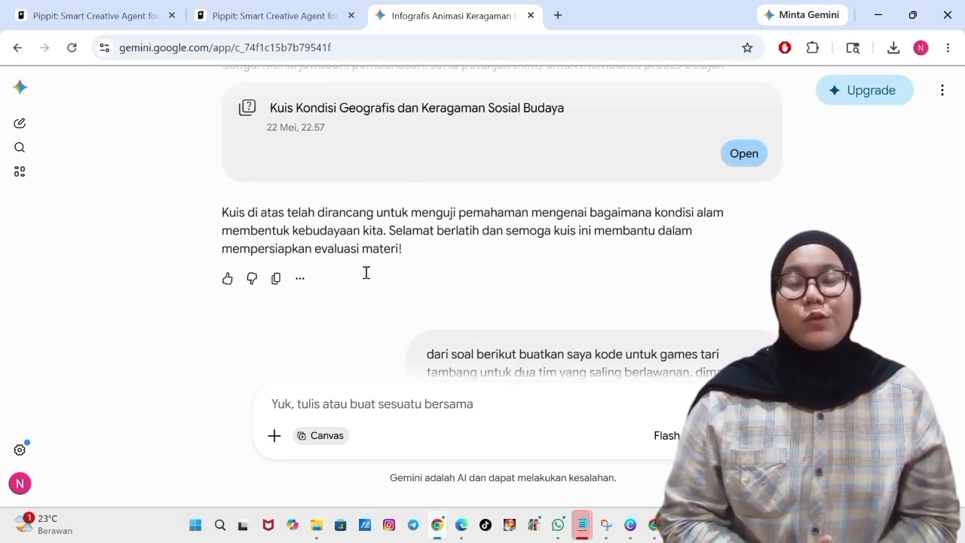
Examine the Gemini prompt for the two-team tug-of-war game code with 15-second questions, and read the response's feature list and notes.
scroll(366, 273, "down", 3)
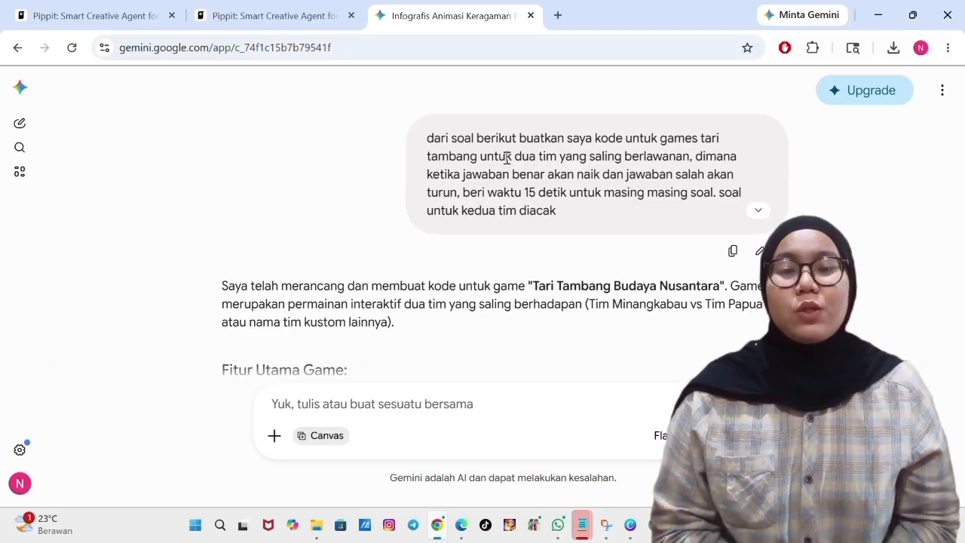
scroll(506, 208, "down", 3)
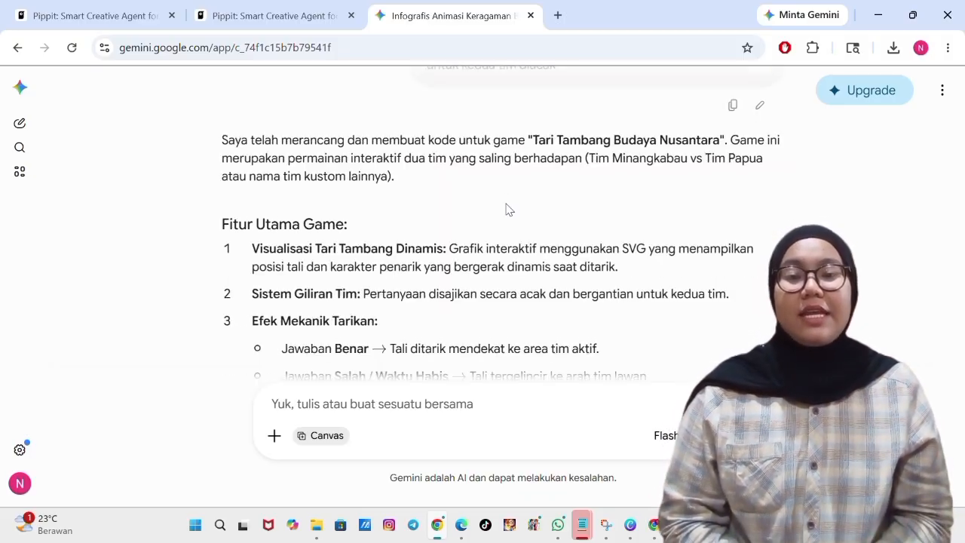
scroll(507, 204, "down", 2)
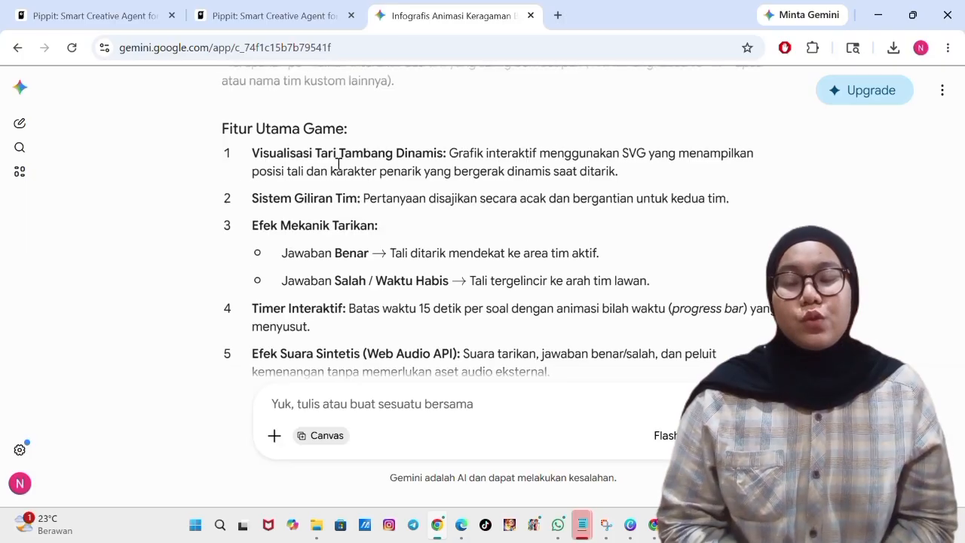
scroll(338, 165, "down", 3)
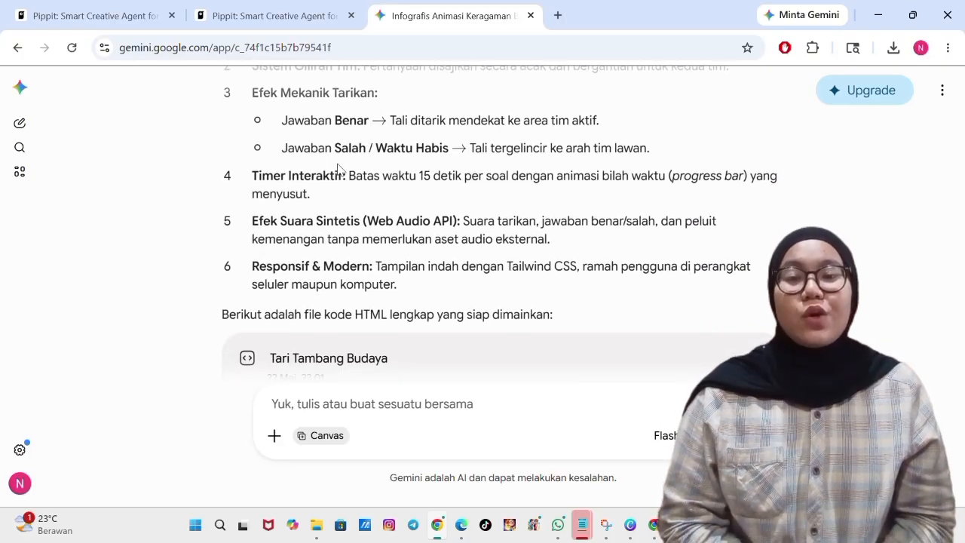
scroll(614, 189, "up", 5)
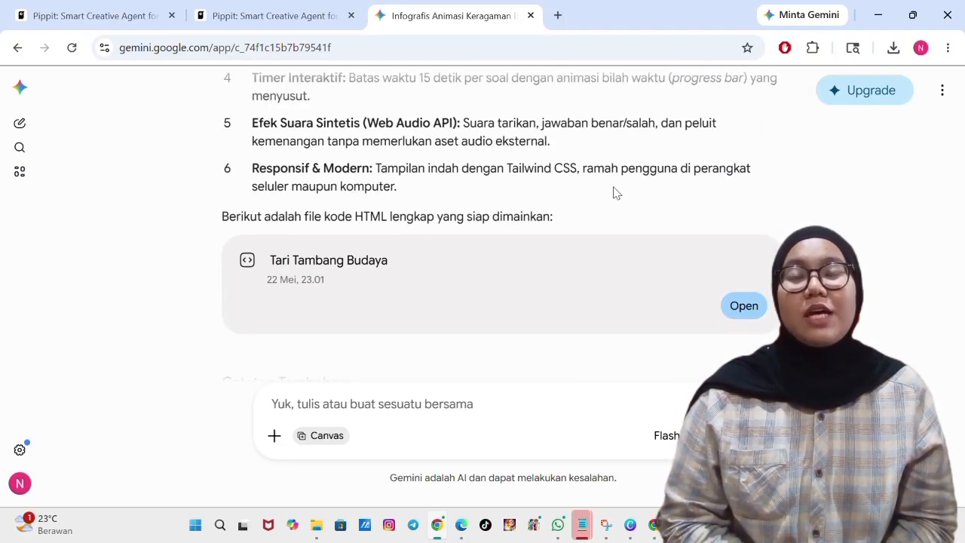
scroll(614, 187, "down", 3)
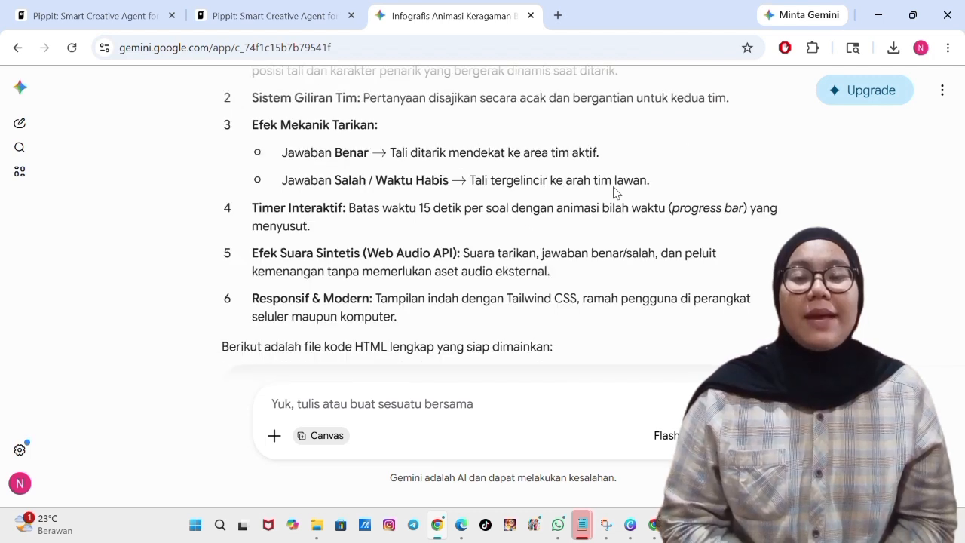
scroll(614, 192, "down", 3)
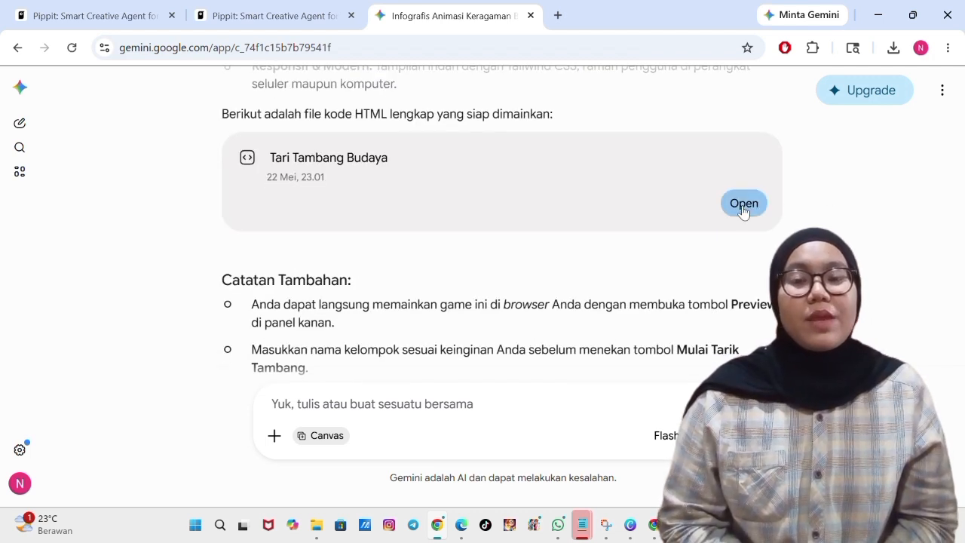
scroll(743, 212, "down", 1)
scroll(742, 214, "down", 1)
scroll(741, 211, "up", 1)
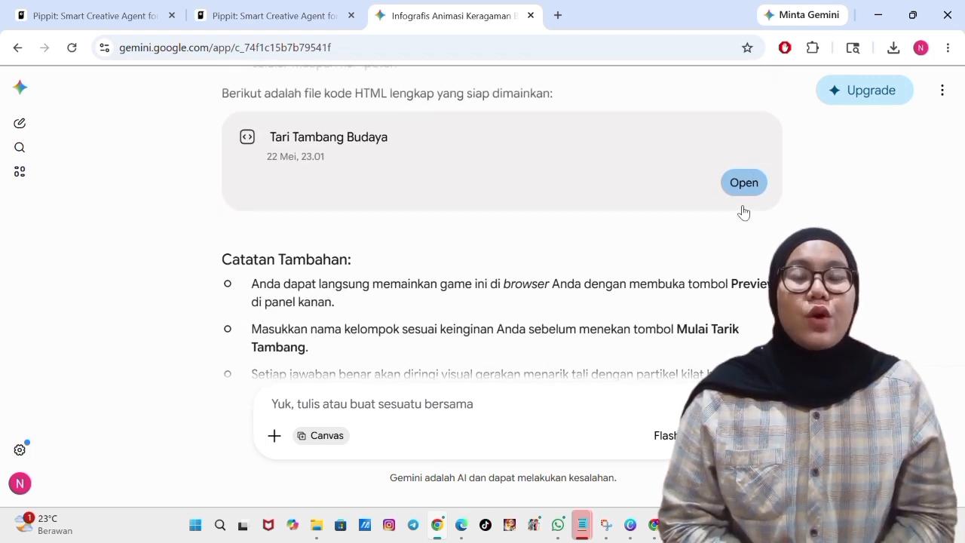
Open the Tari Tambang Budaya game in Gemini, view its HTML code through to the end, and copy the full contents.
left_click(743, 183)
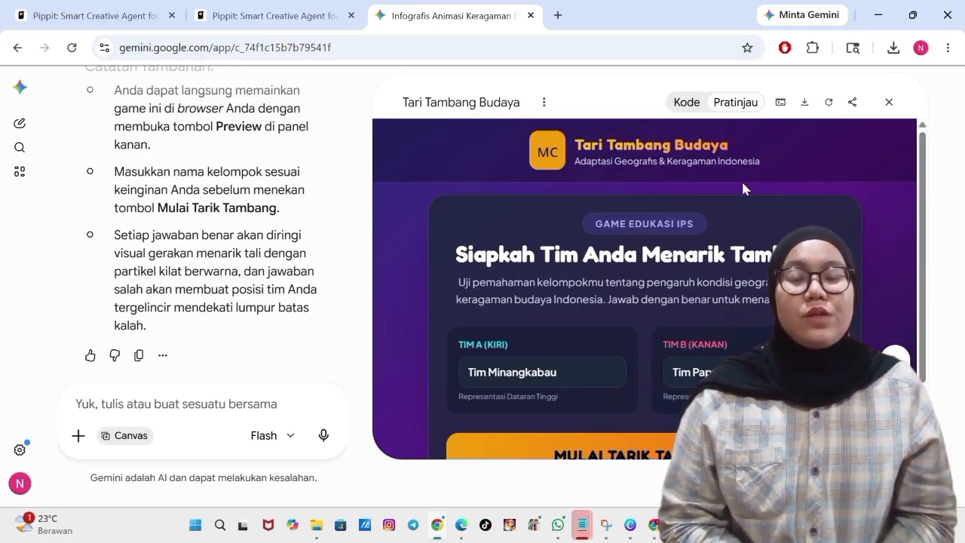
left_click(686, 104)
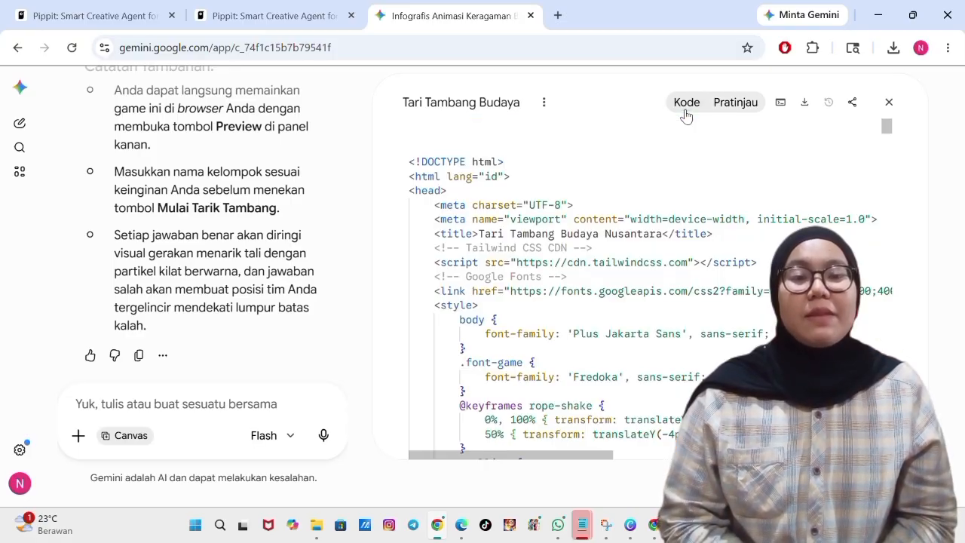
scroll(648, 198, "down", 5)
scroll(649, 197, "down", 5)
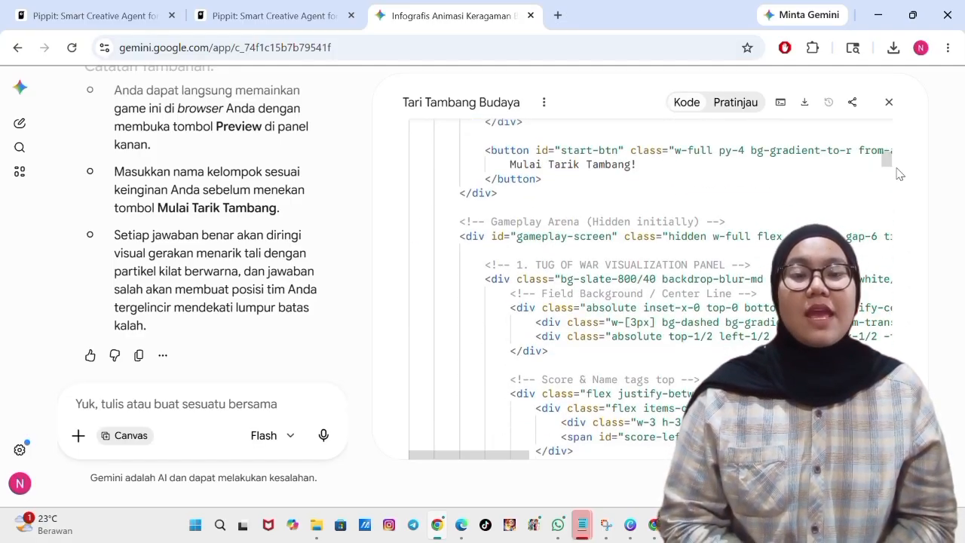
scroll(892, 189, "down", 15)
scroll(648, 286, "down", 15)
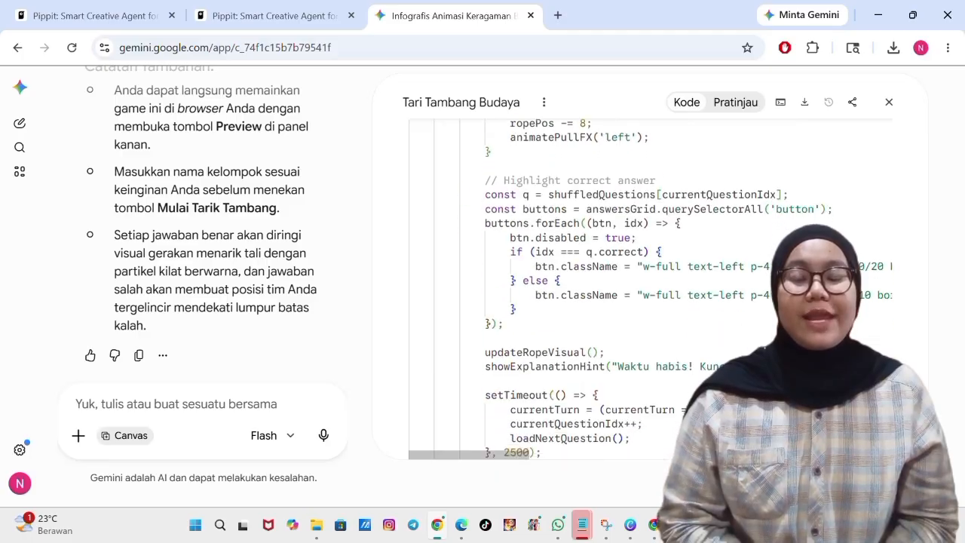
scroll(648, 287, "down", 10)
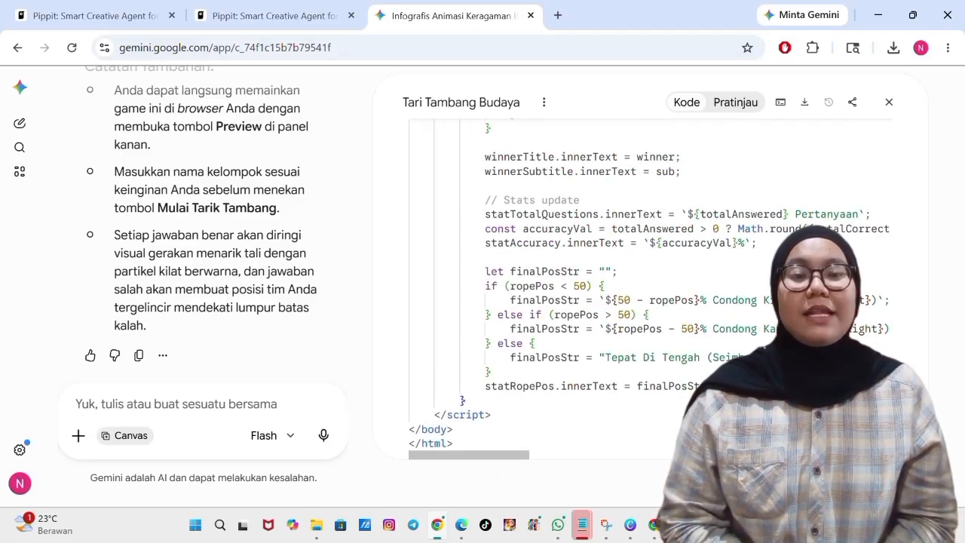
left_click(852, 102)
left_click(800, 159)
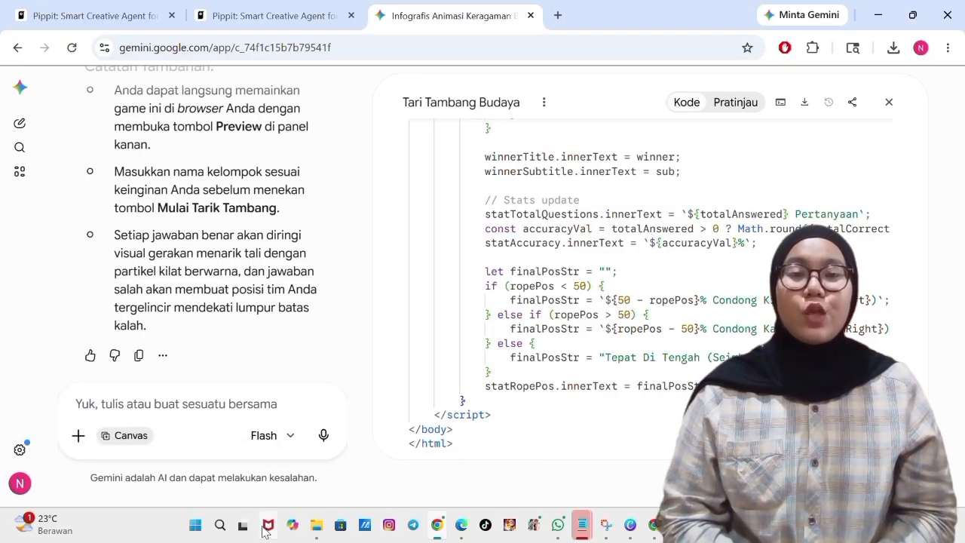
Find and open Notepad, then paste the copied game code into the blank document.
left_click(220, 528)
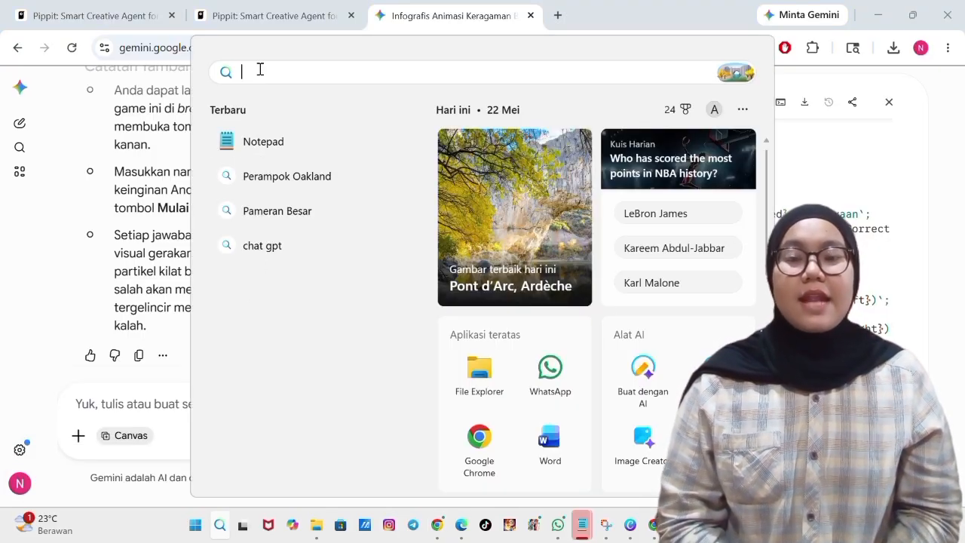
type("note")
left_click(287, 188)
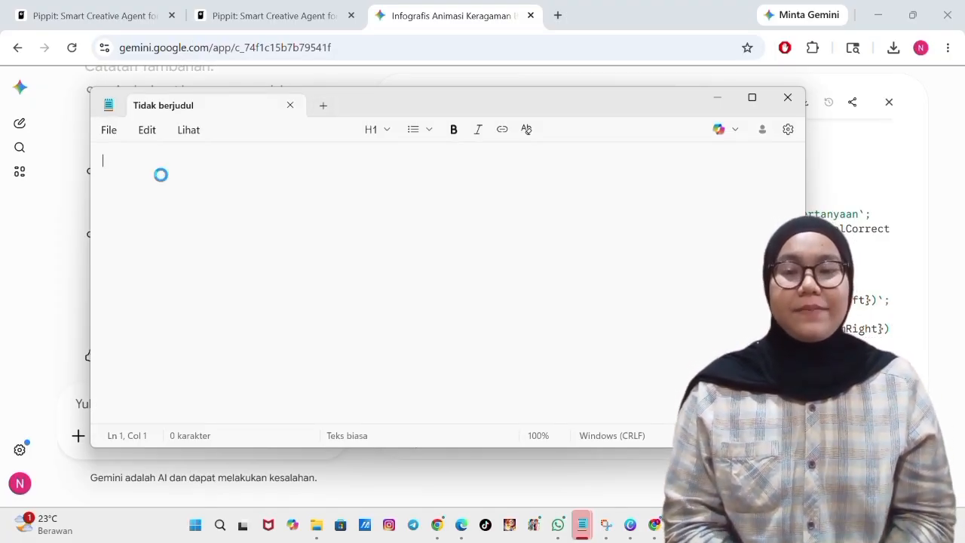
key("ctrl+v")
scroll(290, 198, "up", 15)
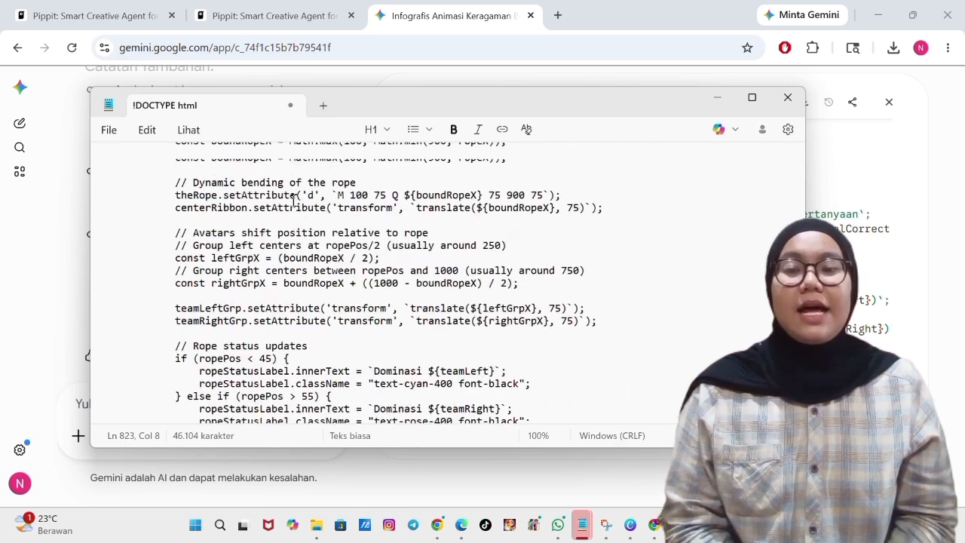
Save the Notepad document in the Documents folder as ppgames.html, with the file type set to all files.
left_click(111, 134)
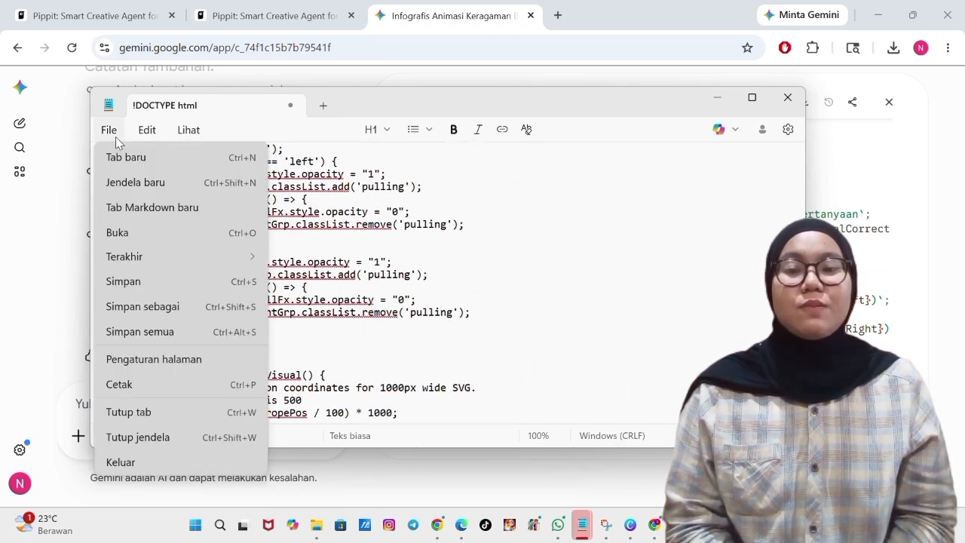
left_click(161, 307)
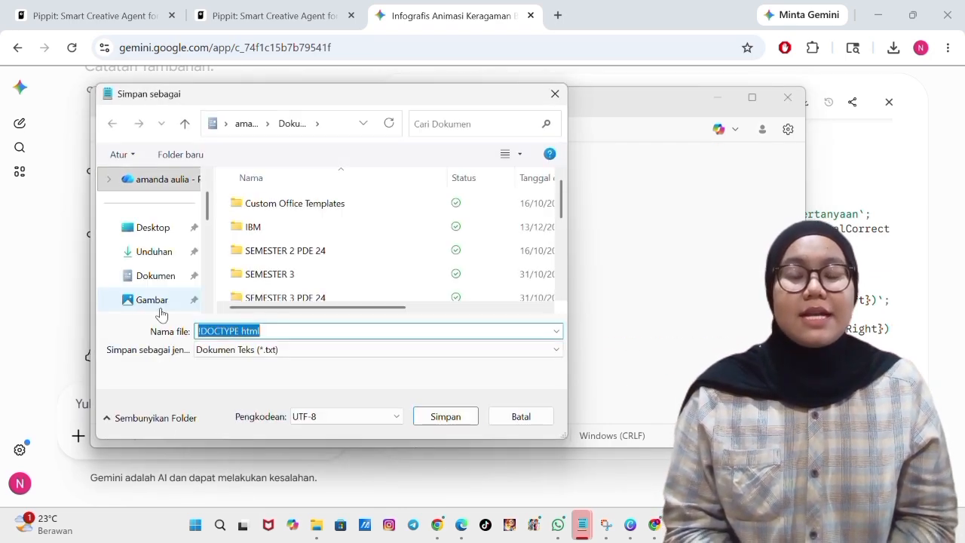
type("ppgames.")
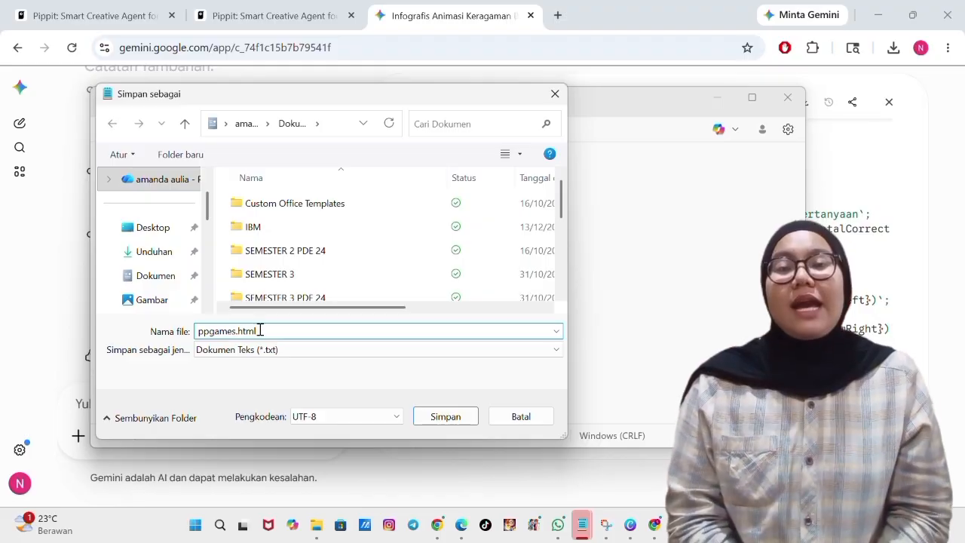
left_click(236, 350)
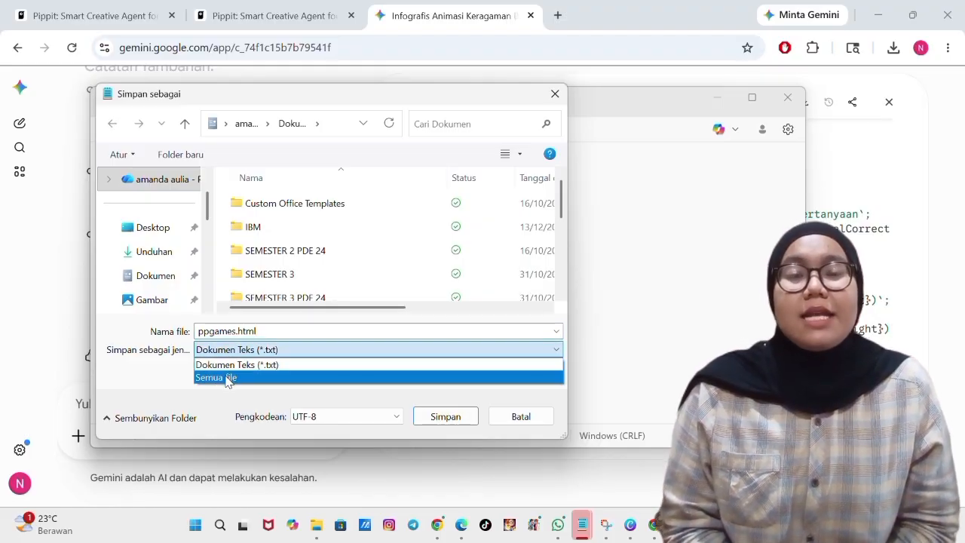
left_click(229, 378)
left_click(434, 419)
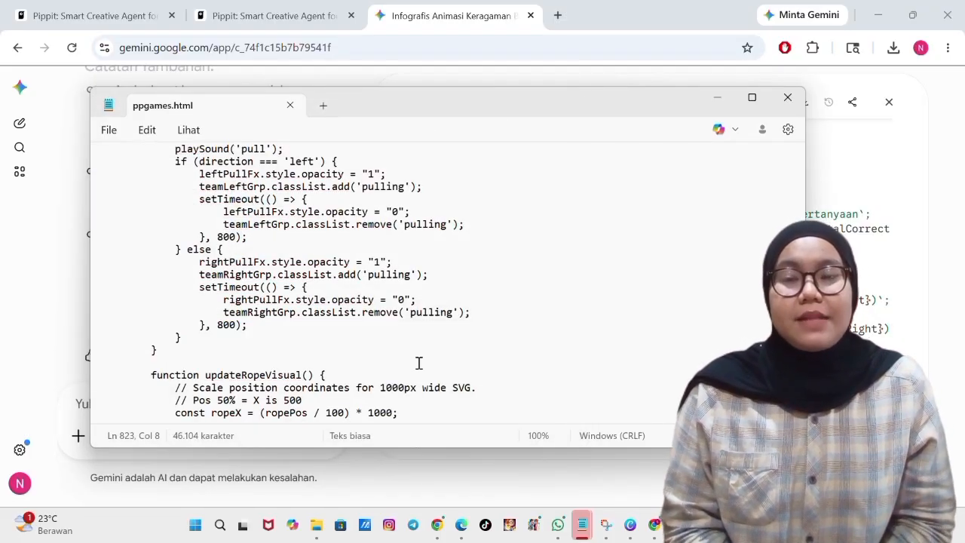
Switch to Canva, upload ppgames.html, and insert it as an embedded game on page 2 of the untitled design.
left_click(630, 525)
left_click(25, 329)
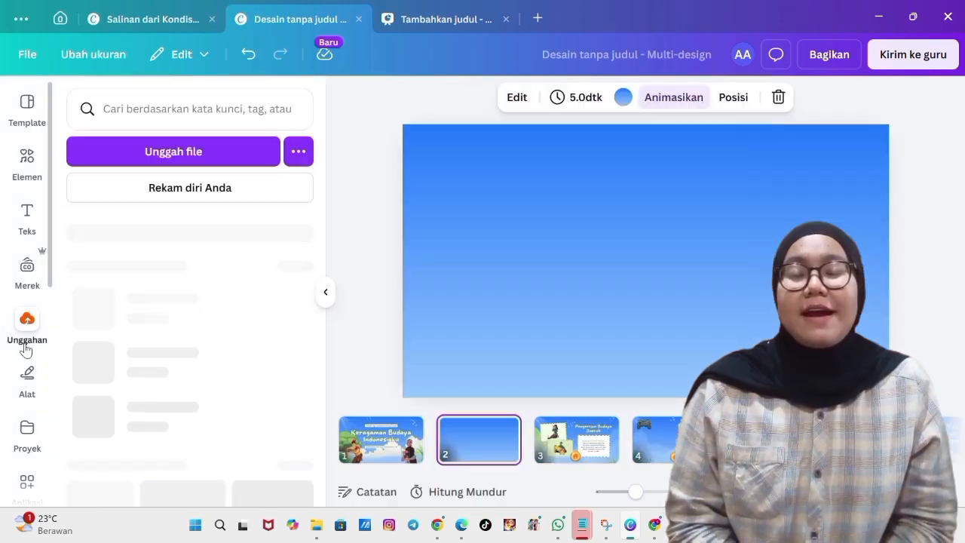
left_click(104, 154)
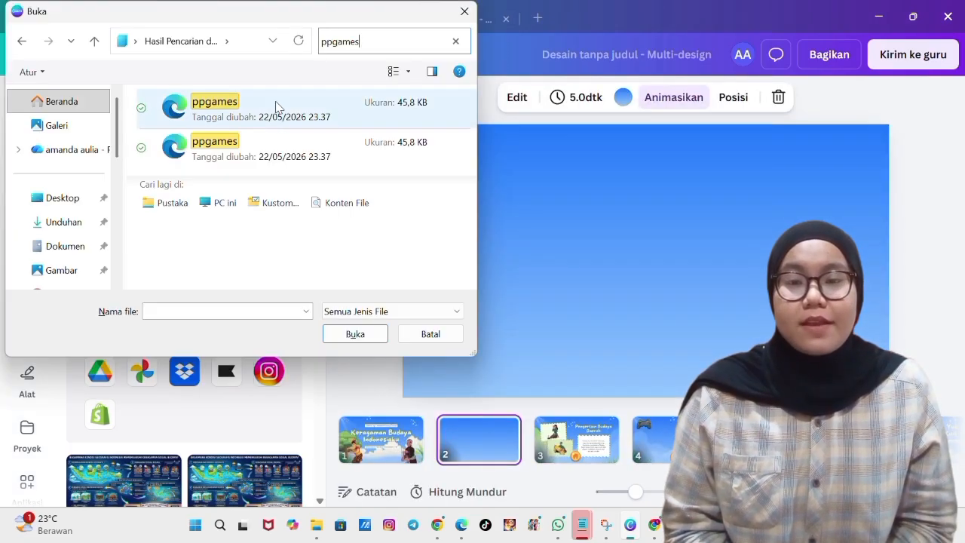
left_click(275, 106)
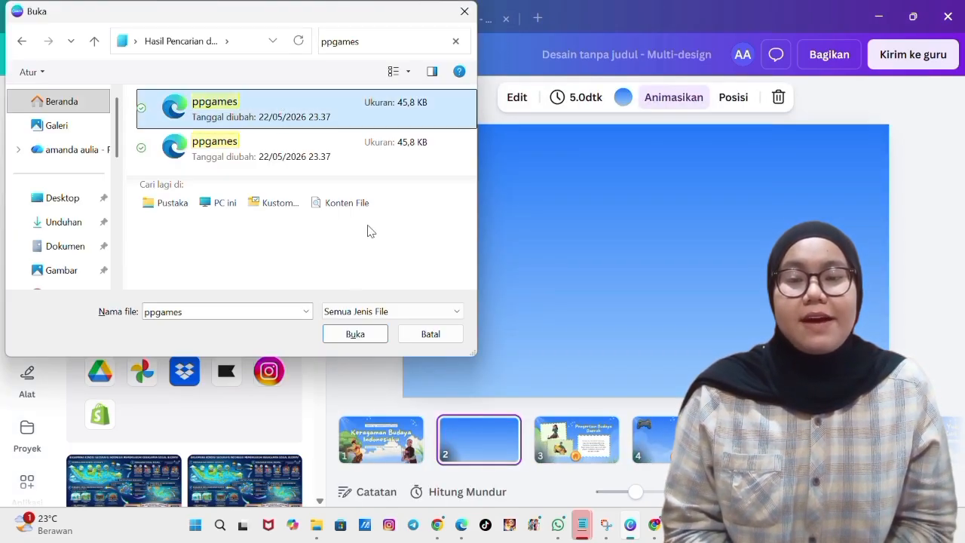
left_click(355, 333)
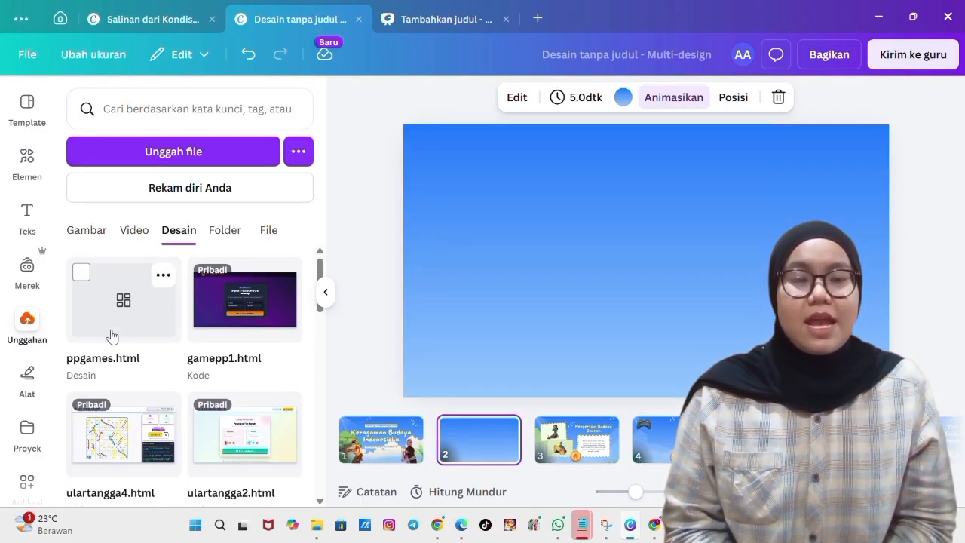
left_click(111, 335)
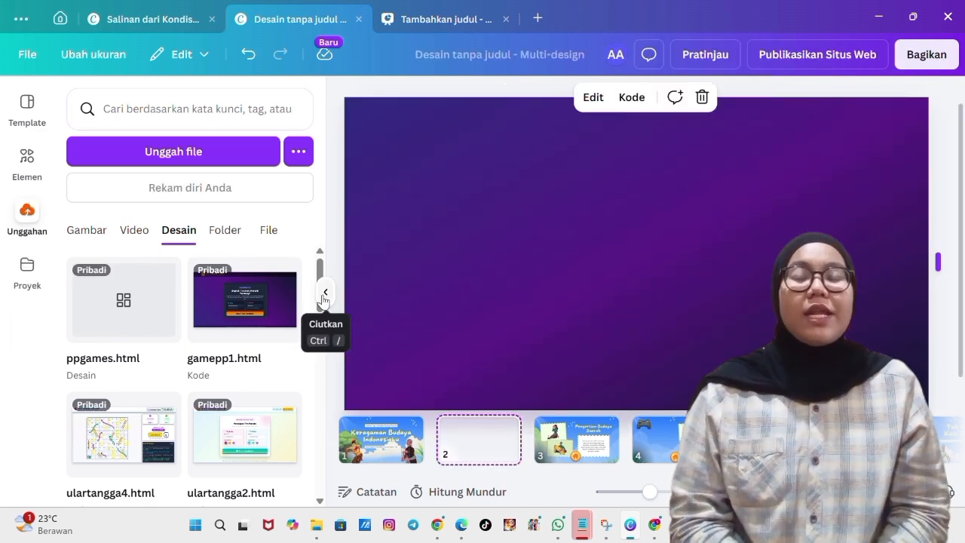
left_click(323, 298)
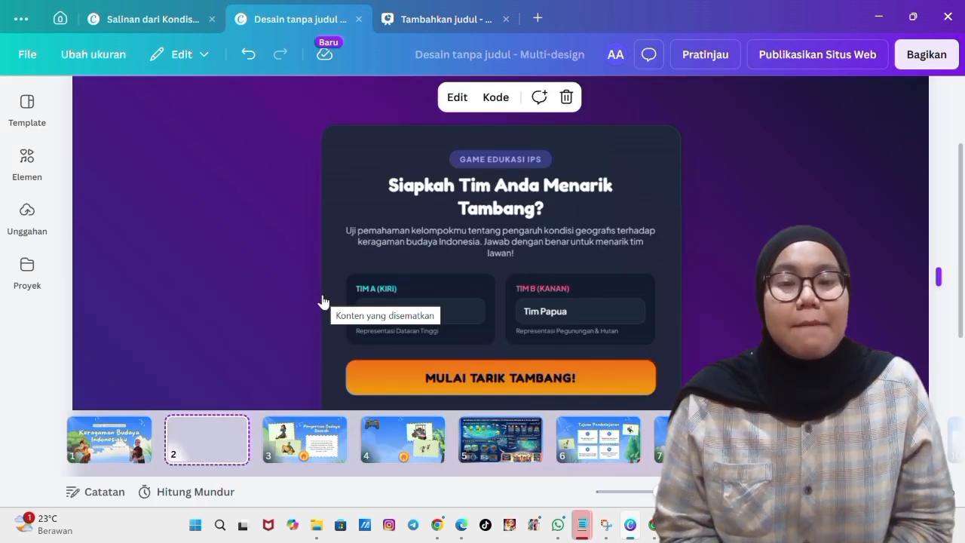
Present page 2 full screen, highlight the two editable team names, and start the tug-of-war game.
left_click(945, 491)
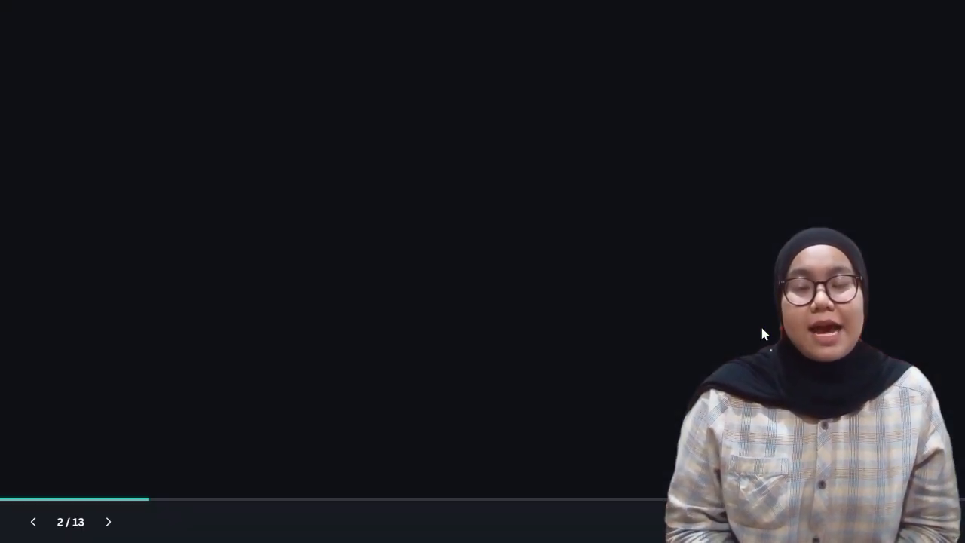
left_click(452, 329)
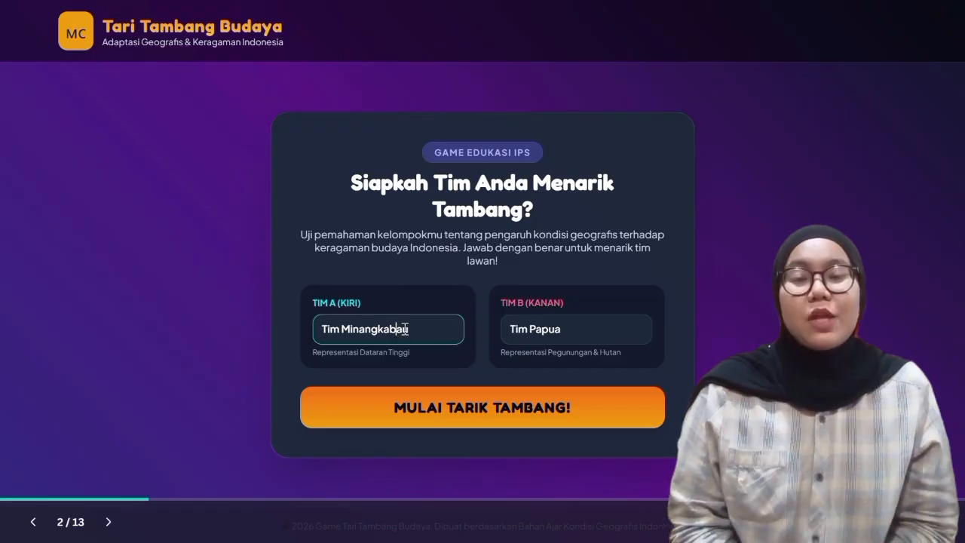
left_click_drag(405, 328, 305, 332)
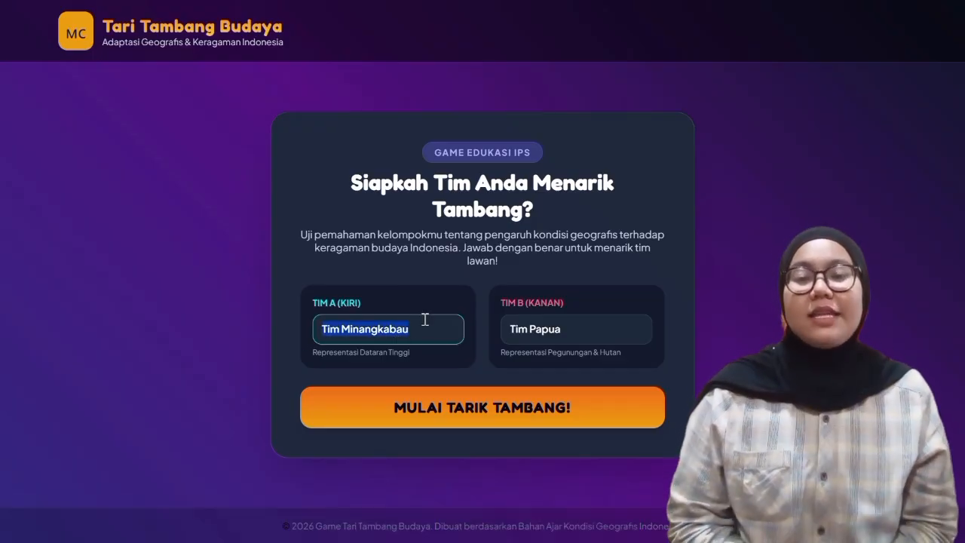
left_click_drag(581, 329, 501, 331)
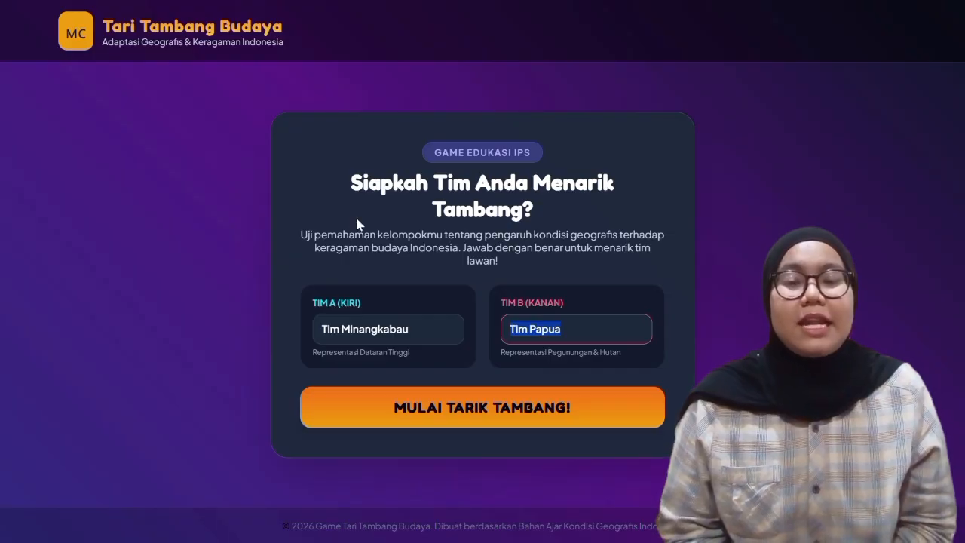
left_click(437, 409)
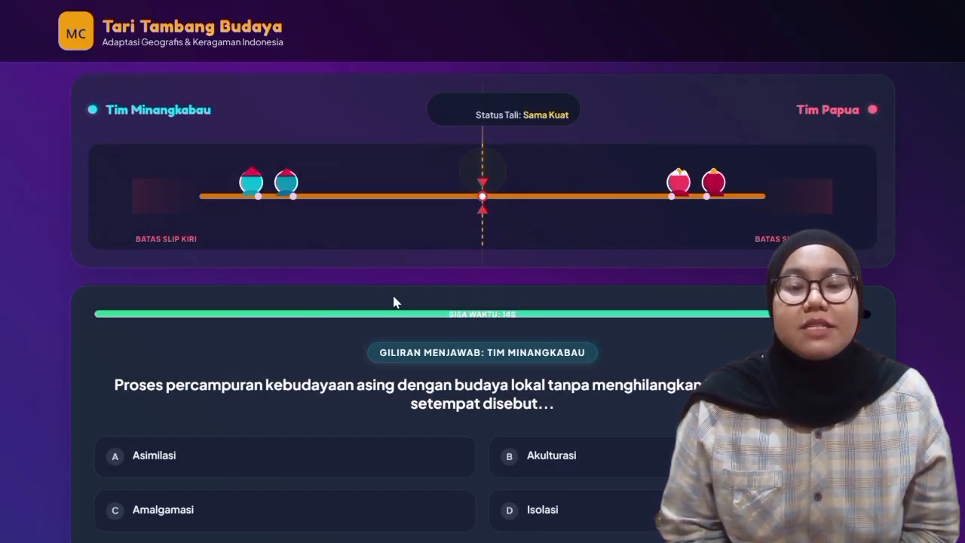
Test the game with answers including Akulturasi, Kebudayaan abstrak and Budaya agraris until the match result, and exit the presentation.
scroll(395, 300, "down", 1)
scroll(394, 301, "up", 1)
scroll(400, 305, "down", 1)
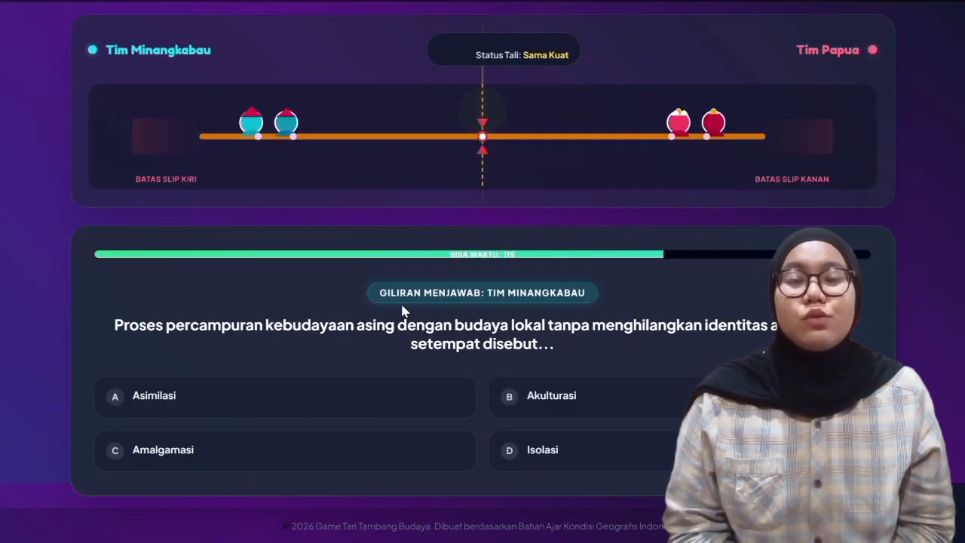
left_click(528, 398)
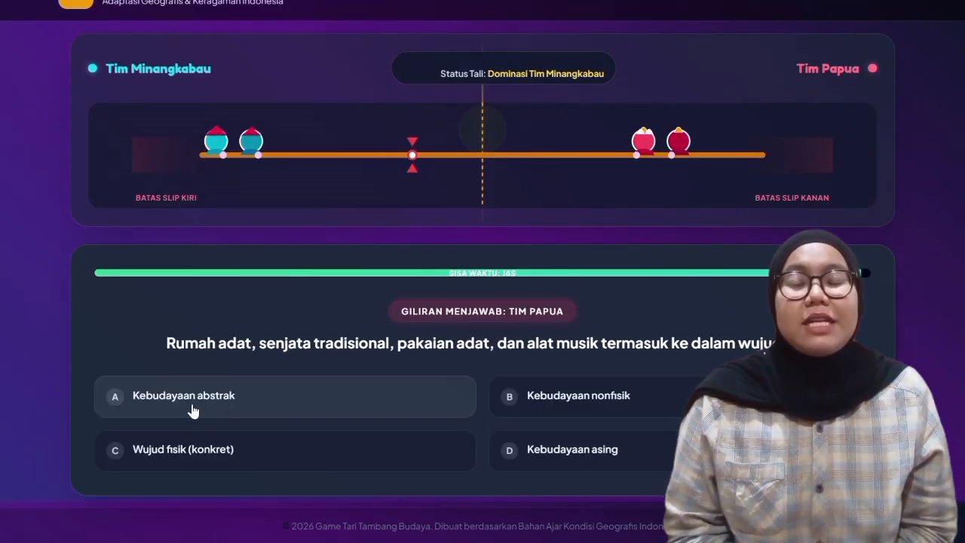
left_click(193, 410)
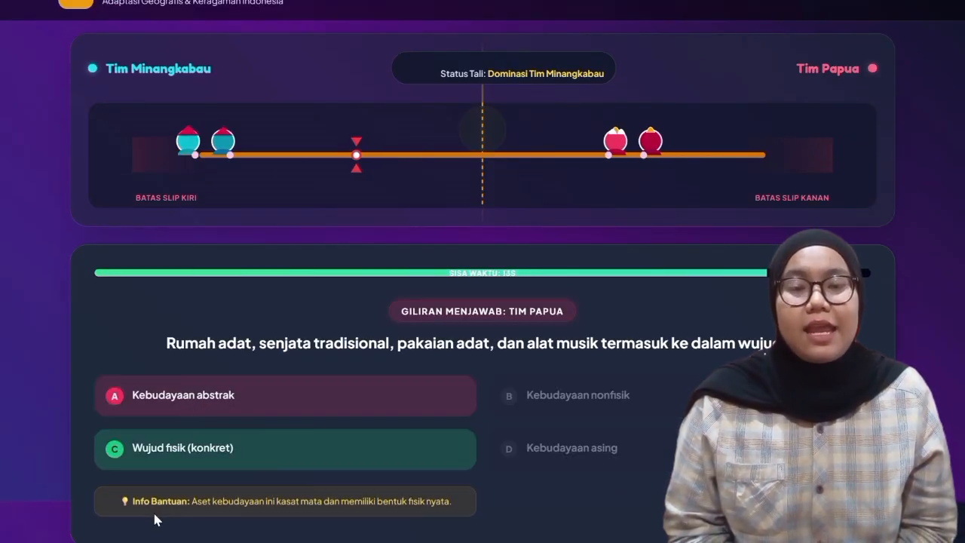
left_click(226, 449)
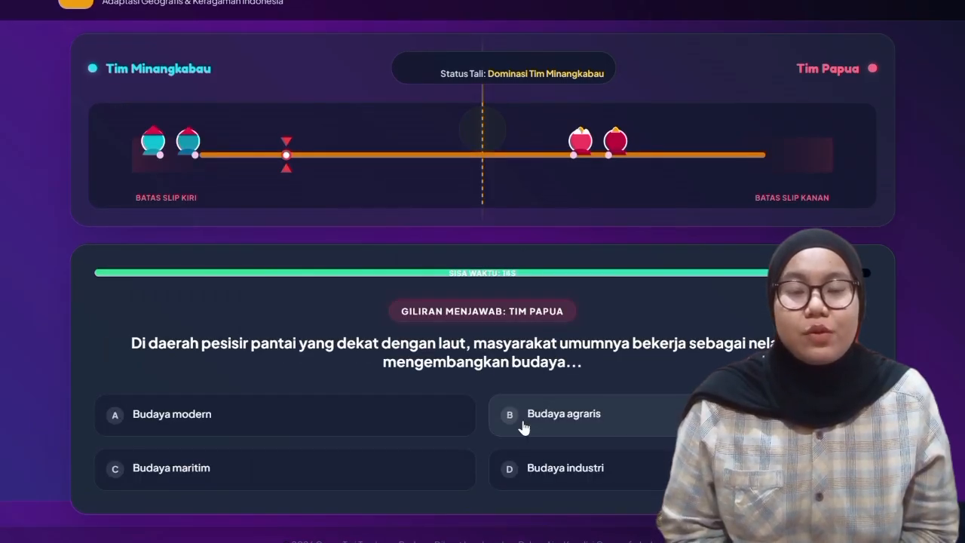
left_click(522, 422)
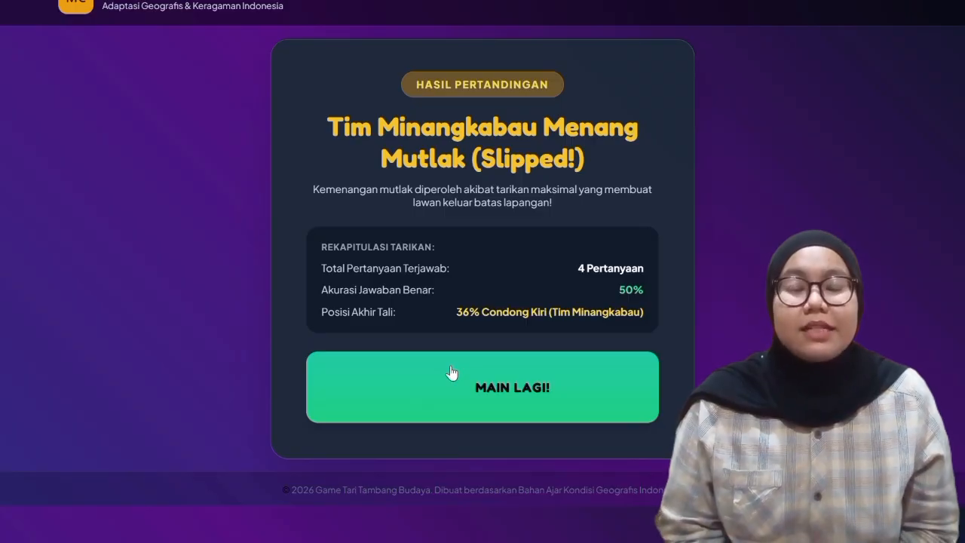
scroll(450, 372, "up", 1)
key("Escape")
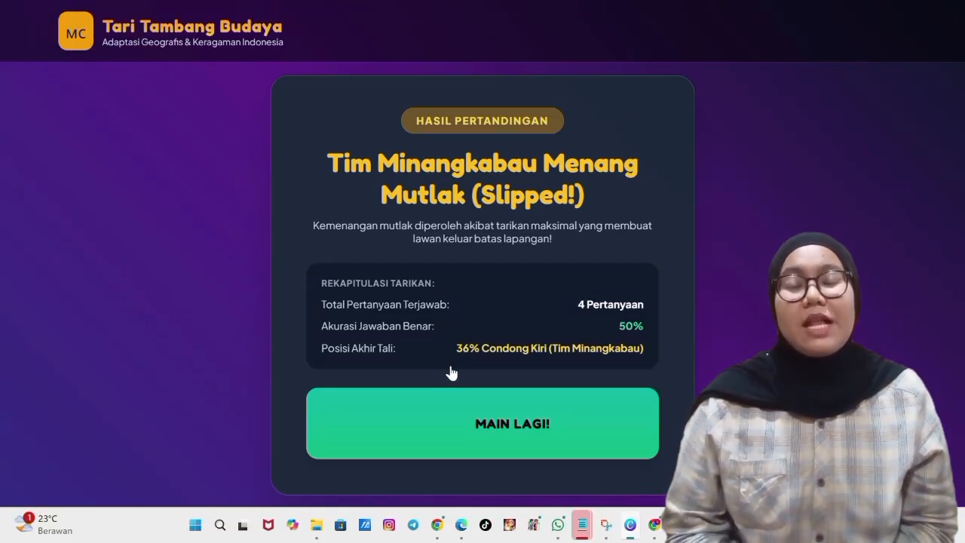
Switch to the Kondisi Geografis Indonesia presentation, select the audio clip on the Terima Kasih page, and open the audio library.
left_click(150, 18)
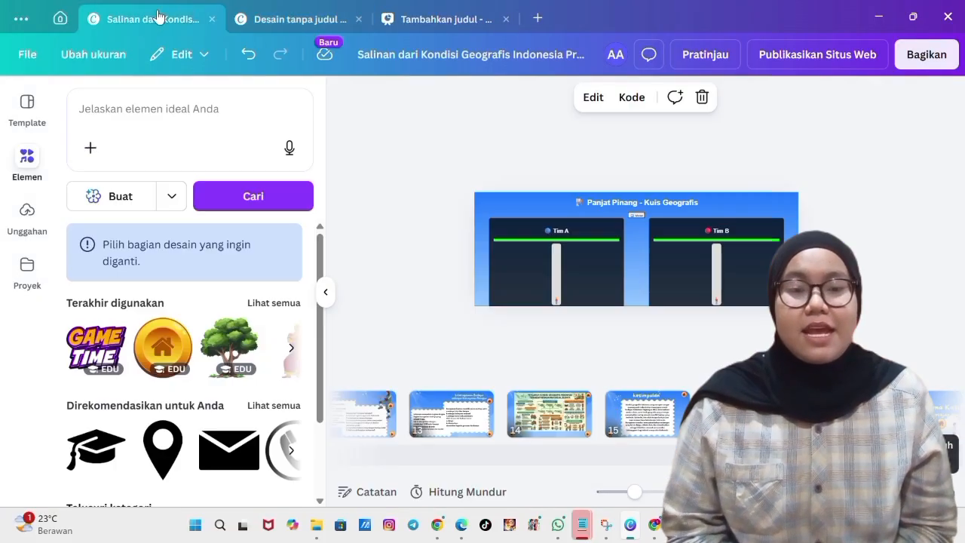
left_click(722, 454)
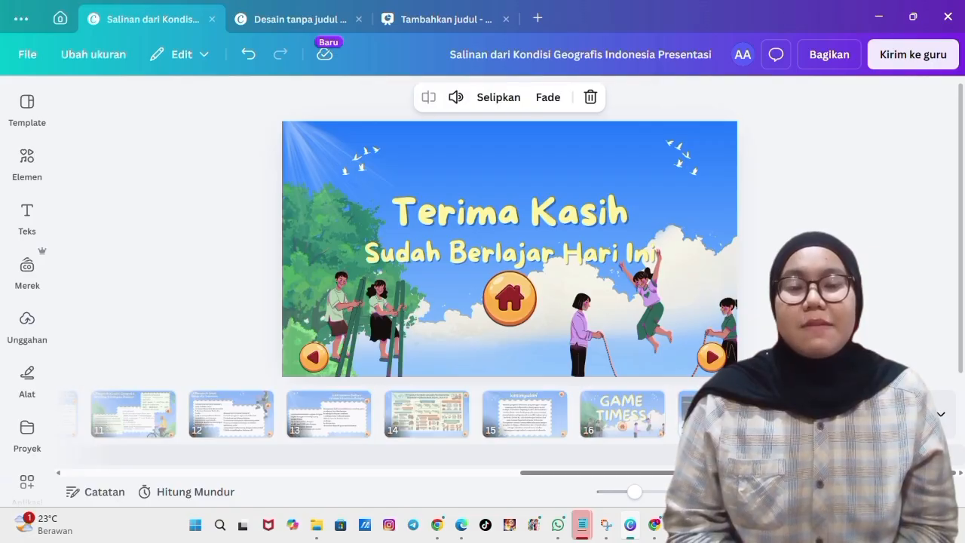
left_click(10, 333)
left_click(27, 360)
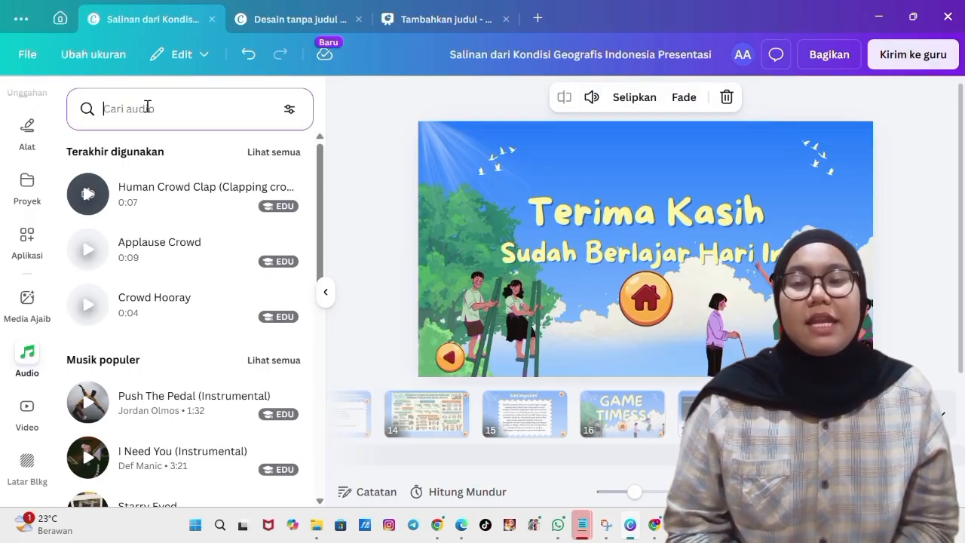
Search the audio library for "suara menegangkan".
left_click(148, 107)
type("suara men")
type("ge")
key("BackSpace")
key("BackSpace")
type("egan")
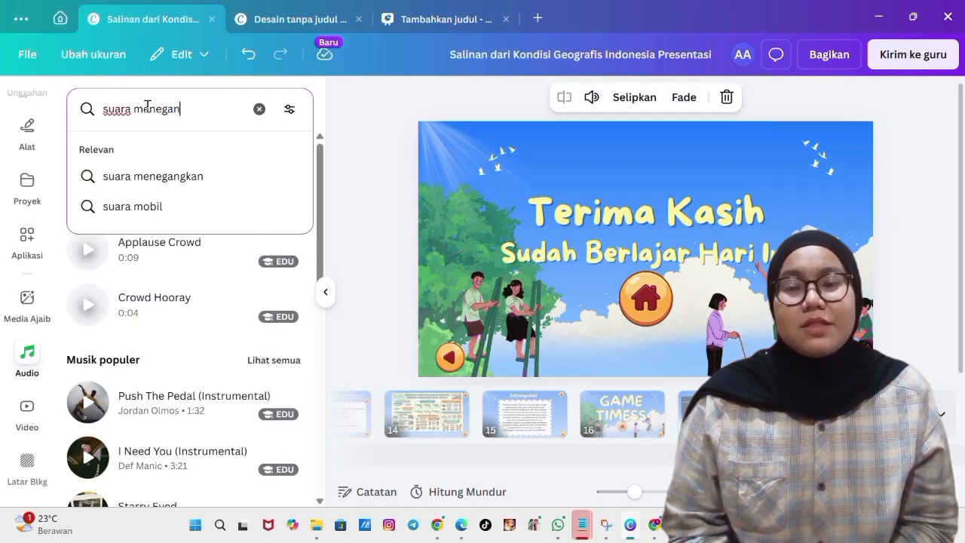
left_click(210, 173)
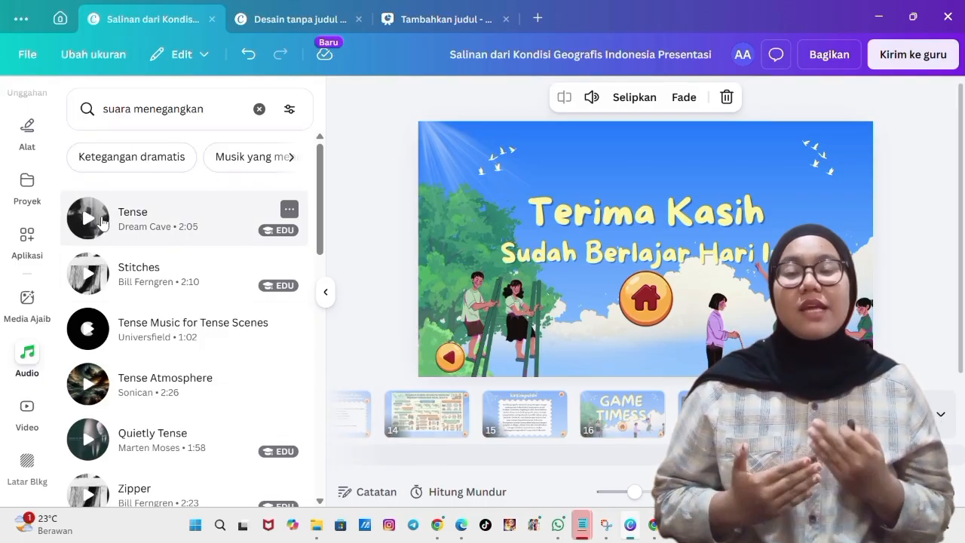
Add the Tense track by Dream Cave, place it under the GAME TIMESS page, and present that page full screen.
left_click(173, 230)
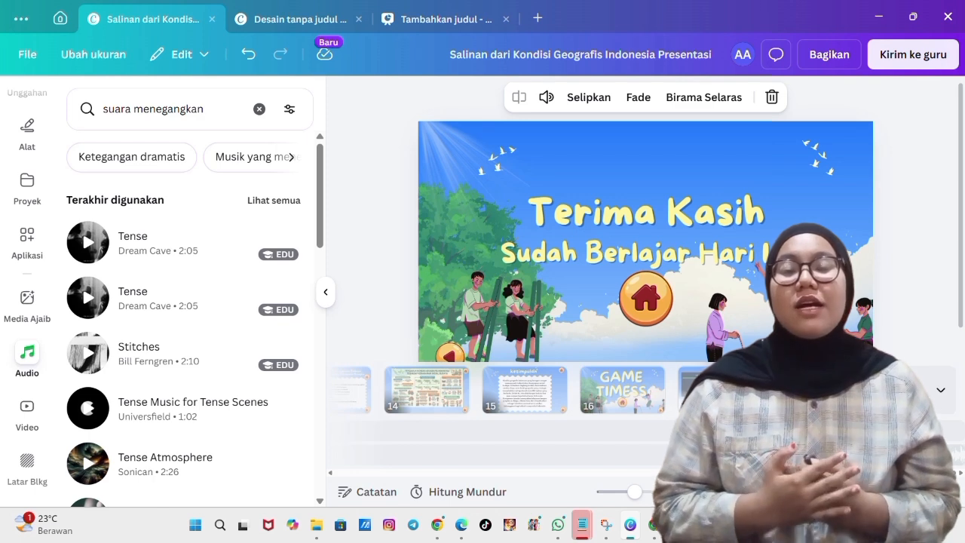
left_click_drag(631, 425, 617, 427)
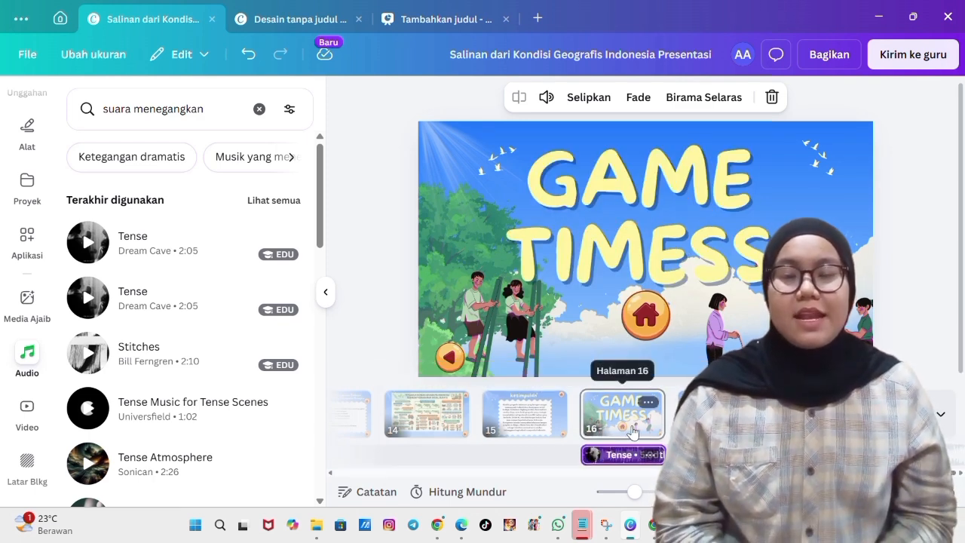
left_click(631, 430)
key("ctrl+alt+p")
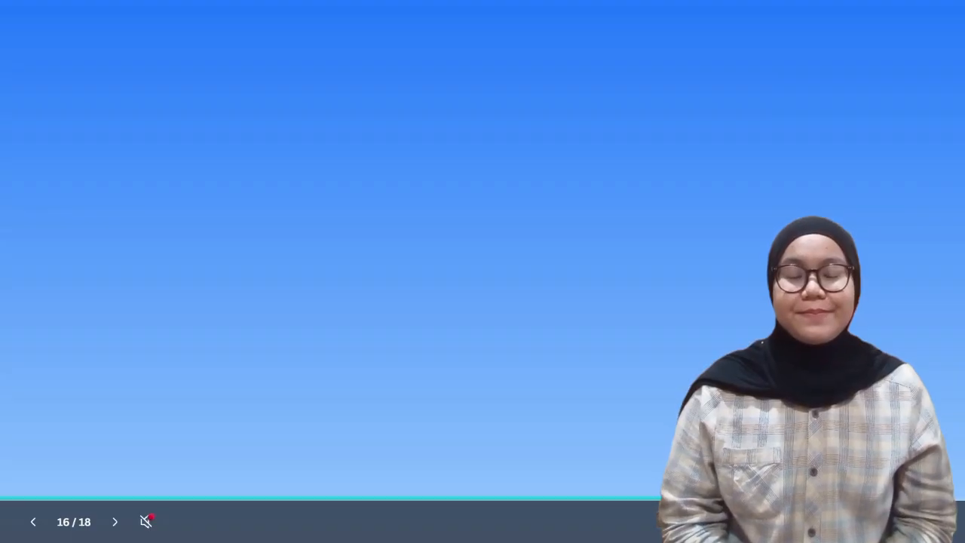